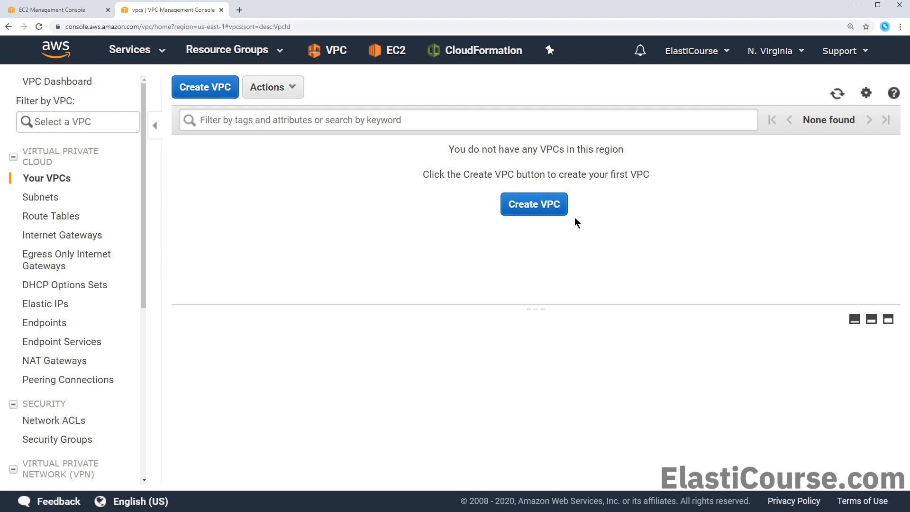
# Create the ElastiCourse-PaloAlto VPC with IPv4 CIDR block 10.10.0.0/16
pyautogui.click(532, 204)
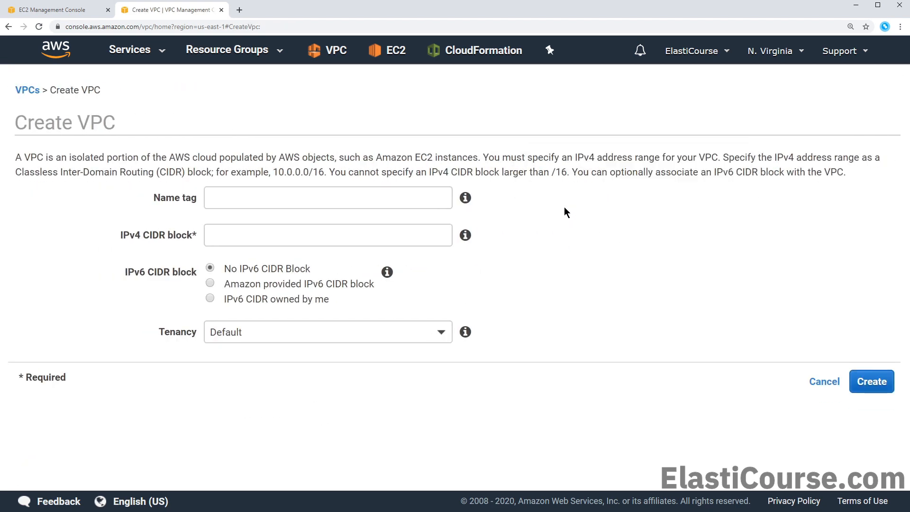
pyautogui.click(427, 202)
pyautogui.write('ElastiCourse-PaloAlto')
pyautogui.press('Tab')
pyautogui.press('Tab')
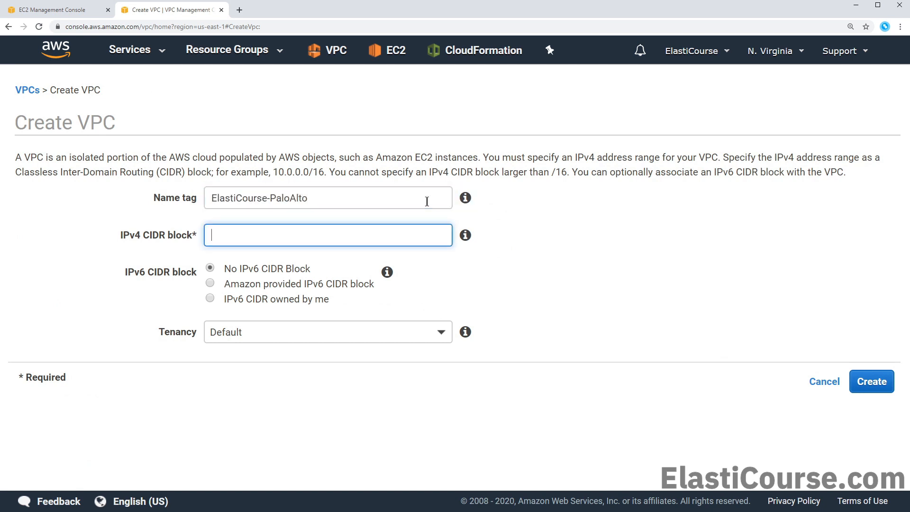
pyautogui.write('10.10.0.0/16')
pyautogui.click(870, 380)
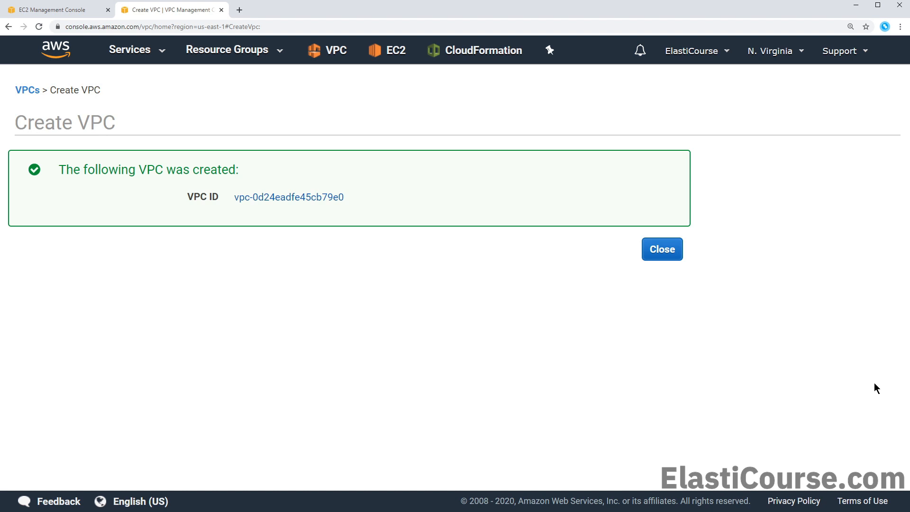
pyautogui.click(676, 258)
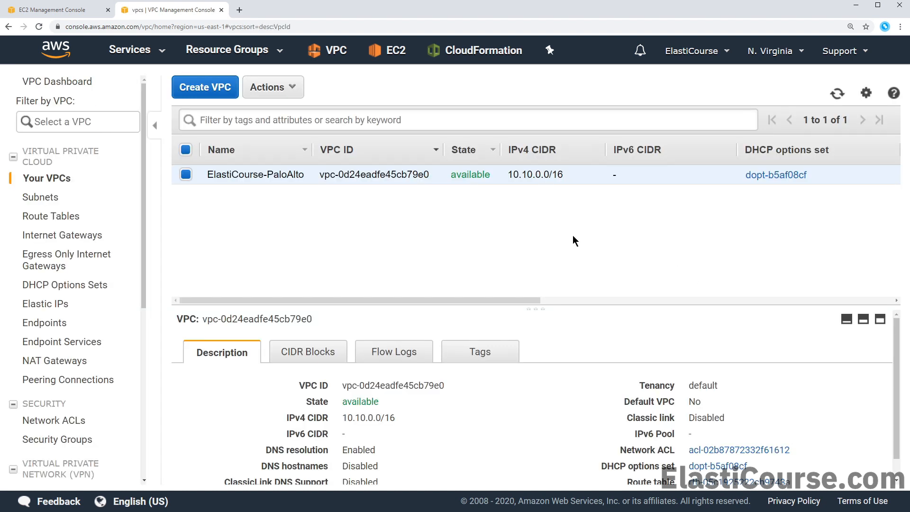
# Begin a subnet named Public-Subnet assigned to the ElastiCourse-PaloAlto VPC
pyautogui.click(51, 204)
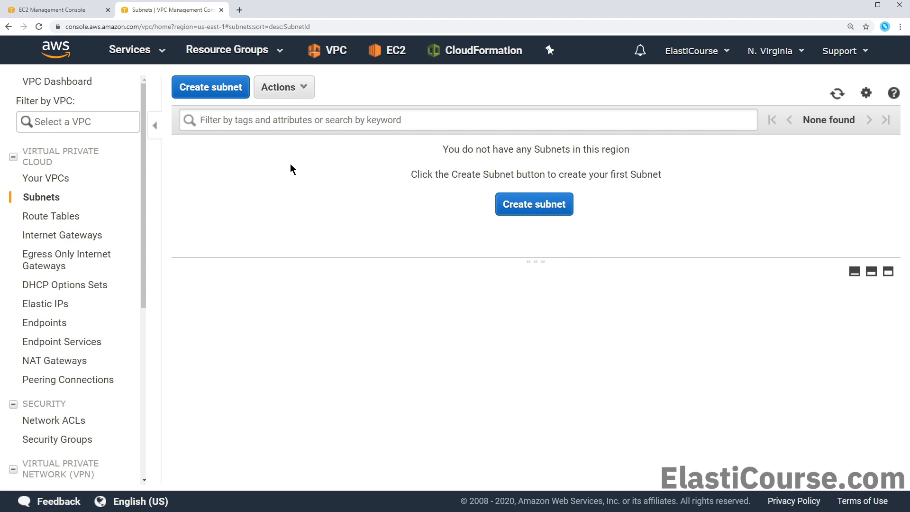
pyautogui.click(505, 205)
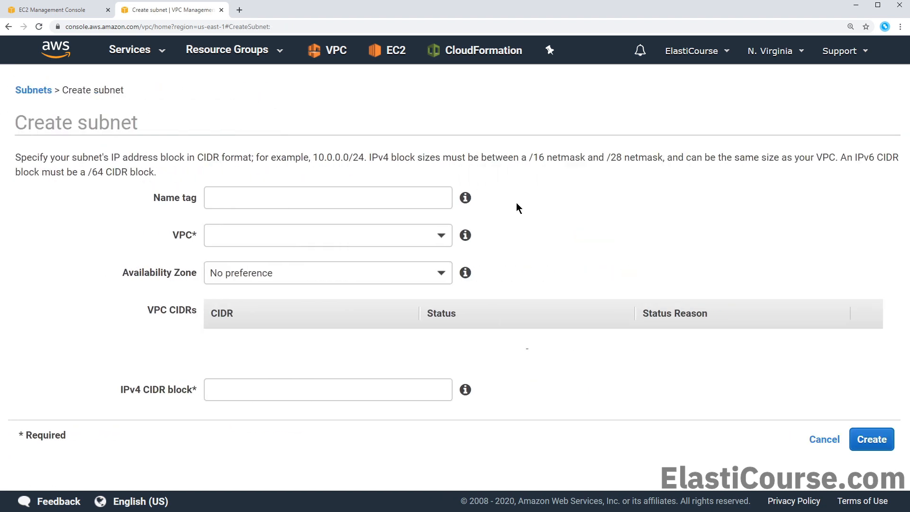
pyautogui.write('Public-Subnet')
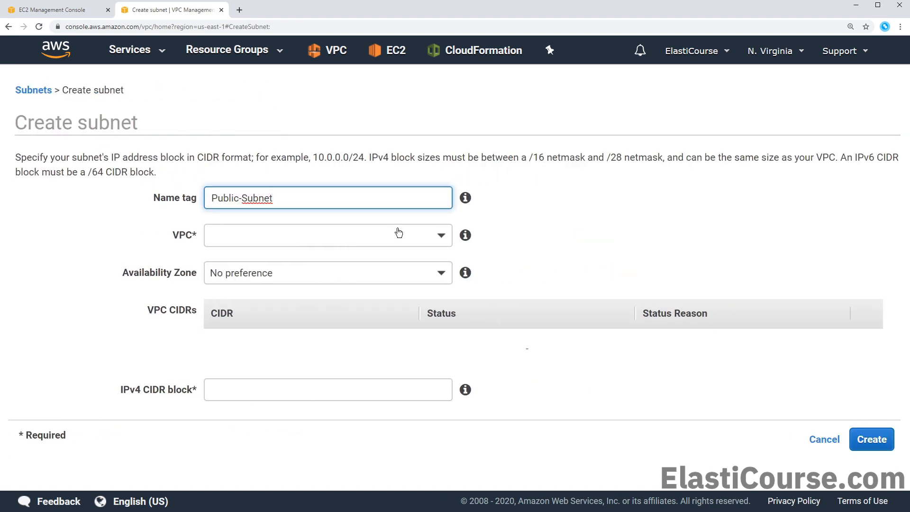
pyautogui.click(399, 232)
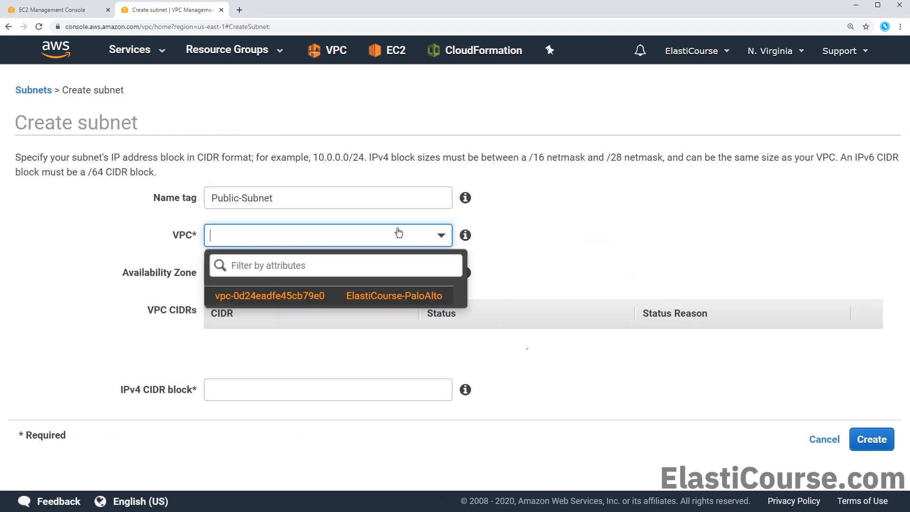
pyautogui.click(346, 299)
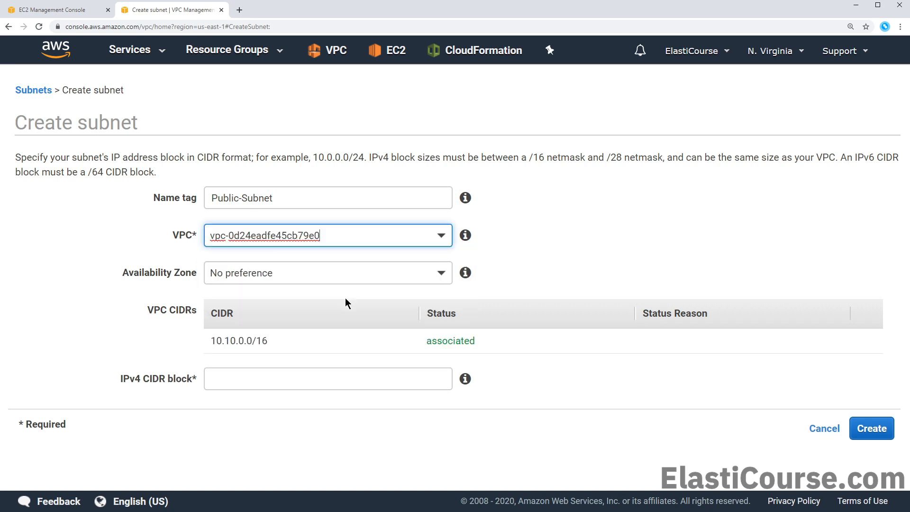
pyautogui.click(314, 273)
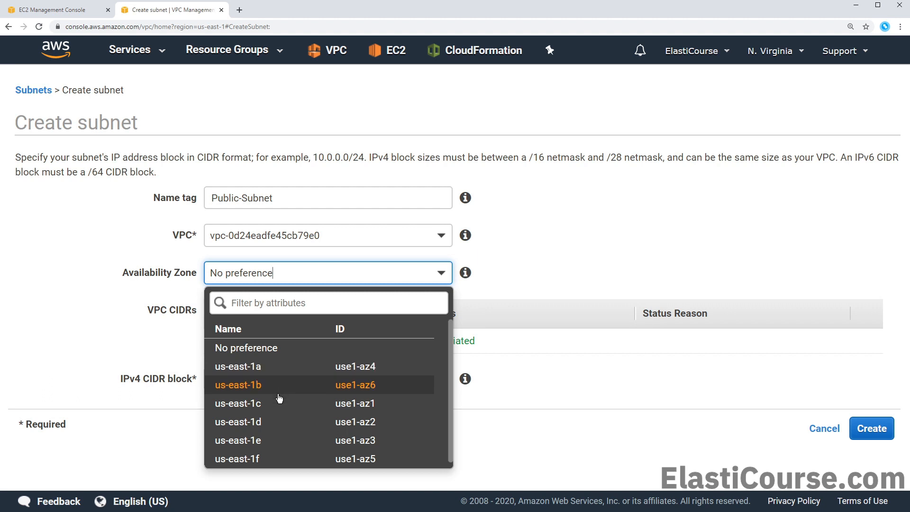
# Create Public-Subnet in zone us-east-1b with IPv4 CIDR 10.10.250.0/24
pyautogui.click(282, 390)
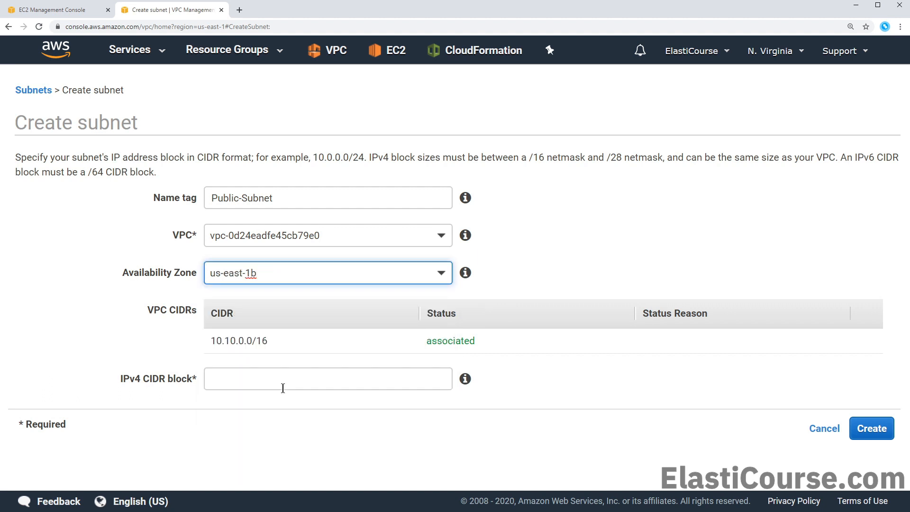
pyautogui.click(284, 383)
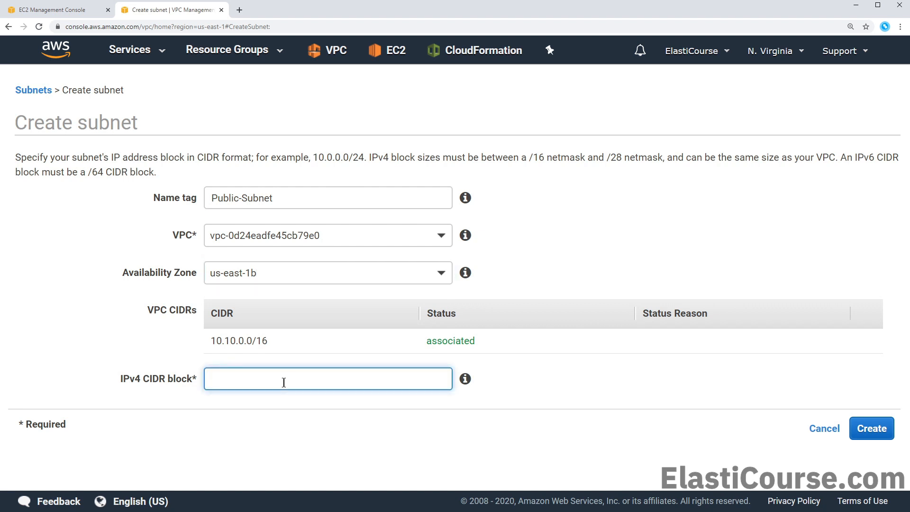
pyautogui.write('10.10.250.0/24')
pyautogui.click(274, 397)
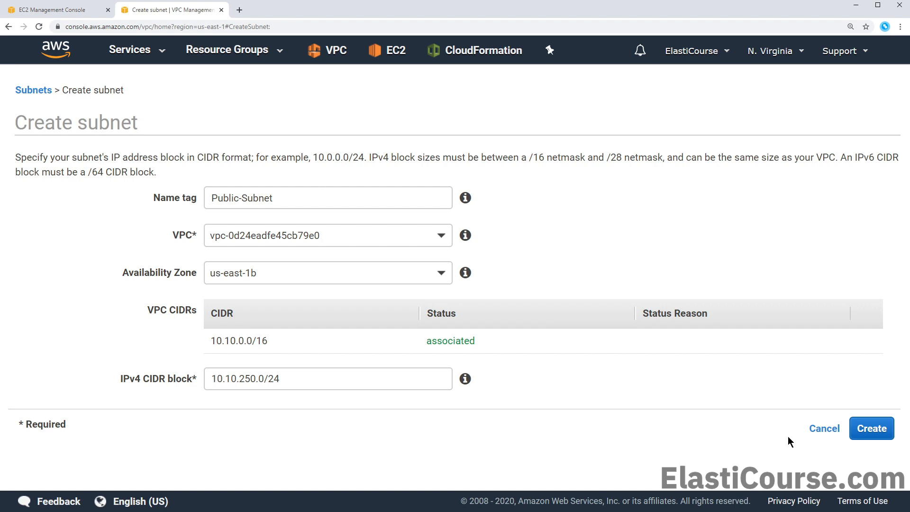
pyautogui.click(876, 428)
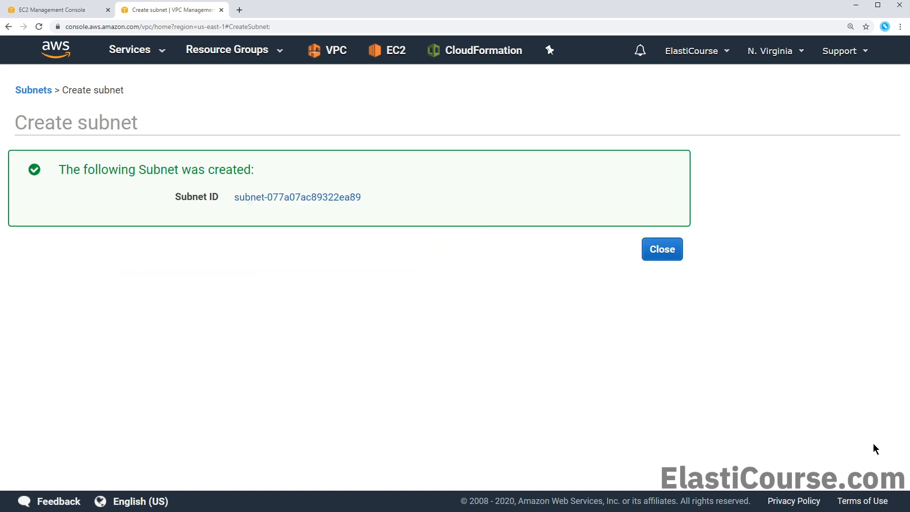
pyautogui.click(673, 254)
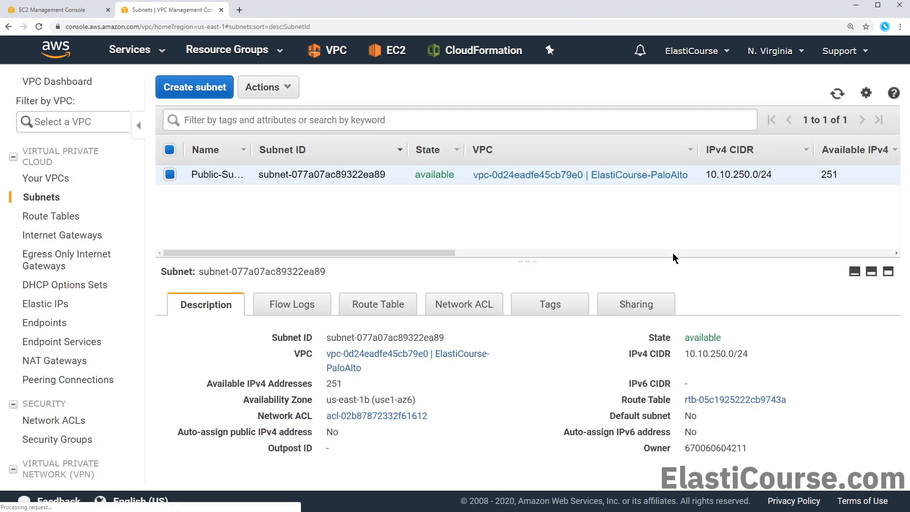
# Start a new subnet named Private-Subnet in the ElastiCourse-PaloAlto VPC
pyautogui.click(213, 90)
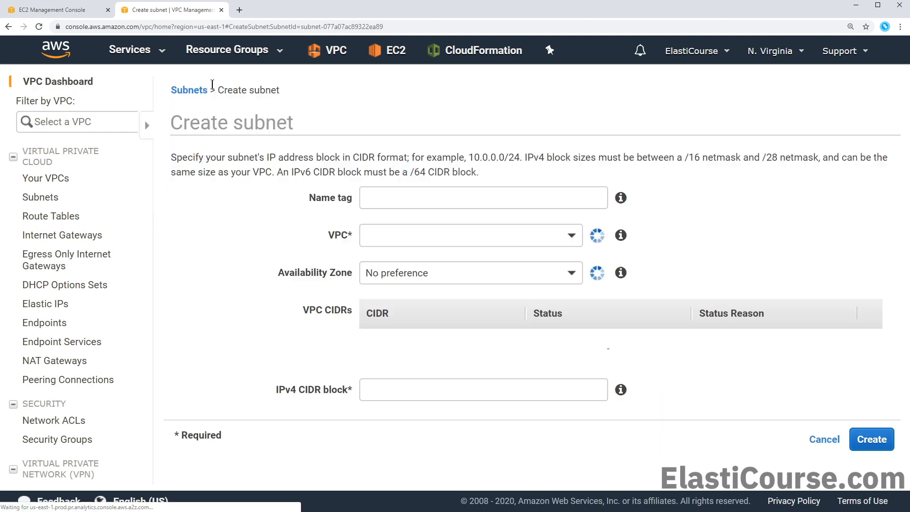
pyautogui.click(230, 194)
pyautogui.write('Private-Subnet')
pyautogui.click(547, 237)
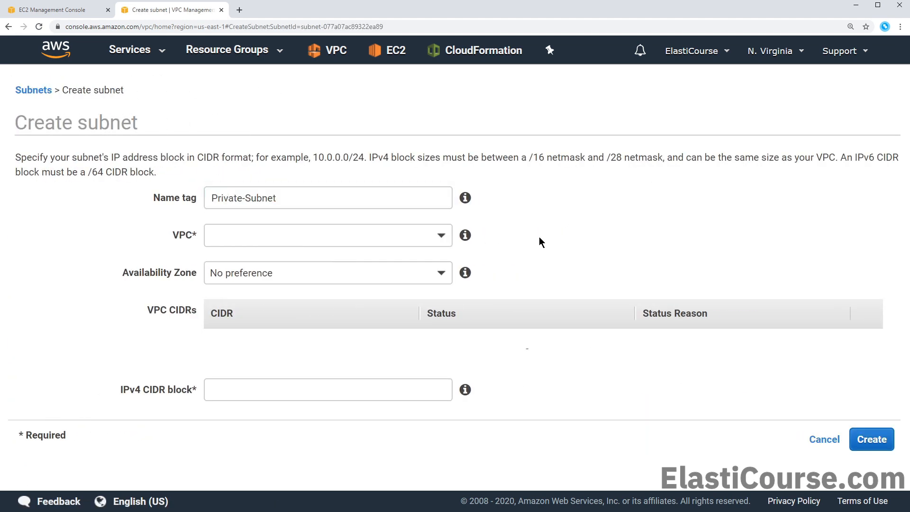
pyautogui.click(439, 238)
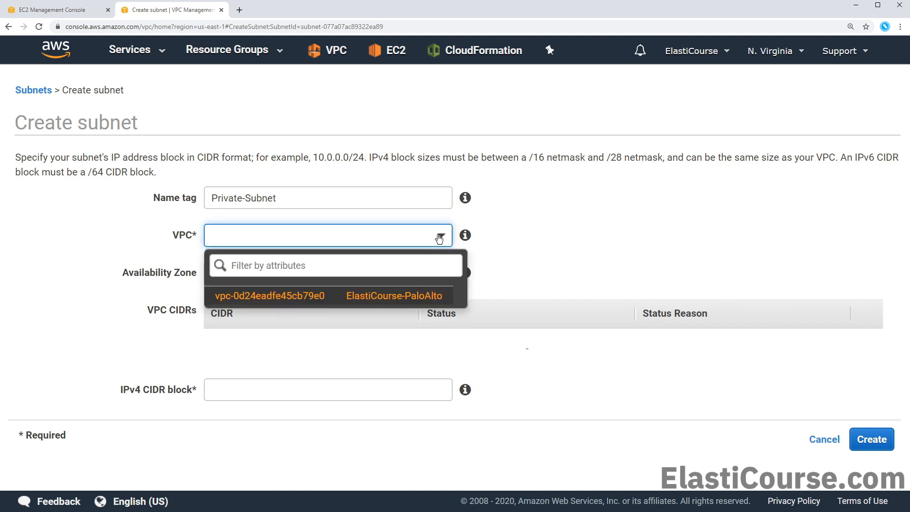
pyautogui.click(433, 296)
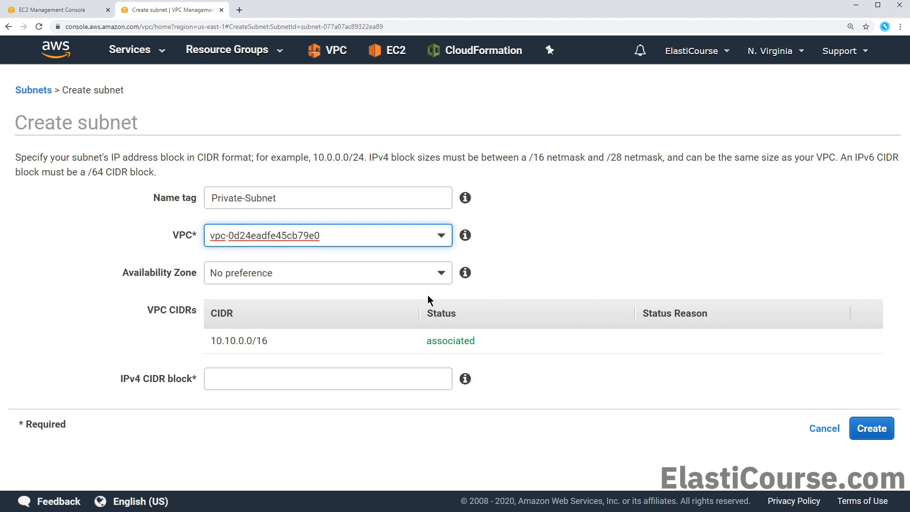
# Put Private-Subnet in us-east-1b with CIDR 10.10.10.0/23 and create it
pyautogui.click(360, 284)
pyautogui.click(360, 285)
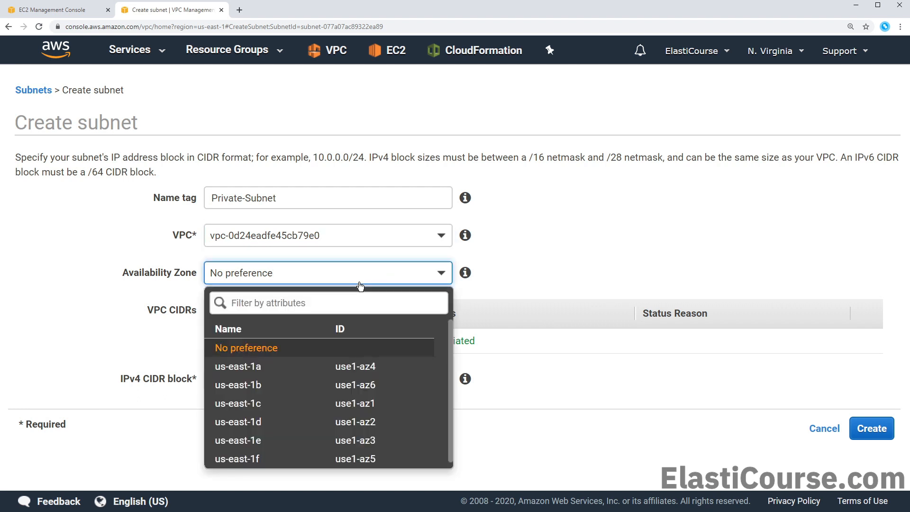
pyautogui.click(289, 396)
pyautogui.click(288, 381)
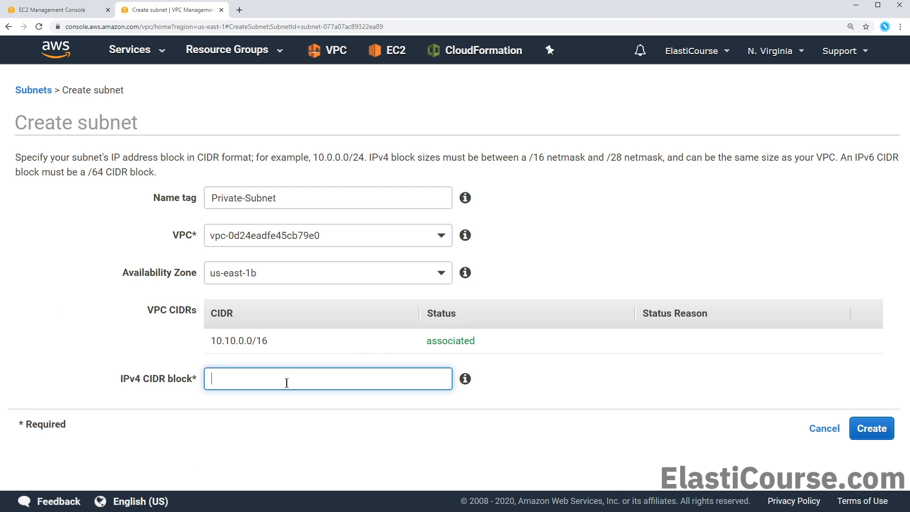
pyautogui.write('10.10.10.0/23')
pyautogui.click(860, 428)
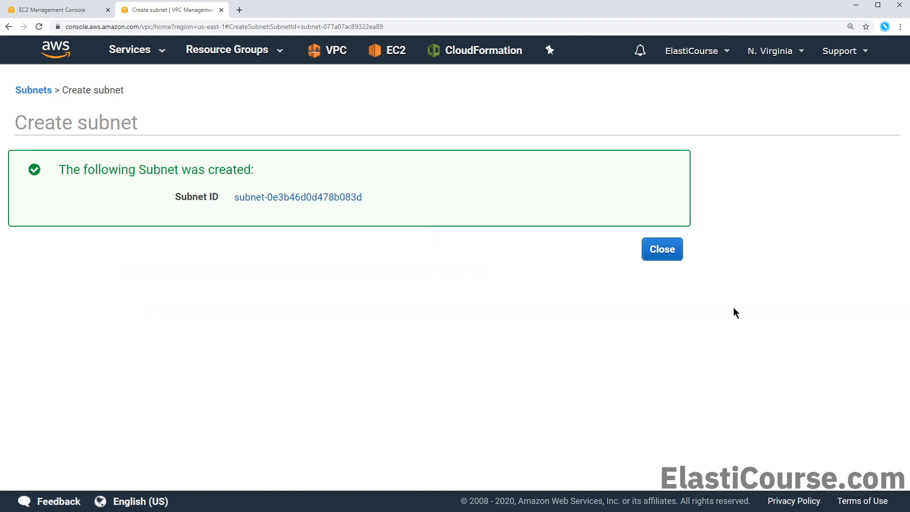
pyautogui.click(661, 250)
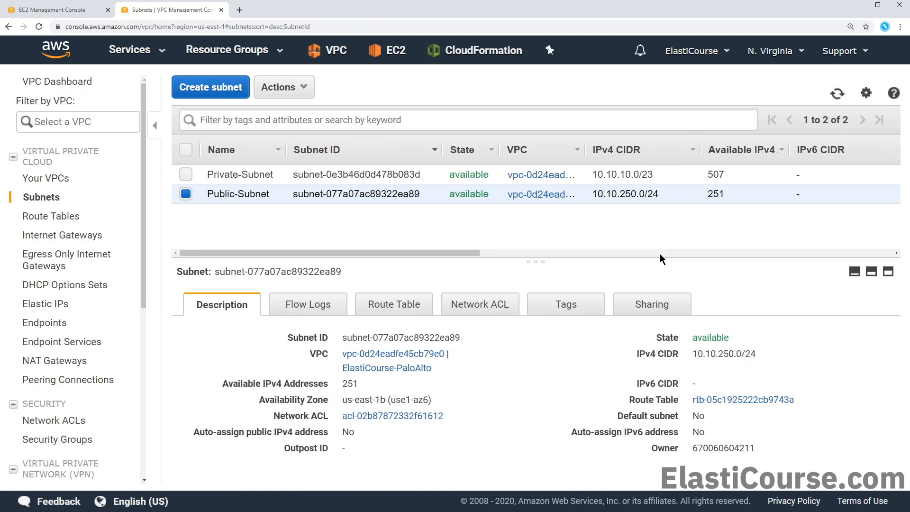
# Start a third subnet named Management in the ElastiCourse-PaloAlto VPC
pyautogui.click(671, 198)
pyautogui.click(194, 90)
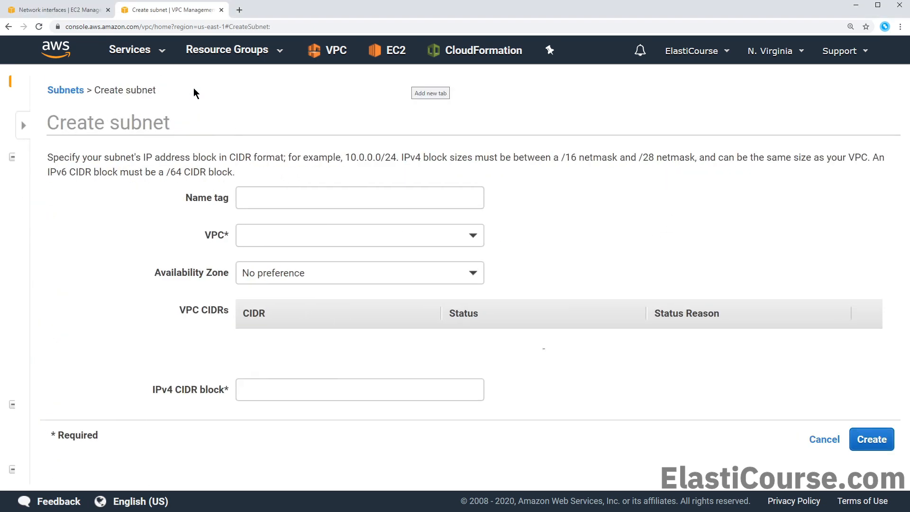
pyautogui.click(245, 199)
pyautogui.write('Management')
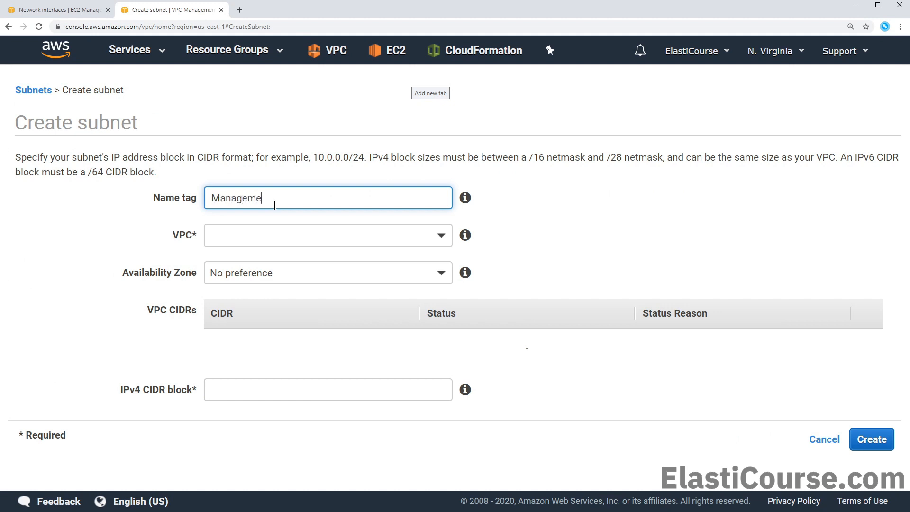
pyautogui.click(439, 235)
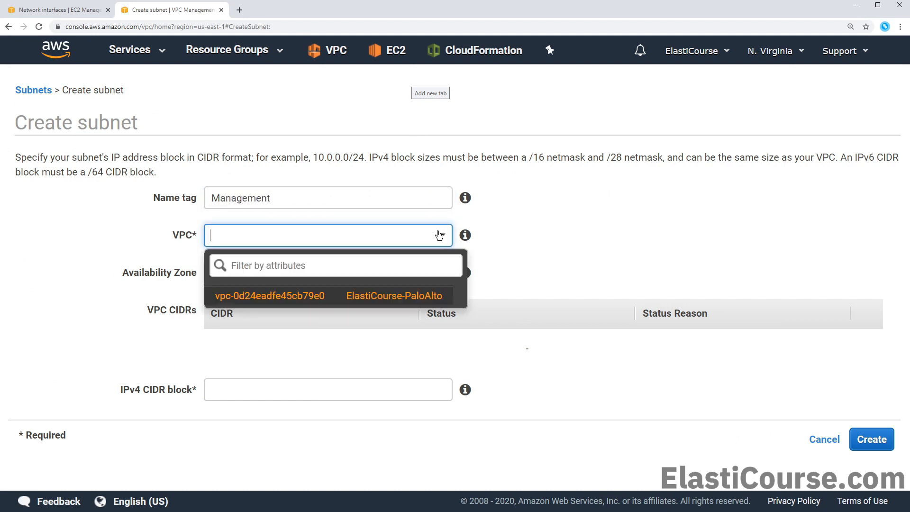
pyautogui.click(417, 298)
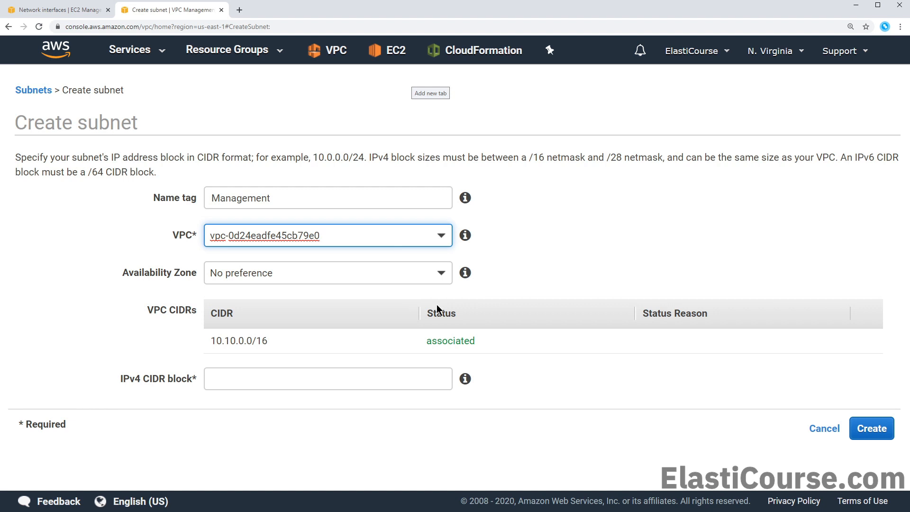
# Give Management the 10.10.12.0/25 range, create it, and go to Route Tables
pyautogui.click(385, 380)
pyautogui.write('10.10.12.0/25')
pyautogui.click(285, 407)
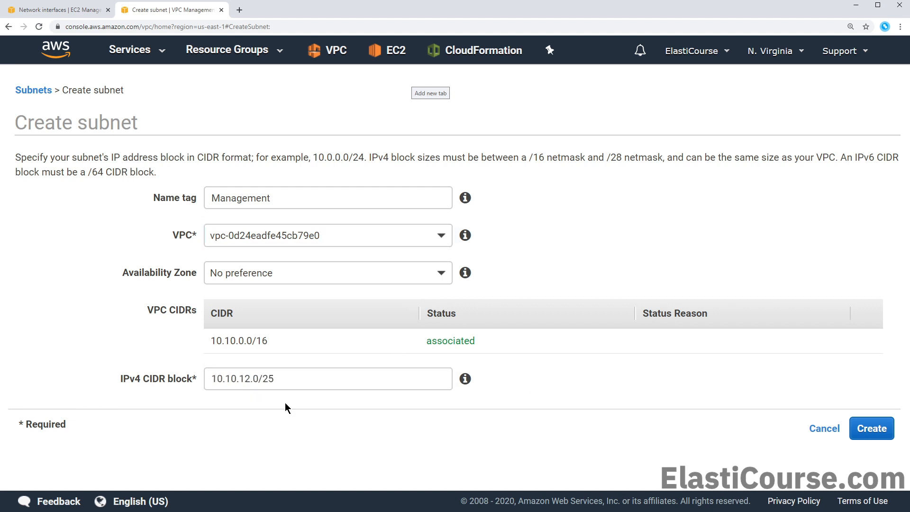
pyautogui.moveTo(244, 378); pyautogui.dragTo(333, 381)
pyautogui.write('2.0/25')
pyautogui.click(866, 424)
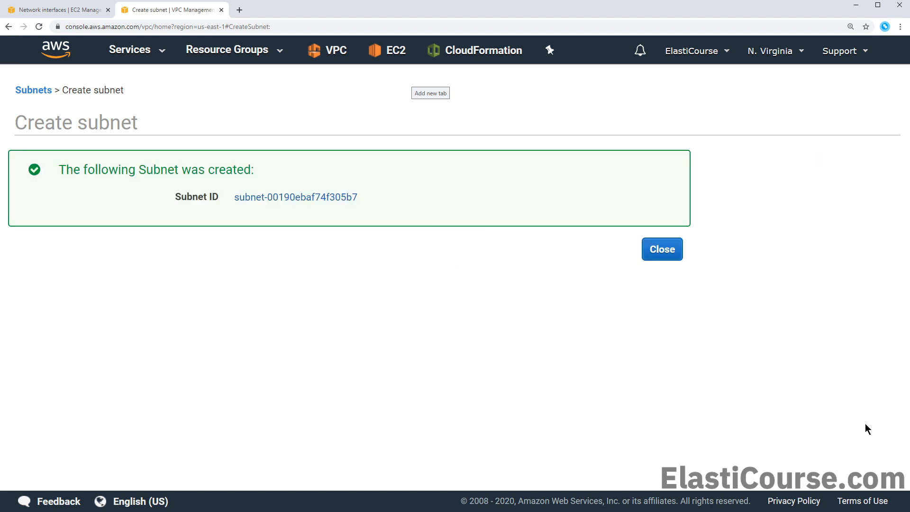
pyautogui.click(662, 250)
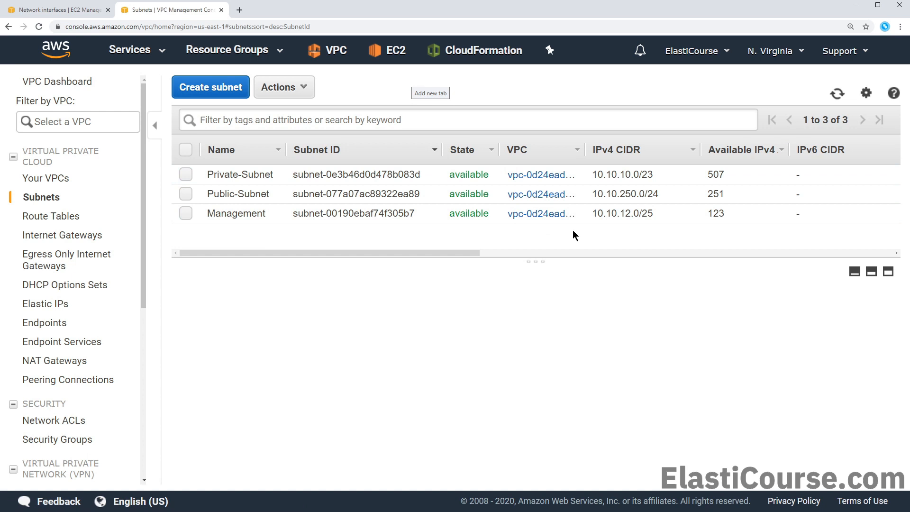
pyautogui.click(78, 217)
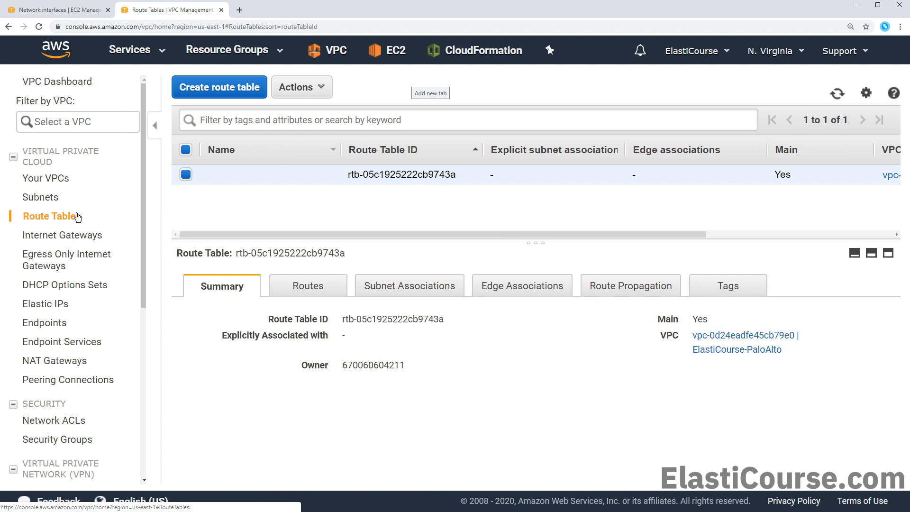
# Rename the VPC's main route table to Private-Route-Table
pyautogui.click(326, 174)
pyautogui.write('Private-Route-Table')
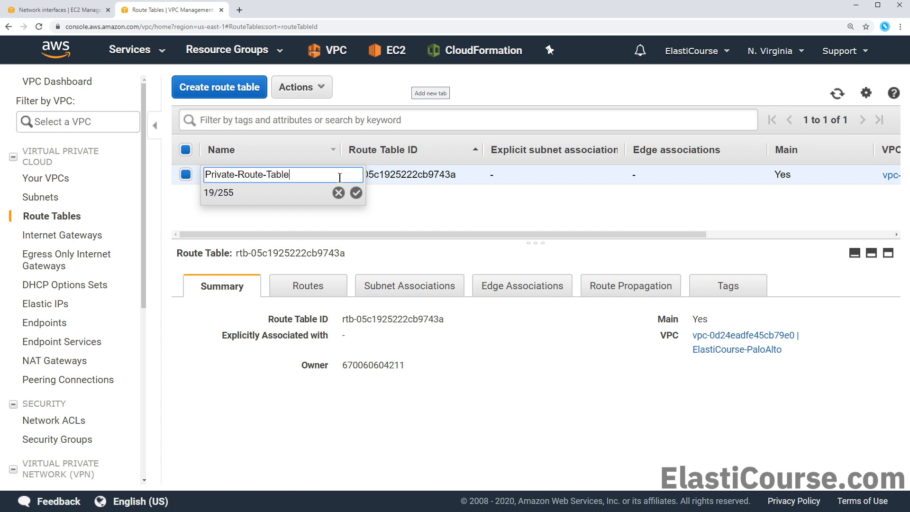
pyautogui.moveTo(339, 178); pyautogui.dragTo(238, 175)
pyautogui.click(356, 193)
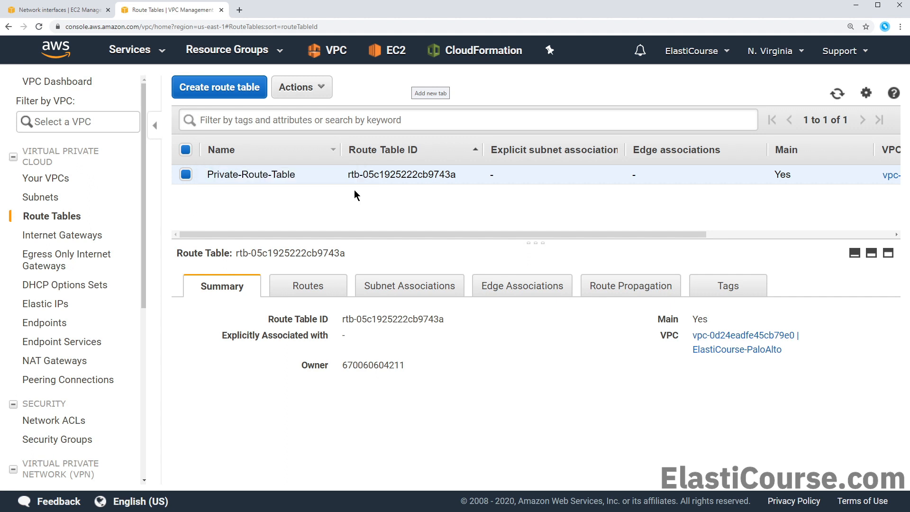
# Create Public-Route-Table in ElastiCourse-PaloAlto, then view Private-Route-Table's routes
pyautogui.click(259, 95)
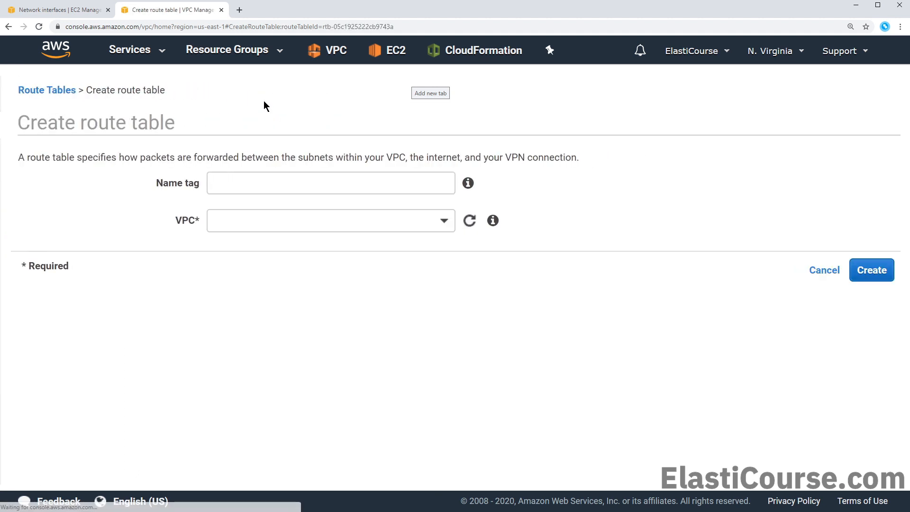
pyautogui.click(285, 183)
pyautogui.write('Pu')
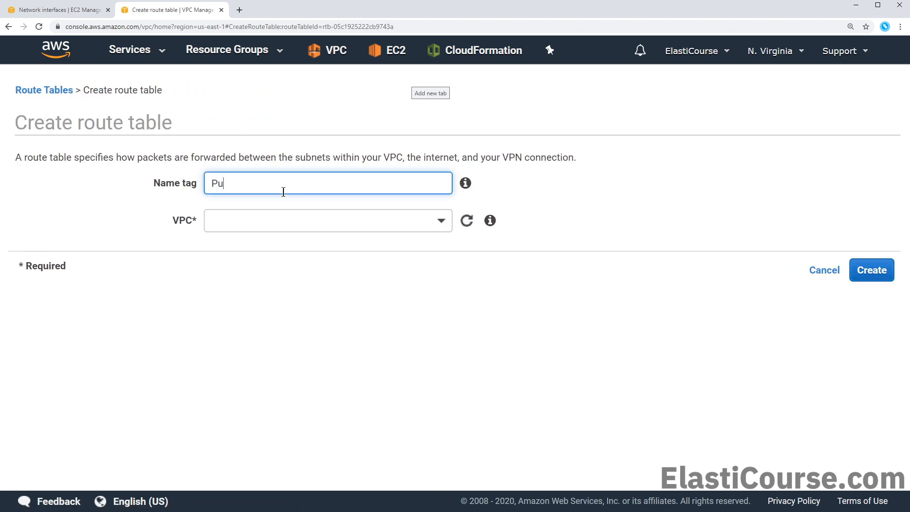
pyautogui.write('blic-Route-Table')
pyautogui.click(319, 217)
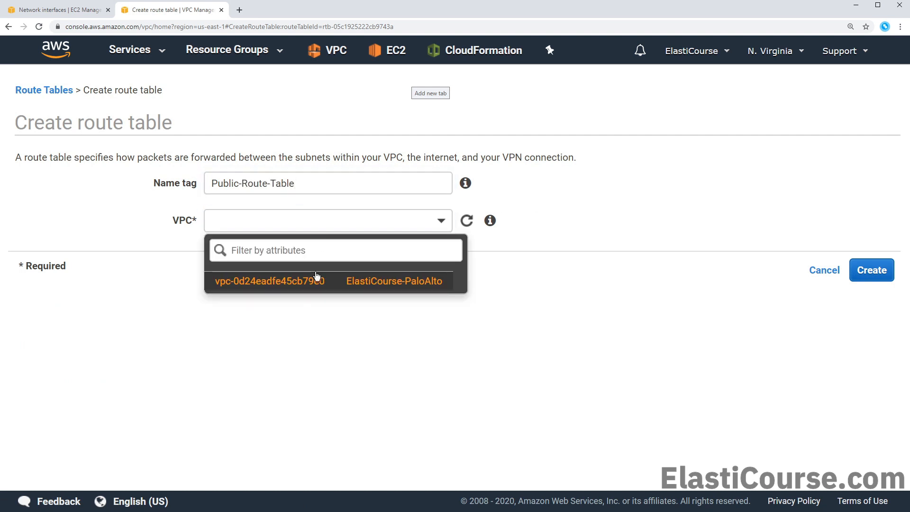
pyautogui.click(317, 280)
pyautogui.click(863, 273)
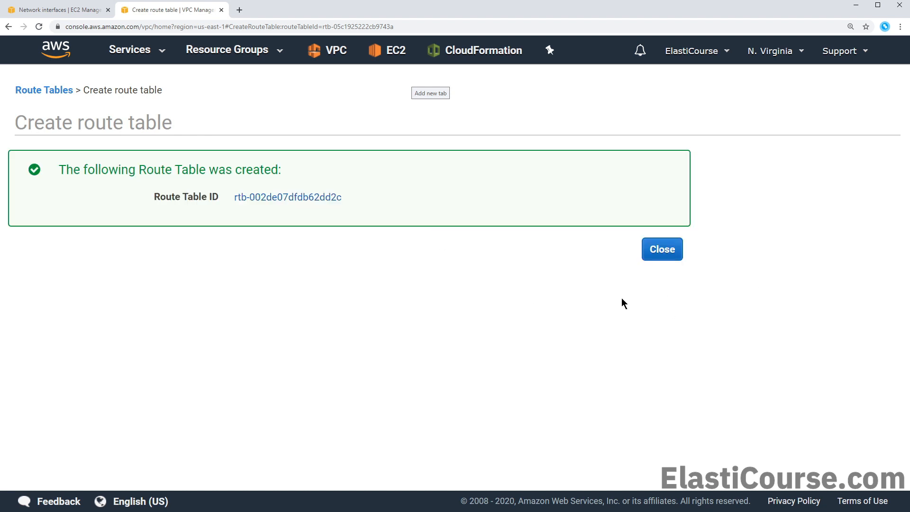
pyautogui.click(655, 257)
pyautogui.click(654, 258)
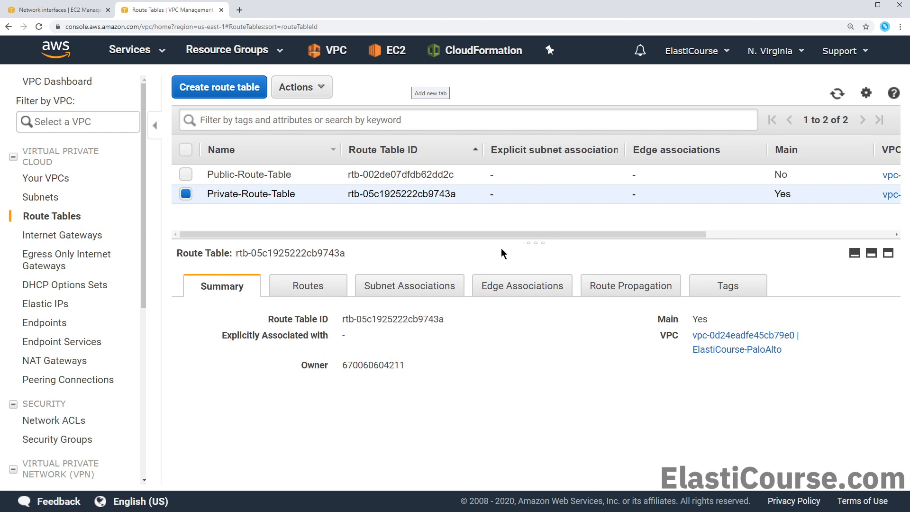
pyautogui.click(317, 292)
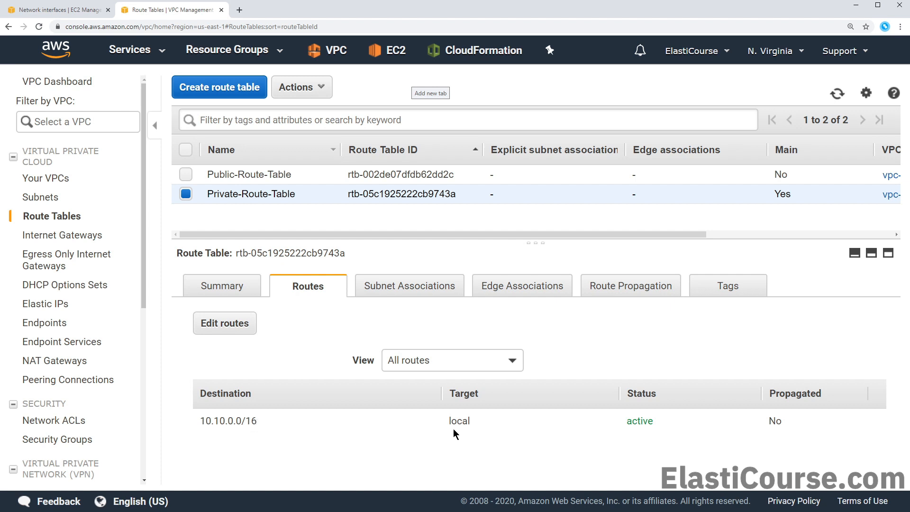
# Add a 0.0.0.0/0 route on Public-Route-Table to internet gateway igw-0400f0802d2c8f2a0
pyautogui.click(306, 173)
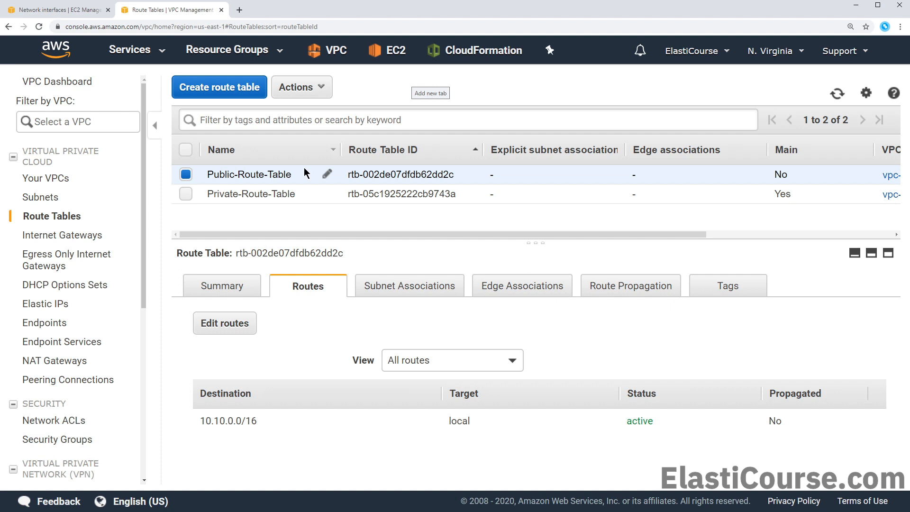
pyautogui.click(246, 329)
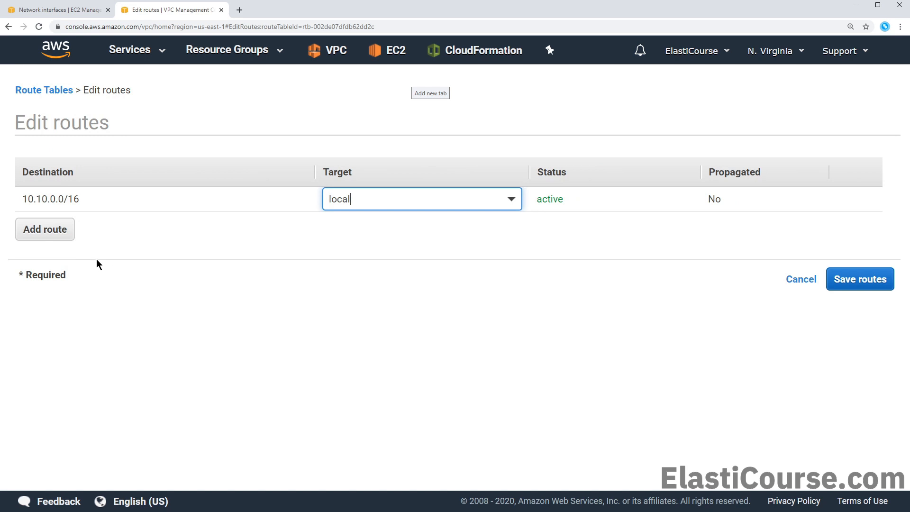
pyautogui.click(66, 243)
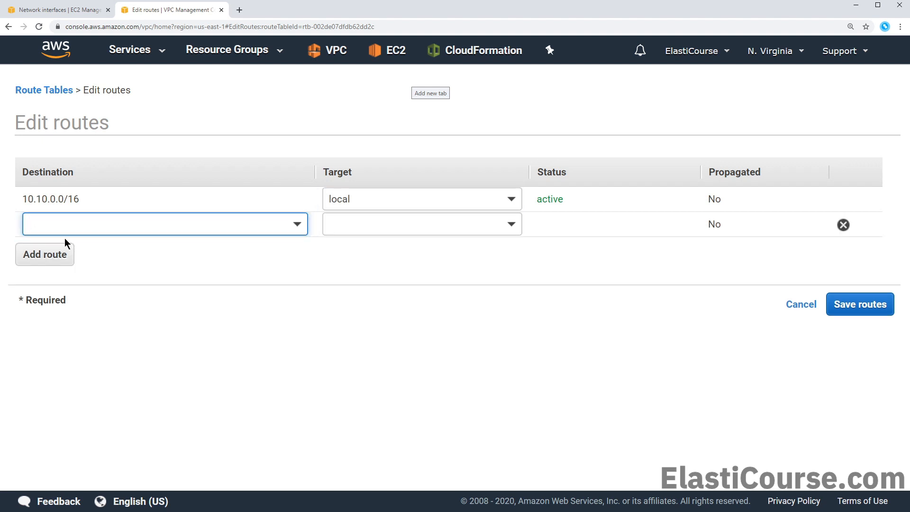
pyautogui.write('0.0.0')
pyautogui.click(76, 256)
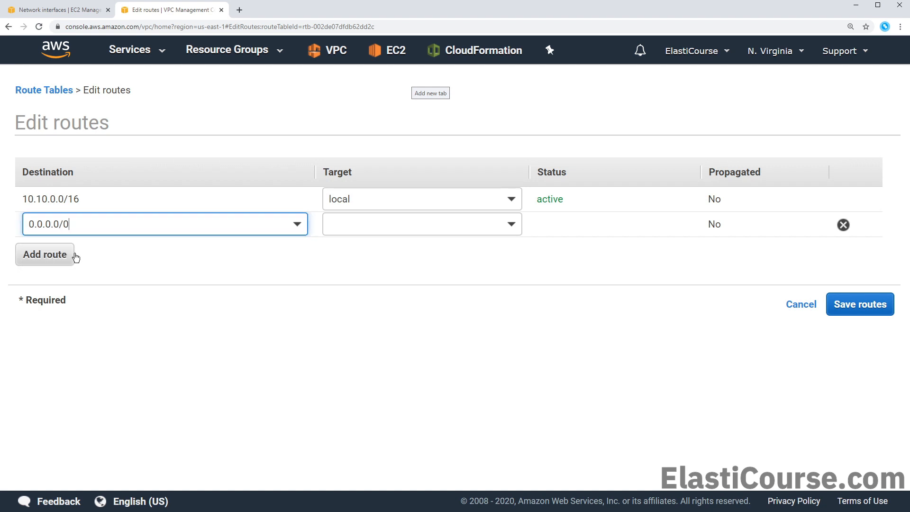
pyautogui.click(331, 231)
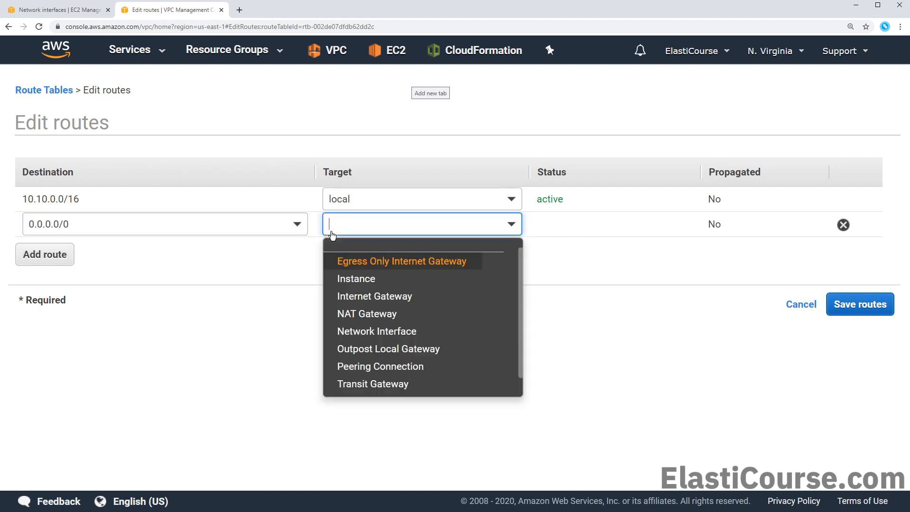
pyautogui.click(417, 298)
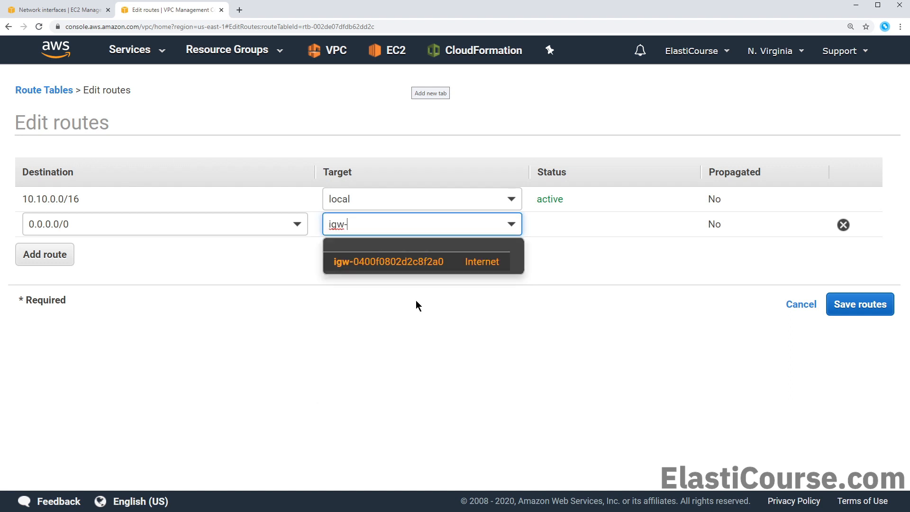
pyautogui.click(460, 268)
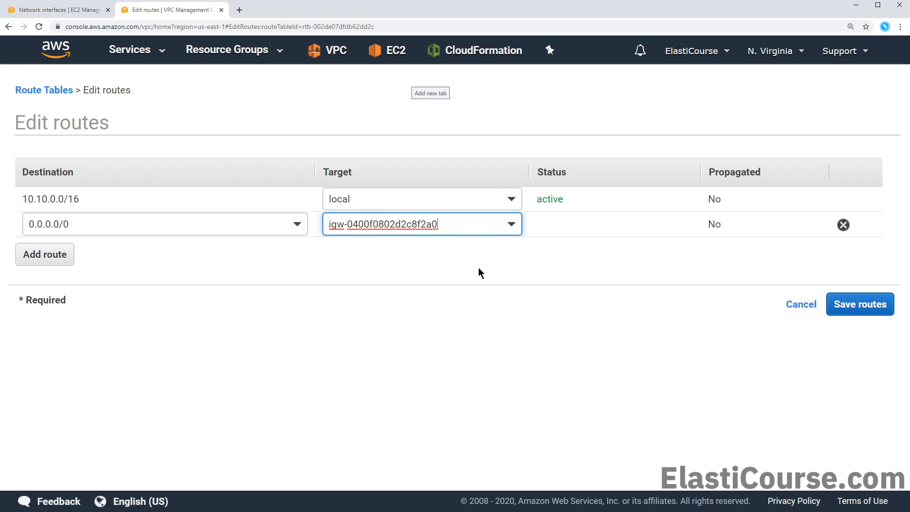
pyautogui.click(865, 304)
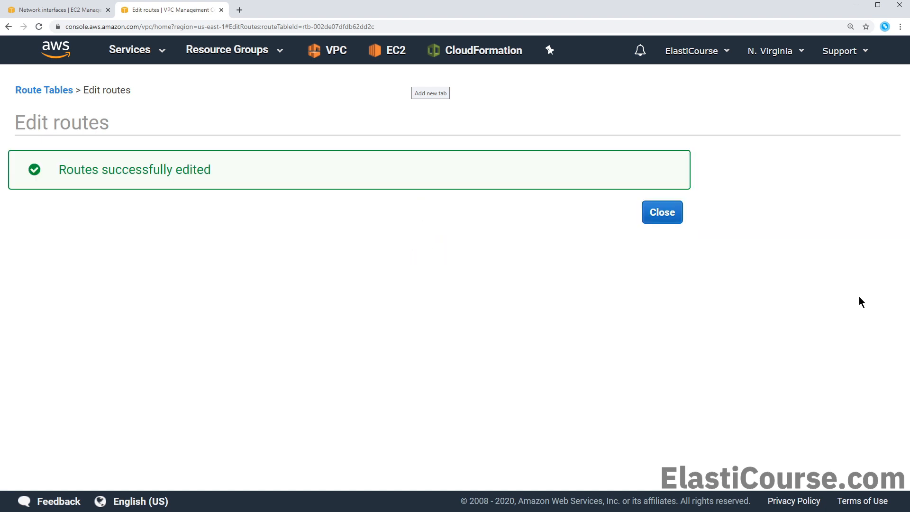
# Associate Management (10.10.12.0/25) and Public-Subnet (10.10.250.0/24) with Public-Route-Table
pyautogui.click(669, 213)
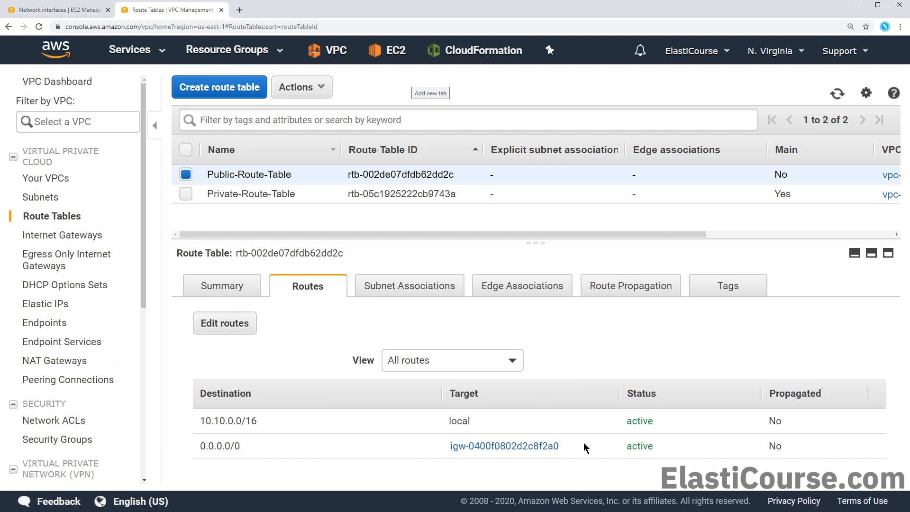
pyautogui.click(412, 297)
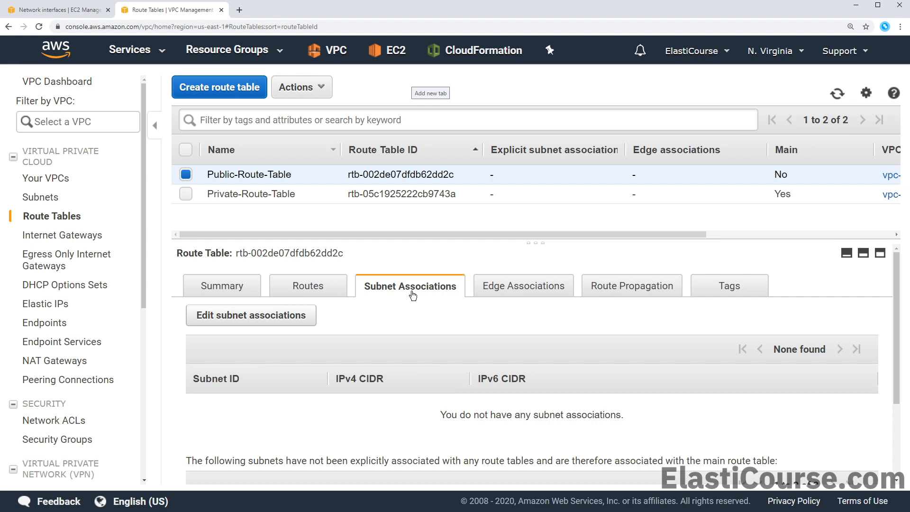
pyautogui.click(264, 318)
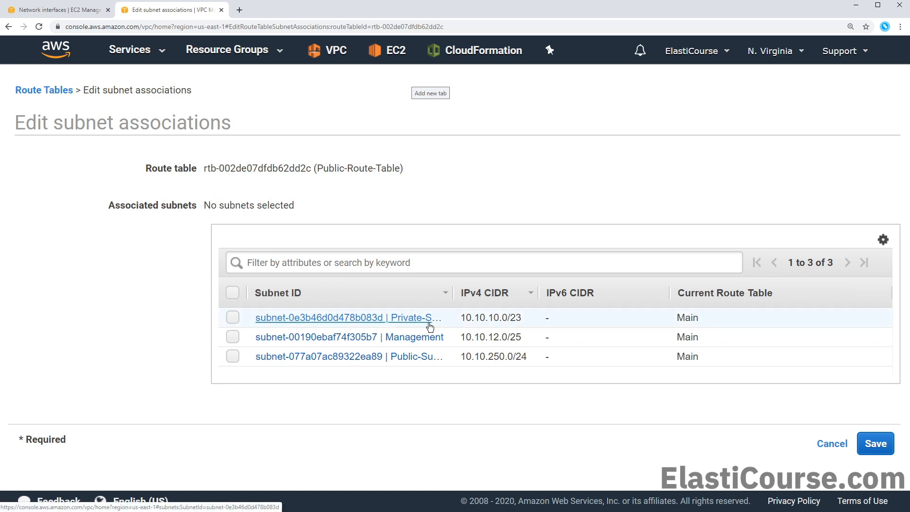
pyautogui.click(234, 336)
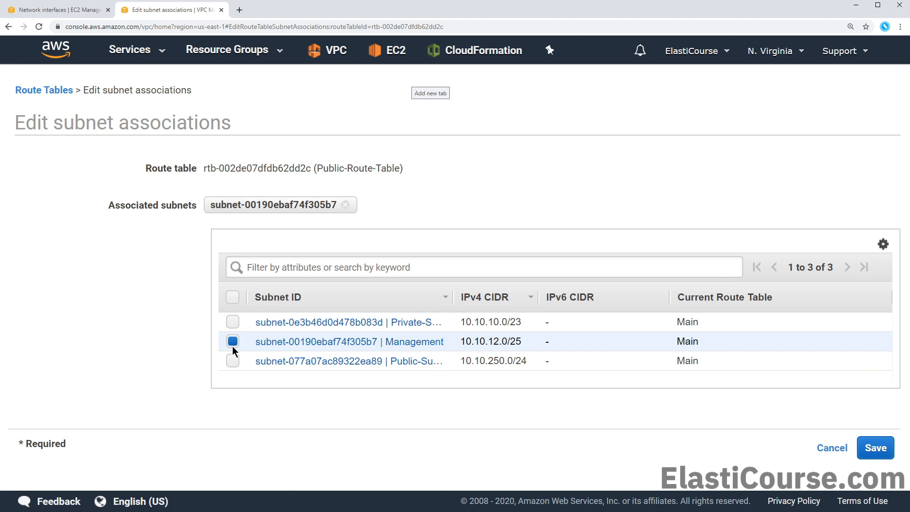
pyautogui.click(229, 363)
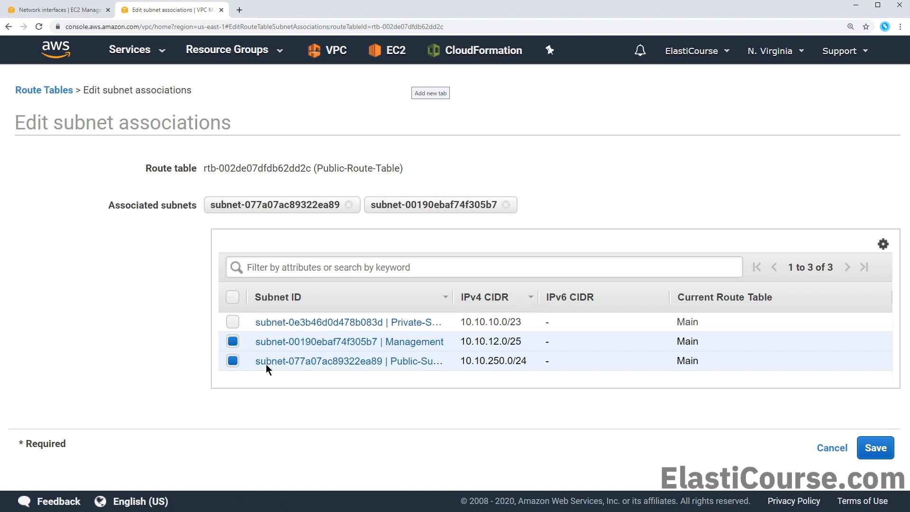
pyautogui.click(873, 449)
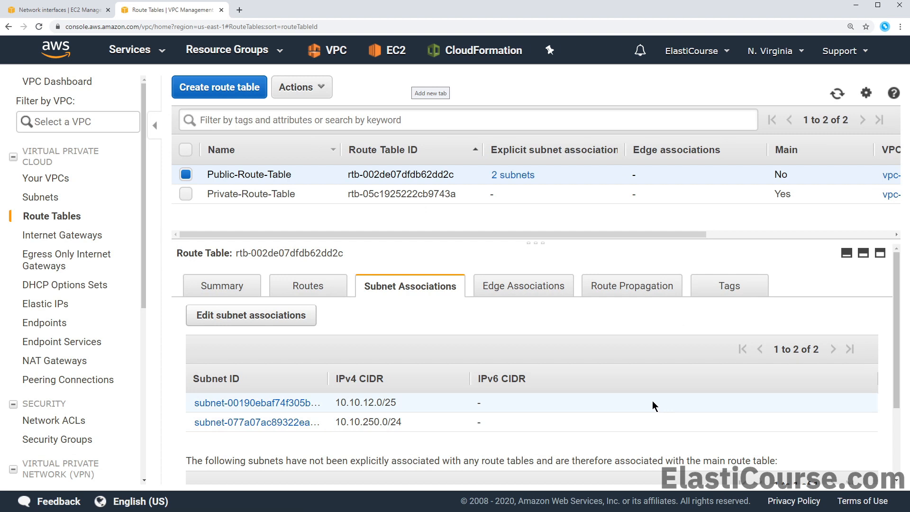
# Associate Private-Subnet with Private-Route-Table, review its routes, then head to EC2
pyautogui.click(244, 196)
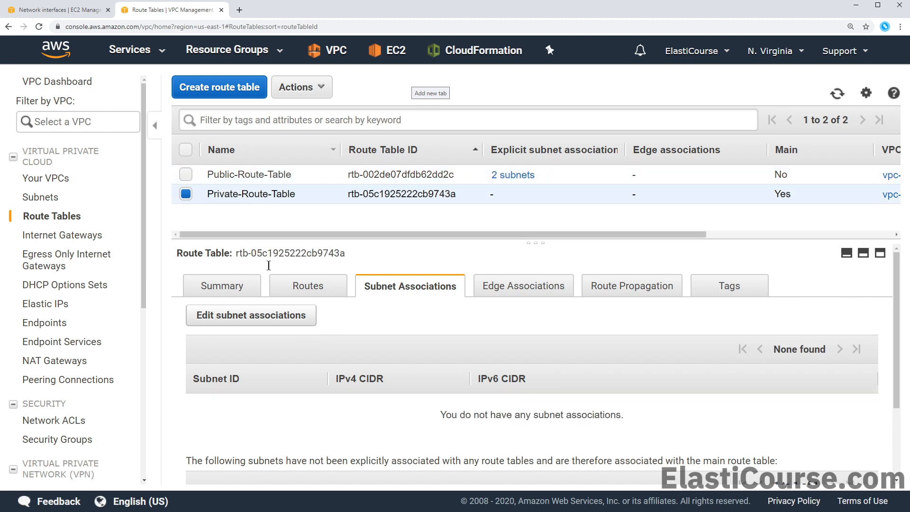
pyautogui.click(280, 318)
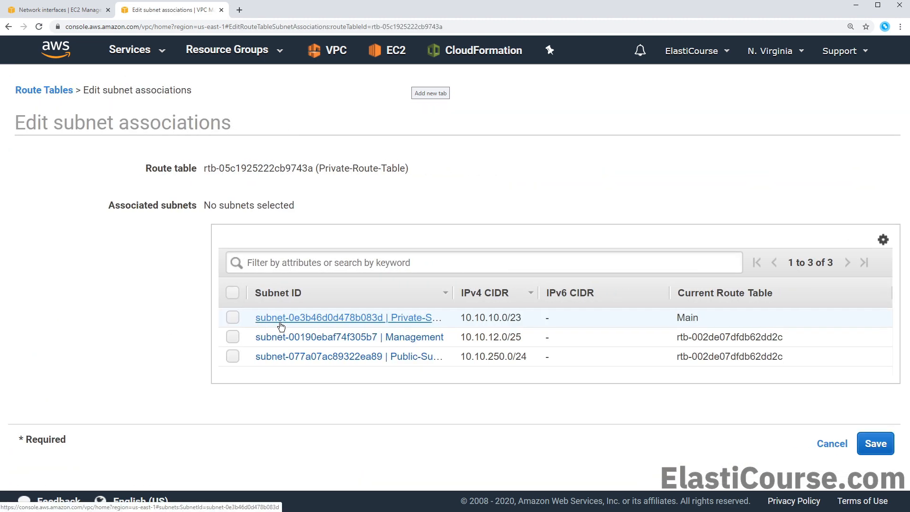
pyautogui.click(232, 319)
pyautogui.click(867, 453)
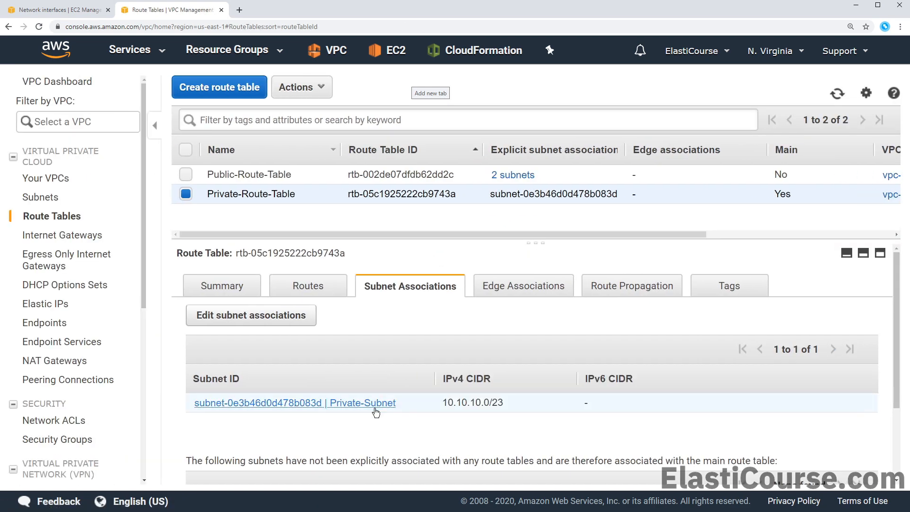
pyautogui.click(303, 290)
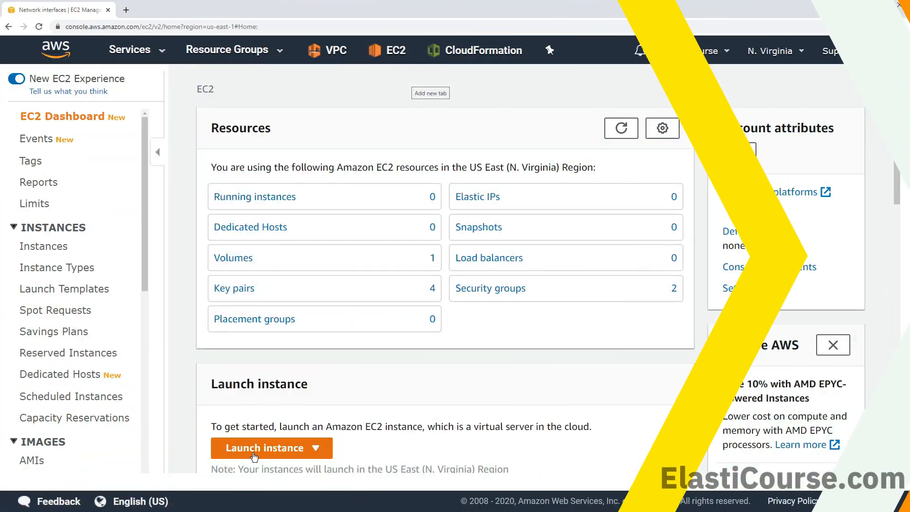
pyautogui.click(254, 448)
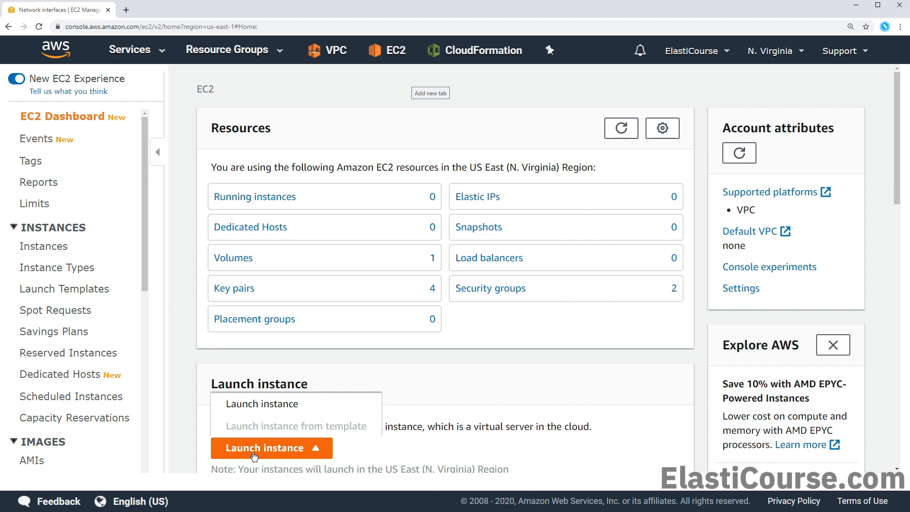
# Start the launch instance wizard and search the machine images for 'palo alto'
pyautogui.click(262, 403)
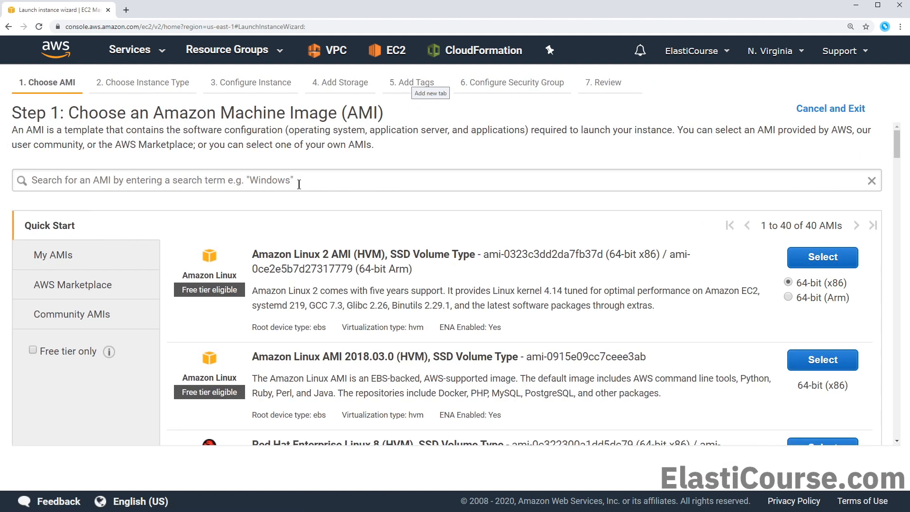
pyautogui.click(300, 182)
pyautogui.write('palo alto')
pyautogui.press('Return')
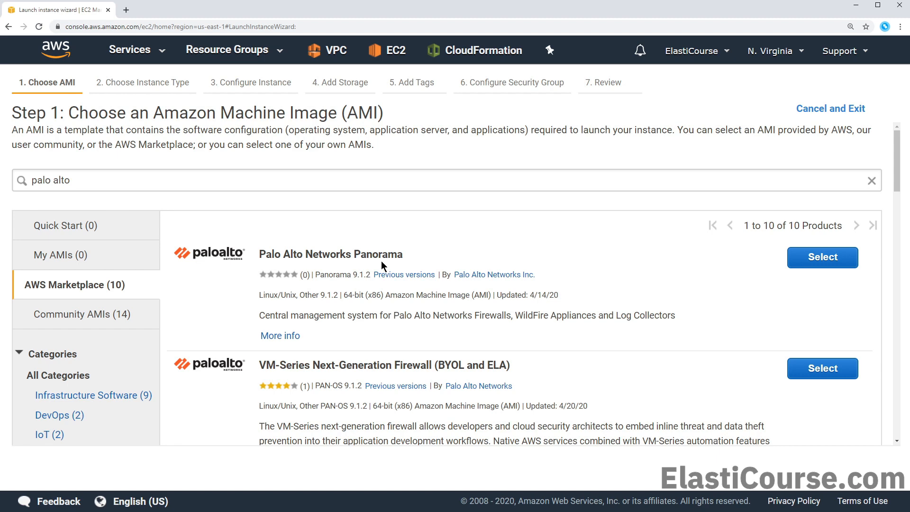
# Scroll to VM-Series Bundle 2 and expand its full description
pyautogui.scroll(-1, 387, 300)
pyautogui.scroll(-1, 388, 300)
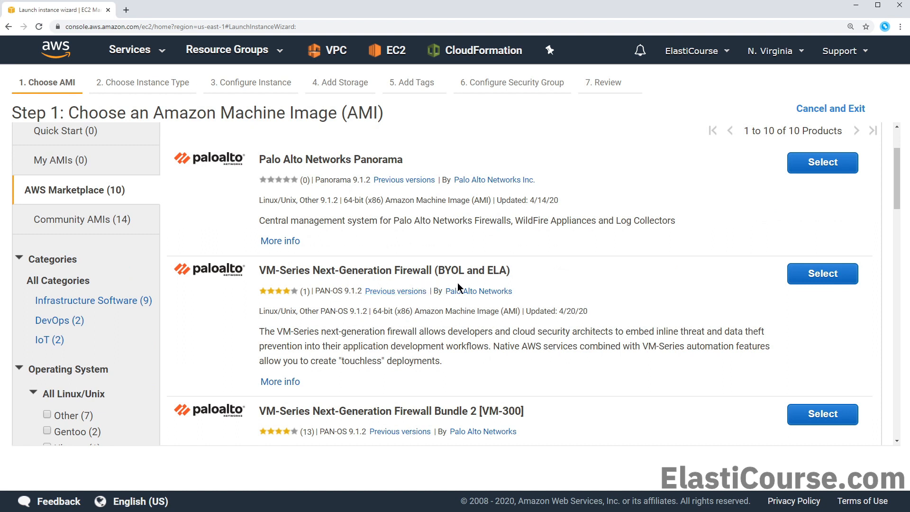
pyautogui.scroll(-4, 385, 356)
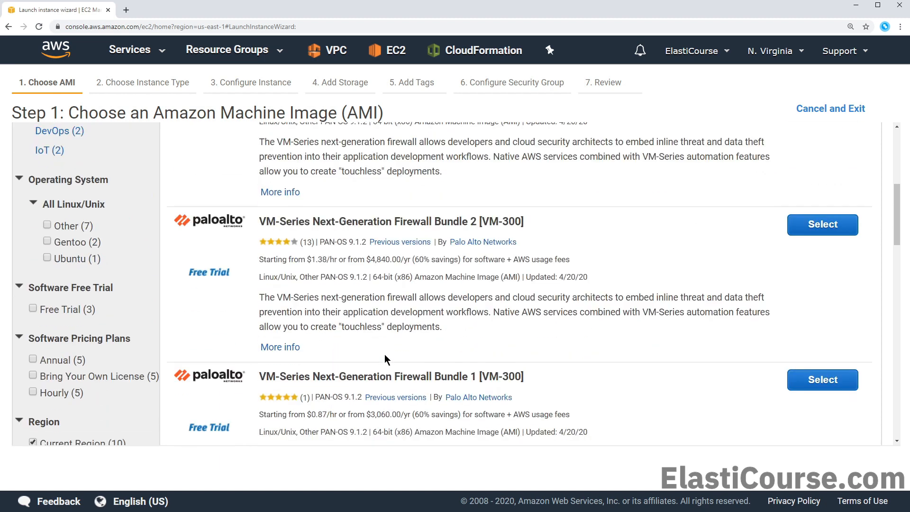
pyautogui.scroll(-1, 385, 356)
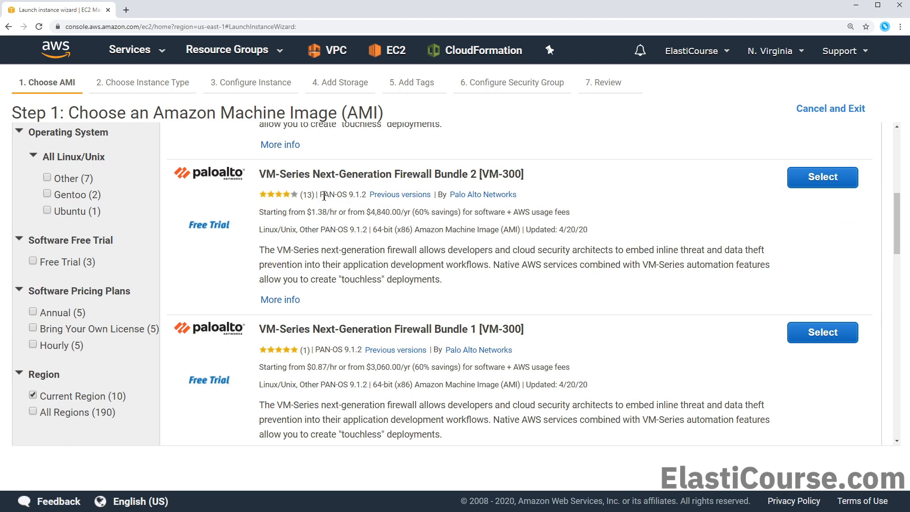
pyautogui.click(280, 300)
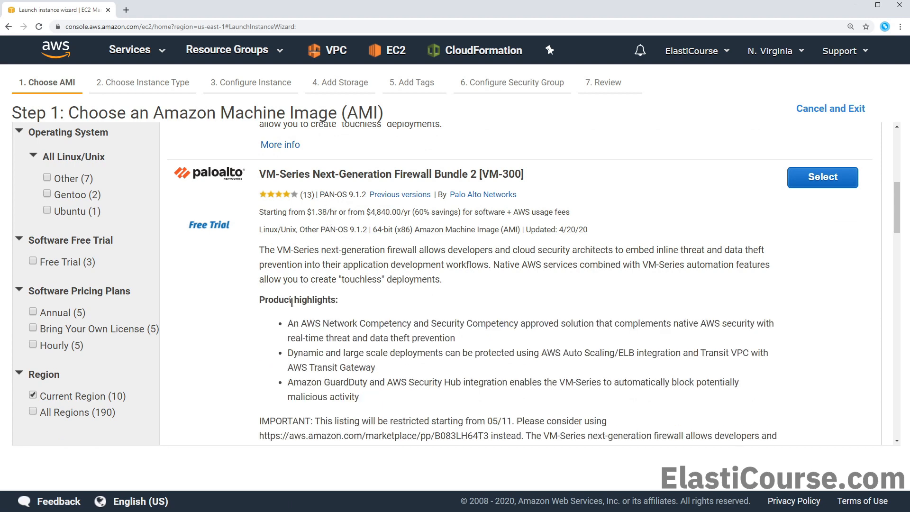
pyautogui.scroll(-9, 292, 306)
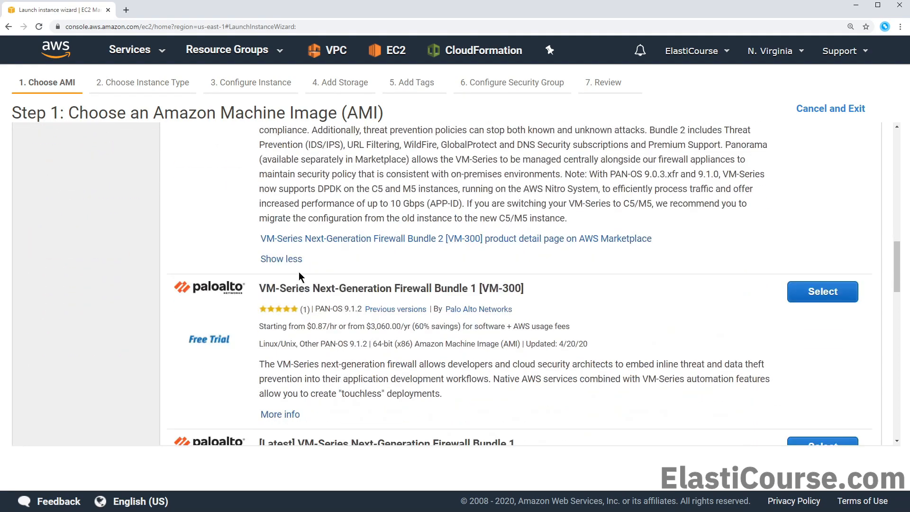
# Open the Bundle 2 [VM-300] Marketplace page in a new tab and review its overview
pyautogui.click(309, 239)
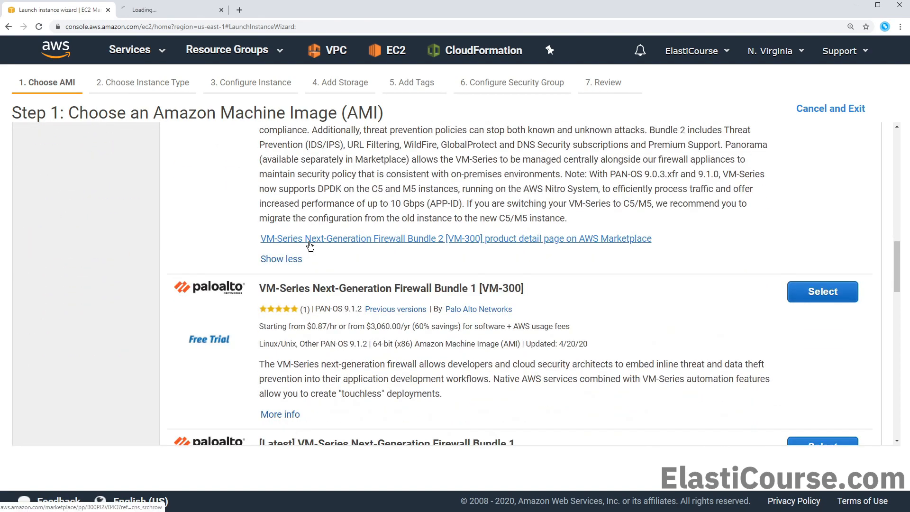
pyautogui.click(177, 11)
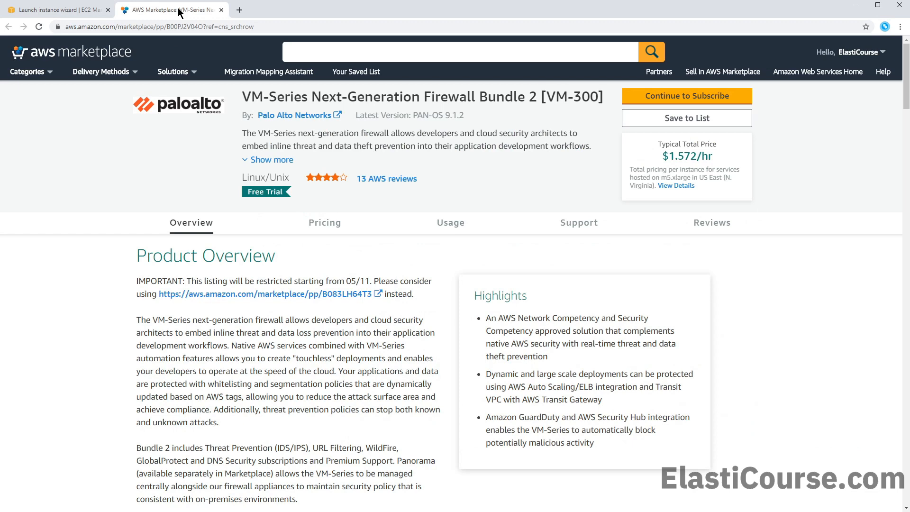
pyautogui.scroll(-4, 254, 218)
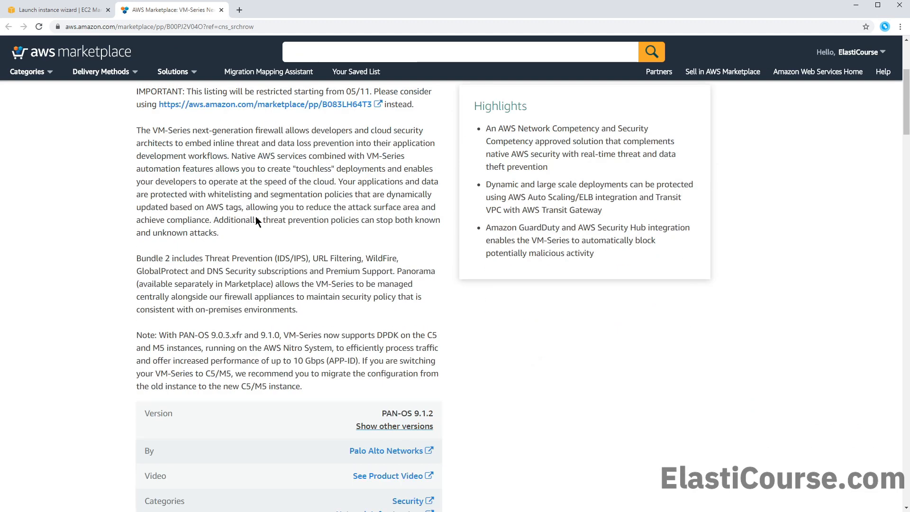
pyautogui.moveTo(137, 261); pyautogui.dragTo(170, 261)
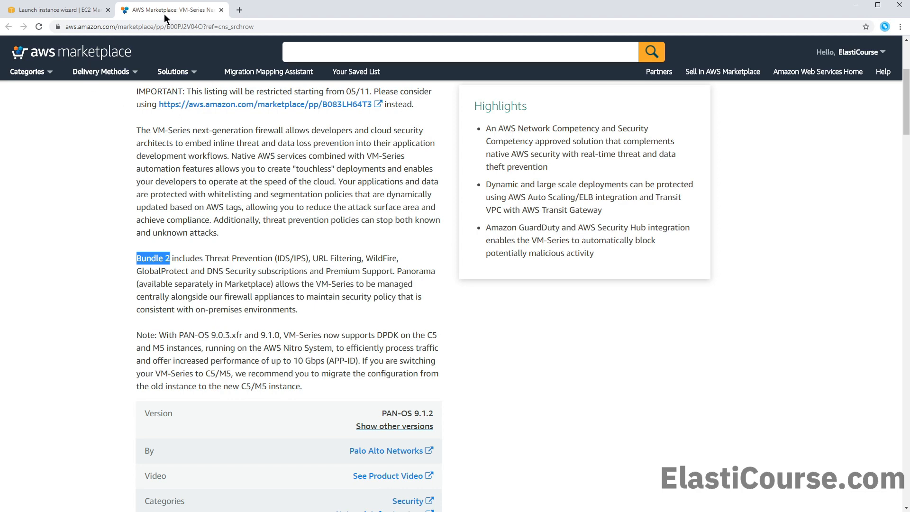
pyautogui.scroll(4, 285, 169)
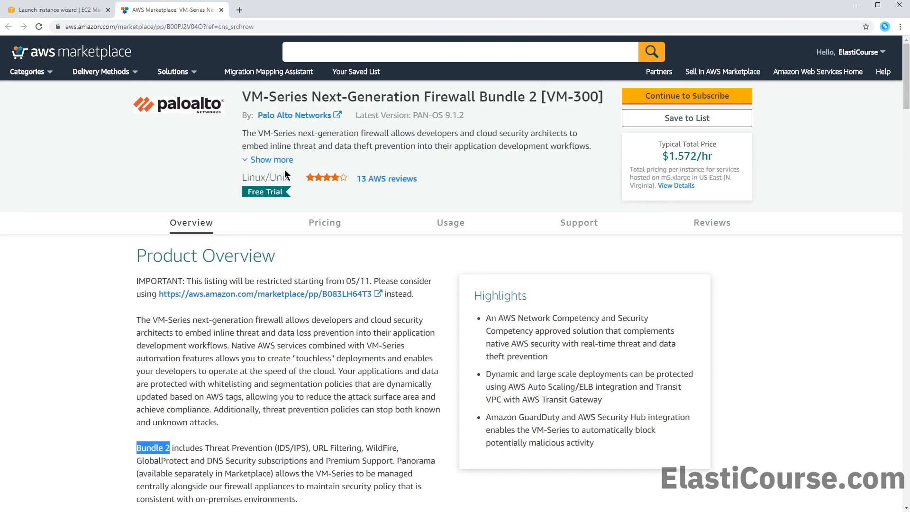
pyautogui.click(280, 194)
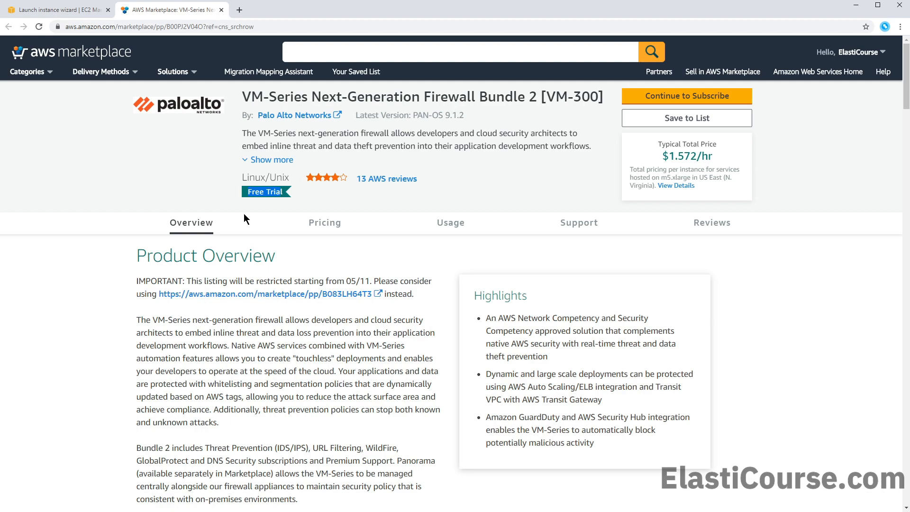
# Review Bundle 2 pricing, noting m5.xlarge at $1.572/hr, and compare annual versus hourly rates
pyautogui.scroll(-18, 244, 218)
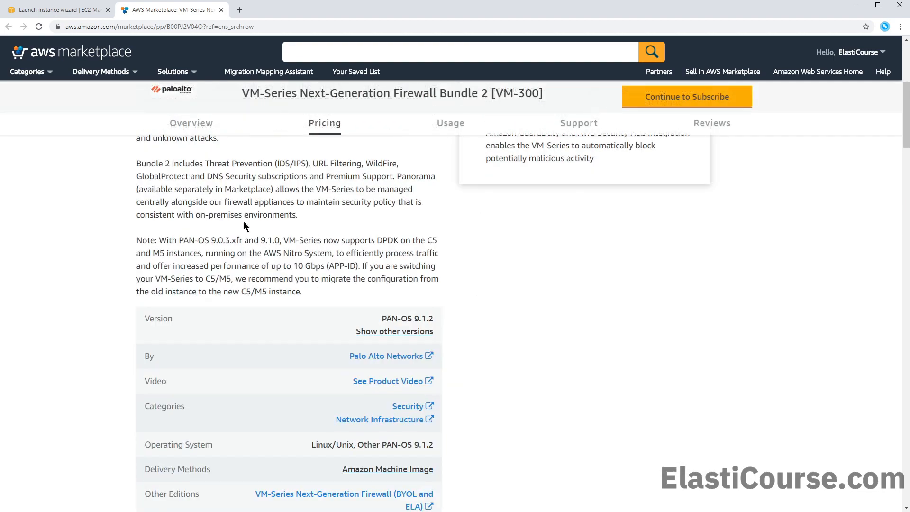
pyautogui.scroll(-5, 245, 228)
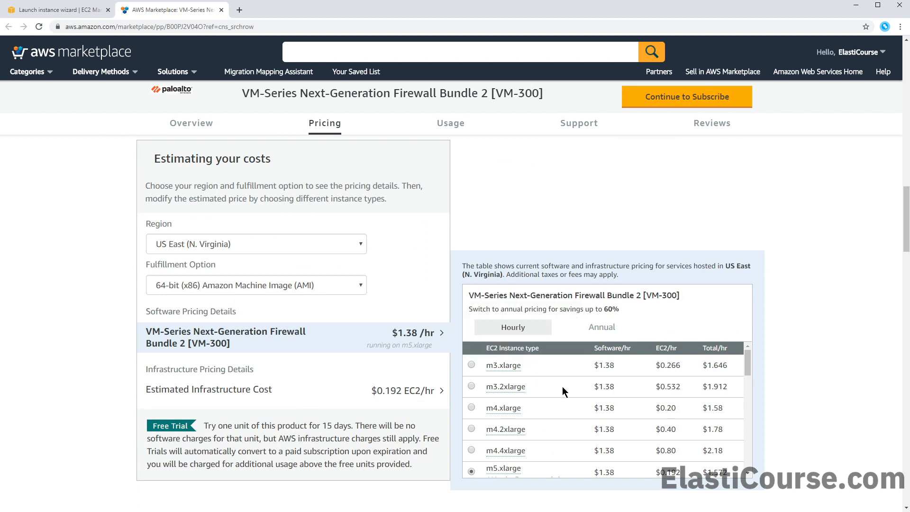
pyautogui.scroll(-1, 562, 386)
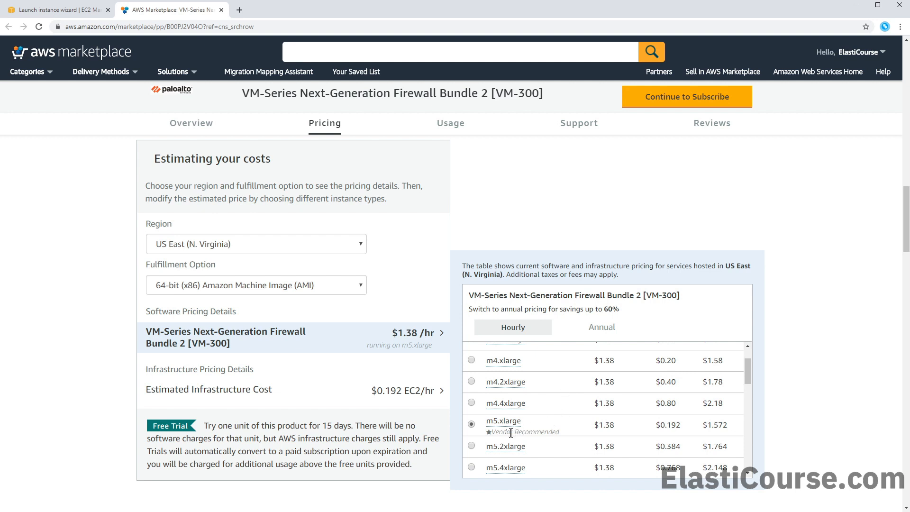
pyautogui.moveTo(501, 420)
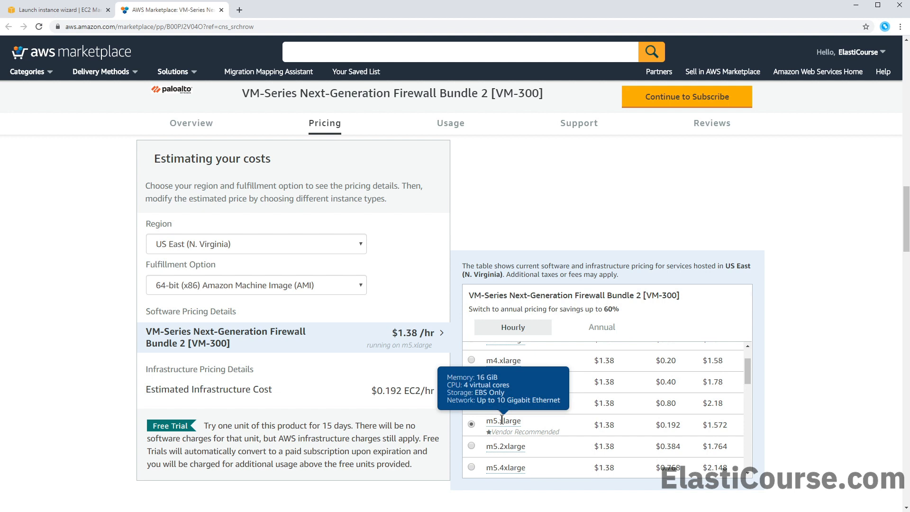
pyautogui.moveTo(702, 425); pyautogui.dragTo(718, 425)
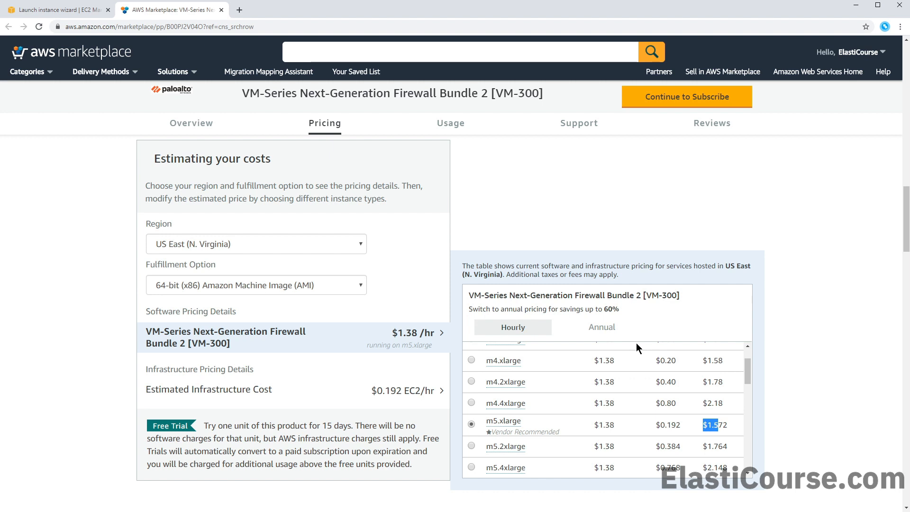
pyautogui.click(614, 328)
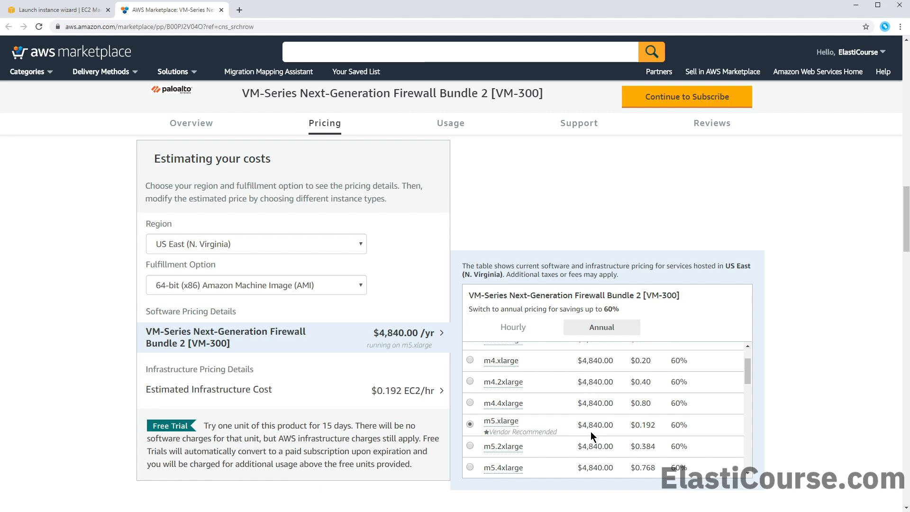
pyautogui.click(523, 329)
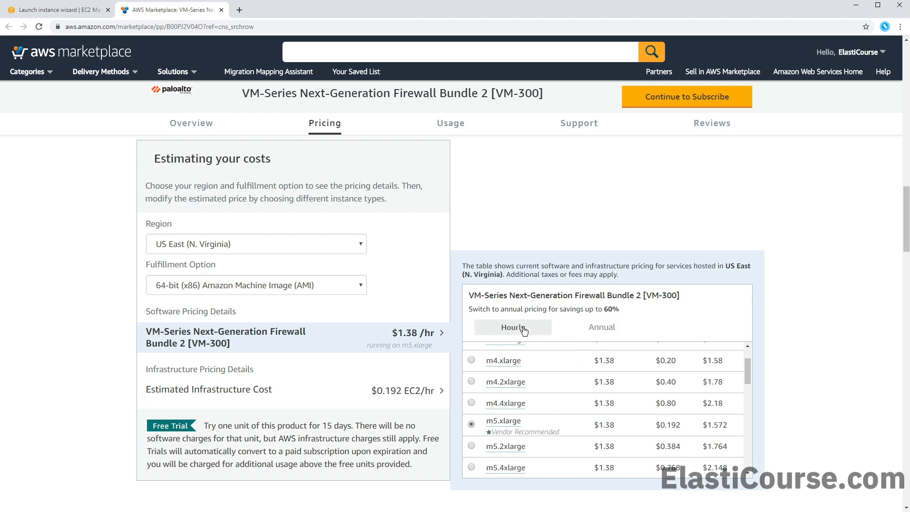
pyautogui.moveTo(493, 362)
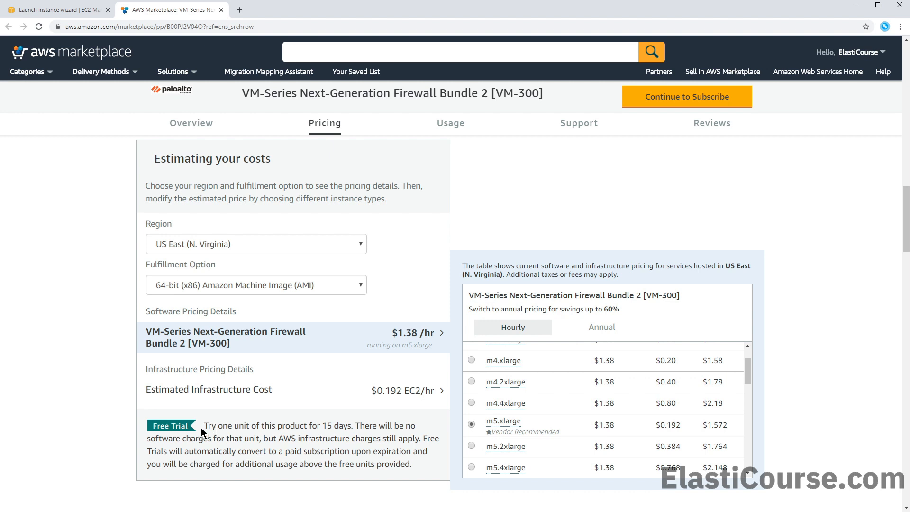
# Continue to subscribe to VM-Series Bundle 2 and show its per-instance pricing details
pyautogui.click(659, 105)
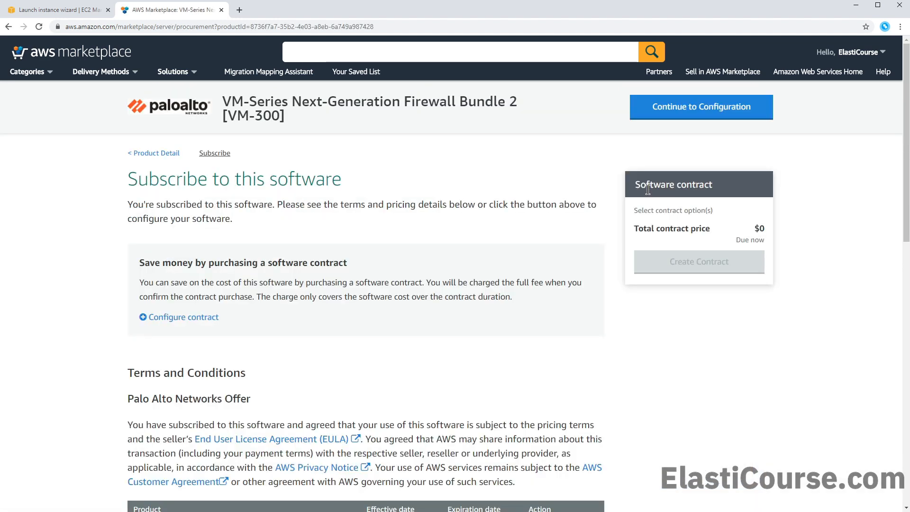
pyautogui.scroll(-4, 457, 276)
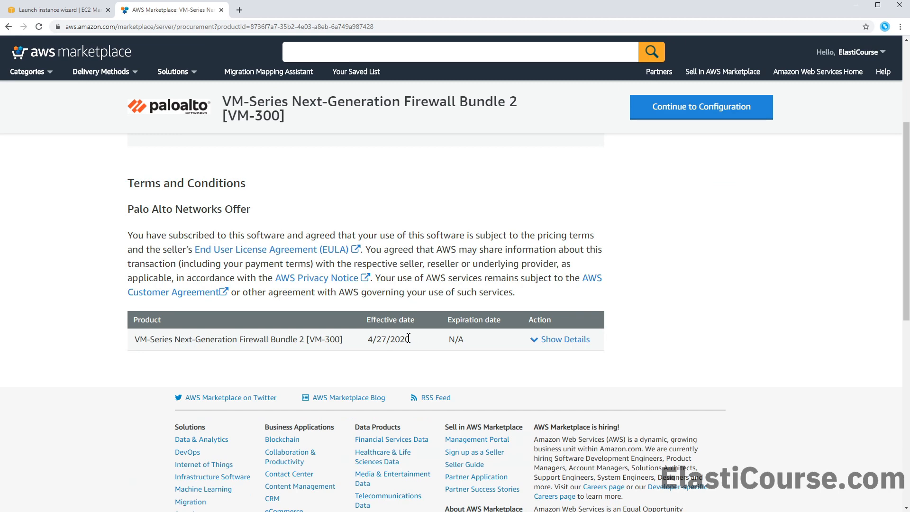
pyautogui.click(542, 342)
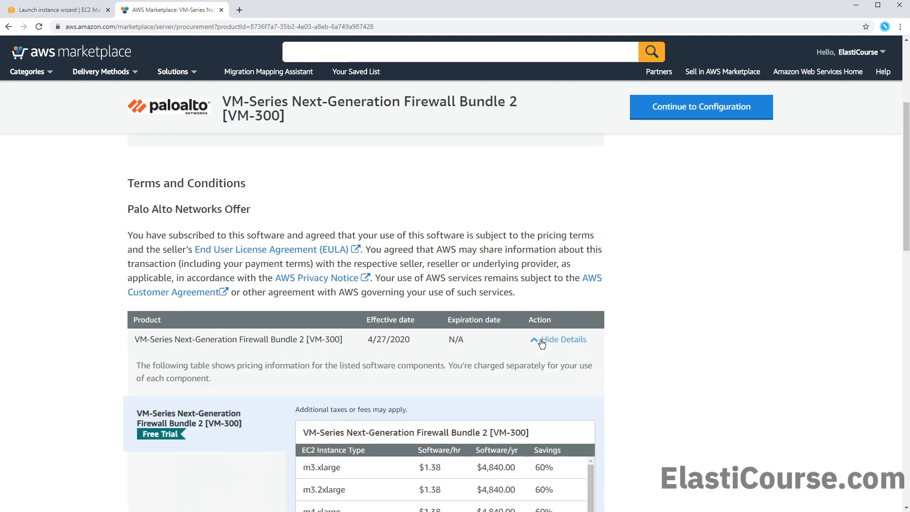
pyautogui.scroll(-3, 541, 342)
pyautogui.scroll(-2, 540, 343)
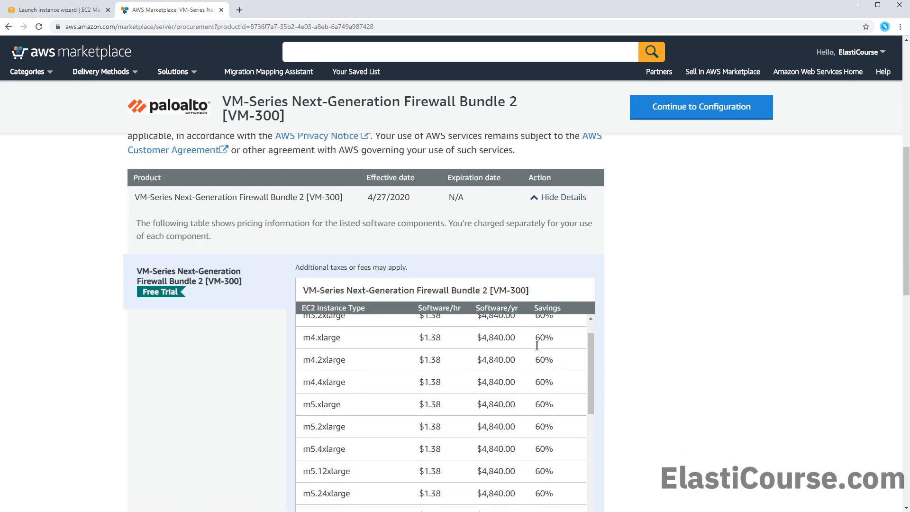
pyautogui.scroll(-8, 538, 348)
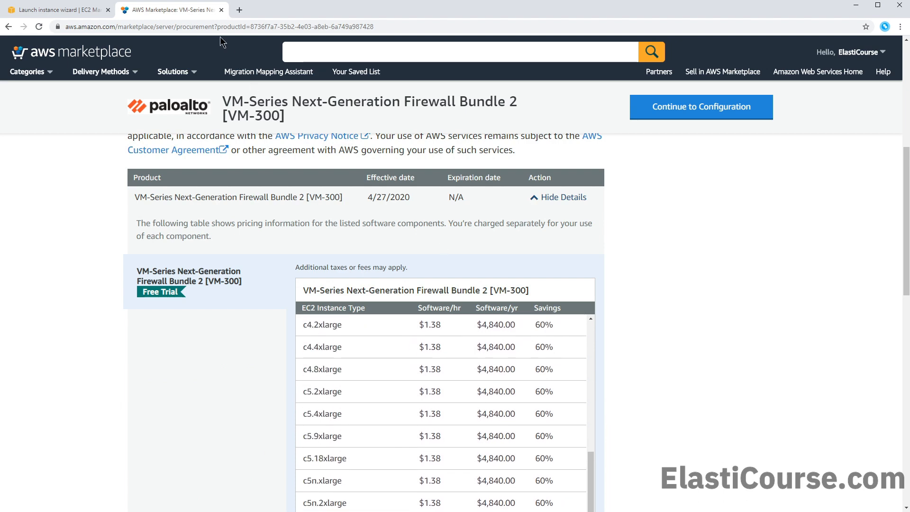
# Close the Marketplace tab and return to the EC2 image list
pyautogui.middleClick(190, 12)
pyautogui.scroll(-2, 449, 287)
pyautogui.scroll(2, 450, 288)
pyautogui.scroll(12, 450, 287)
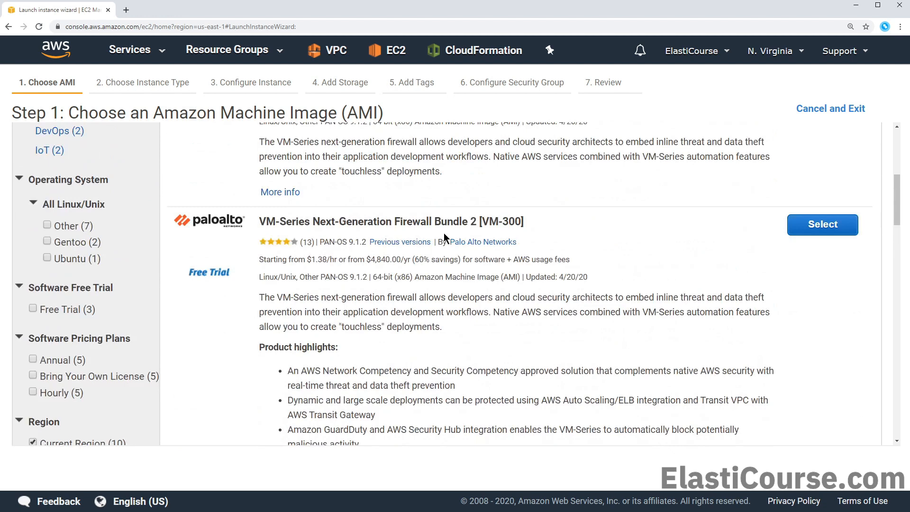
# Select the VM-Series Bundle 2 image, accept its pricing, and keep the m5.xlarge instance type
pyautogui.click(804, 227)
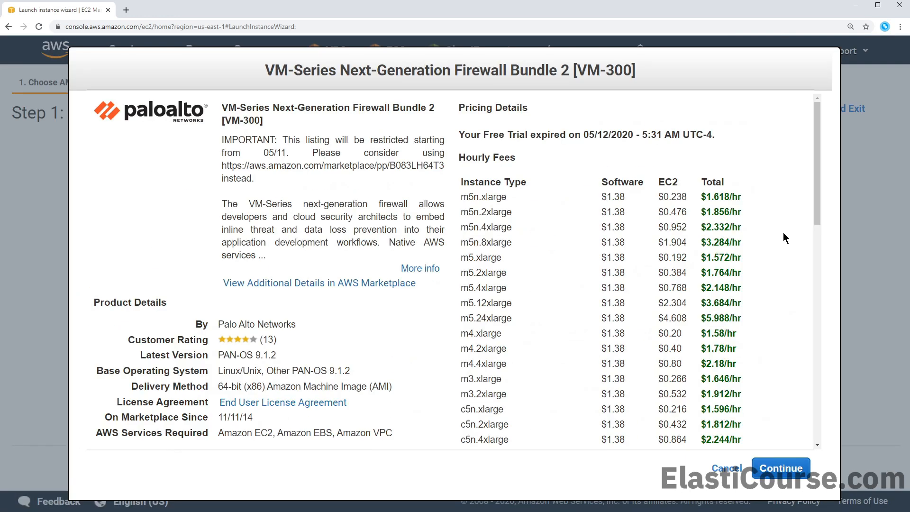
pyautogui.scroll(-6, 806, 257)
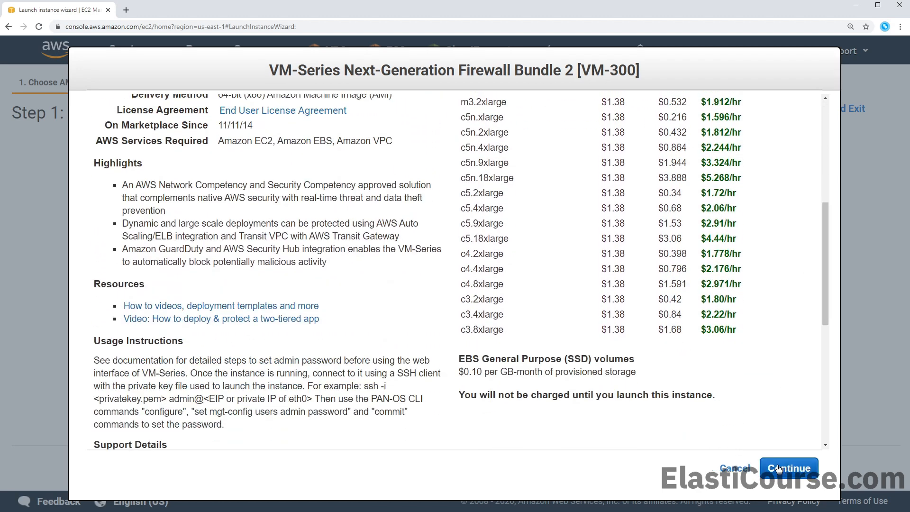
pyautogui.click(779, 467)
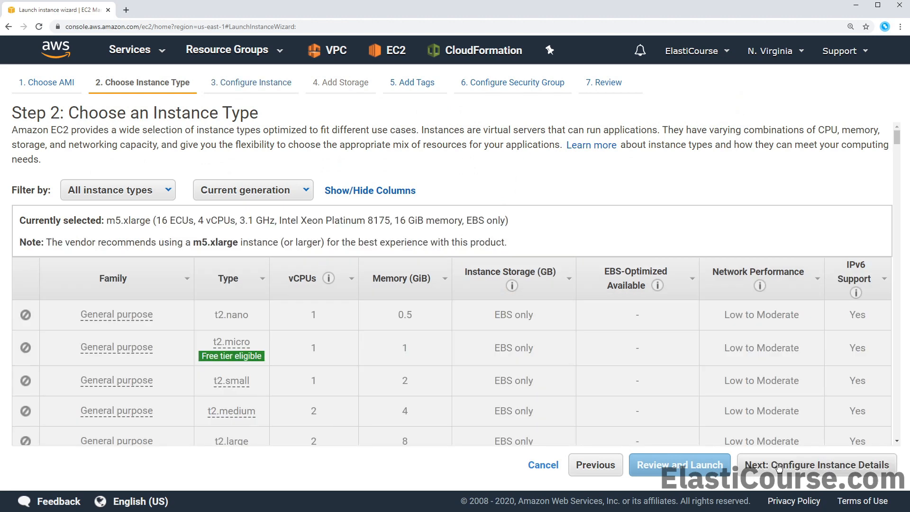
pyautogui.scroll(-1, 759, 407)
pyautogui.scroll(-9, 760, 406)
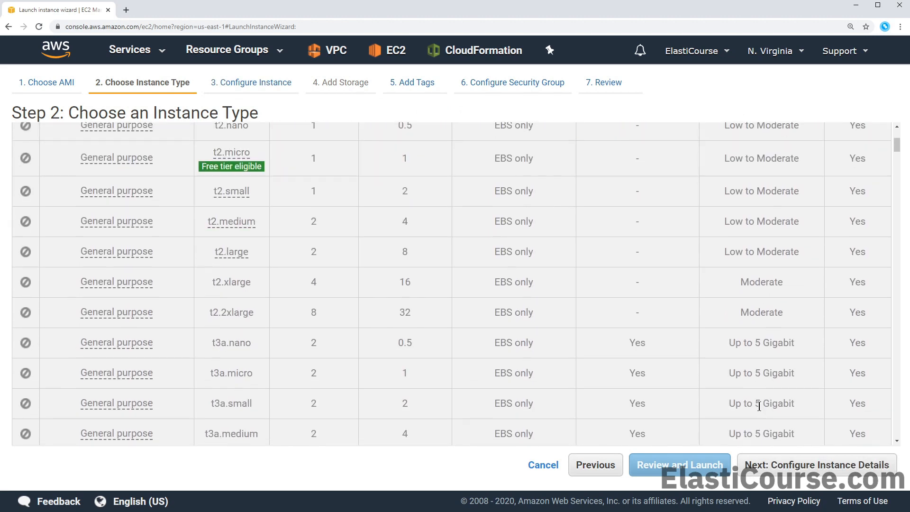
pyautogui.scroll(-9, 759, 406)
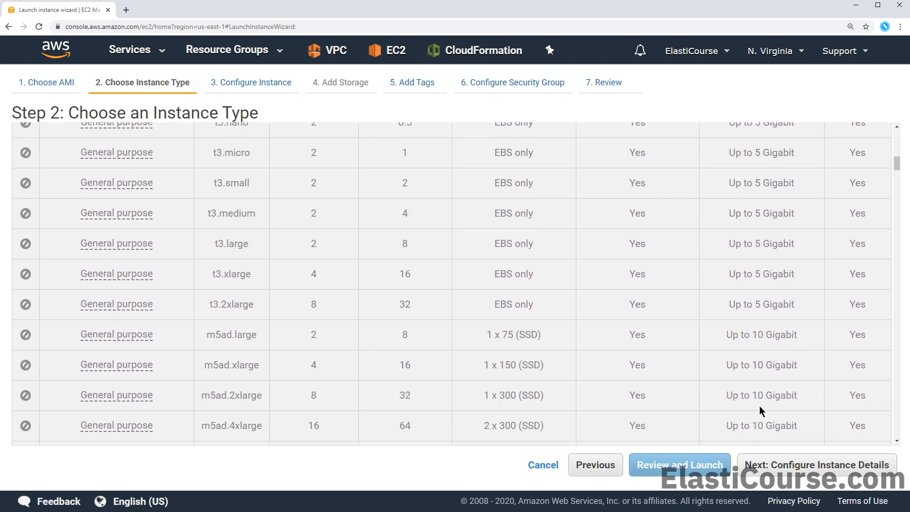
pyautogui.scroll(-11, 759, 406)
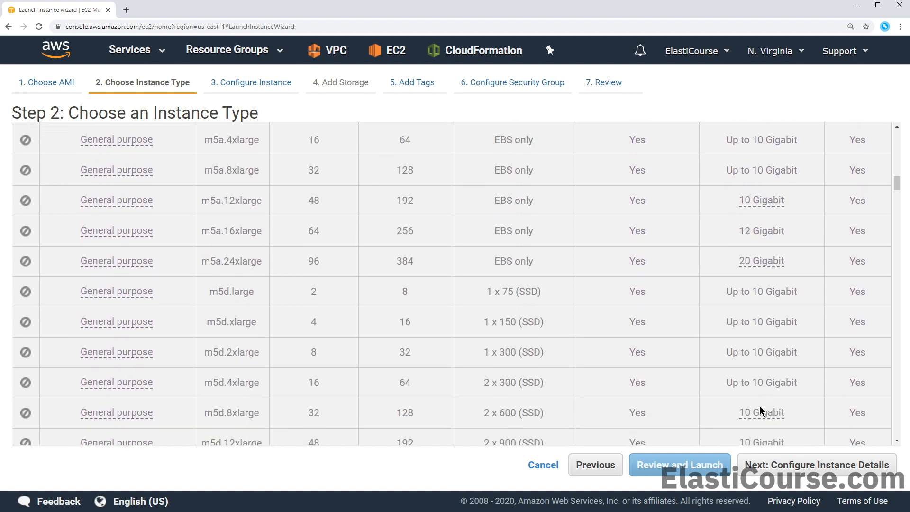
pyautogui.scroll(-2, 759, 407)
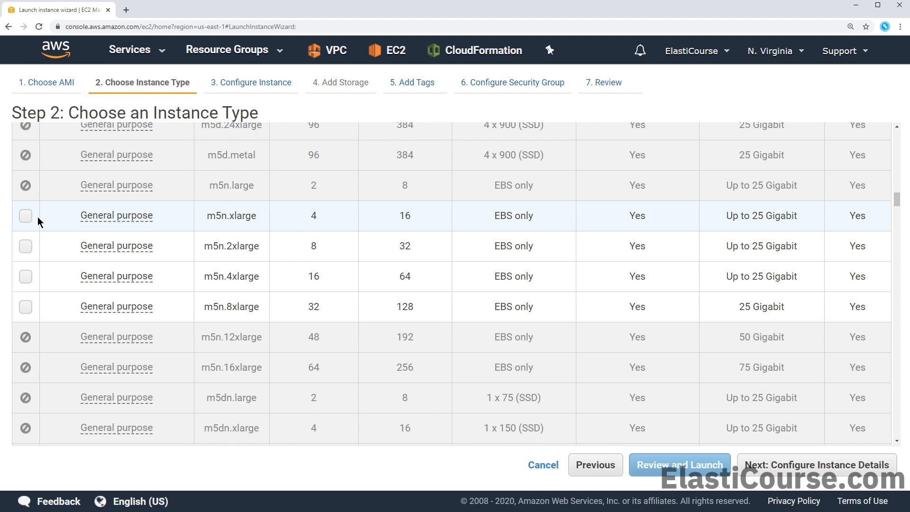
pyautogui.scroll(-9, 38, 217)
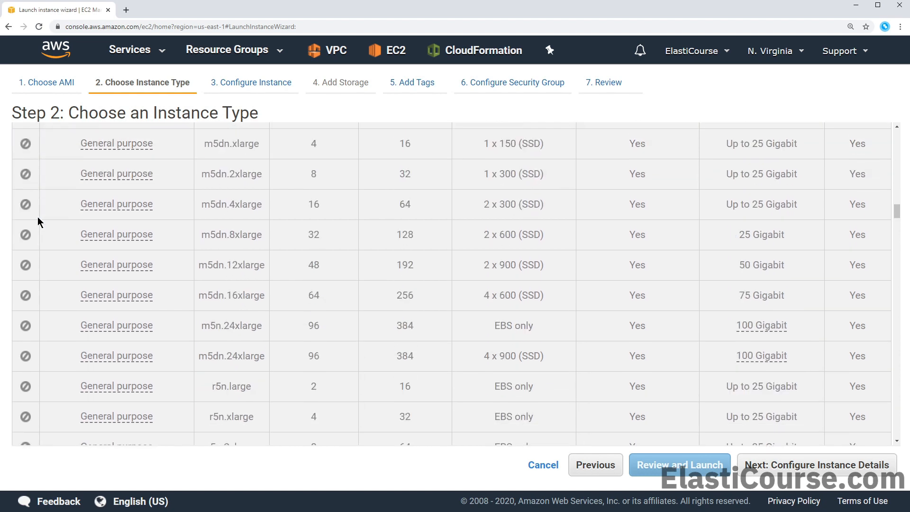
pyautogui.scroll(-10, 38, 217)
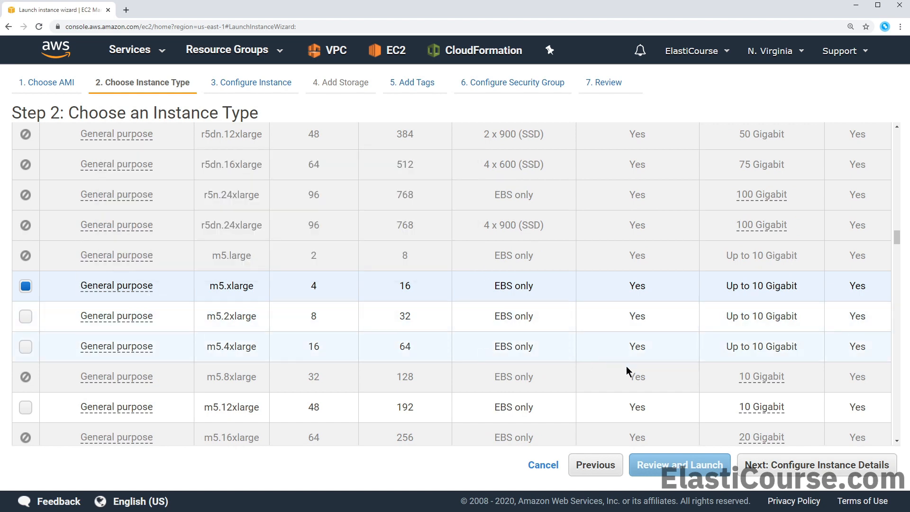
pyautogui.click(765, 462)
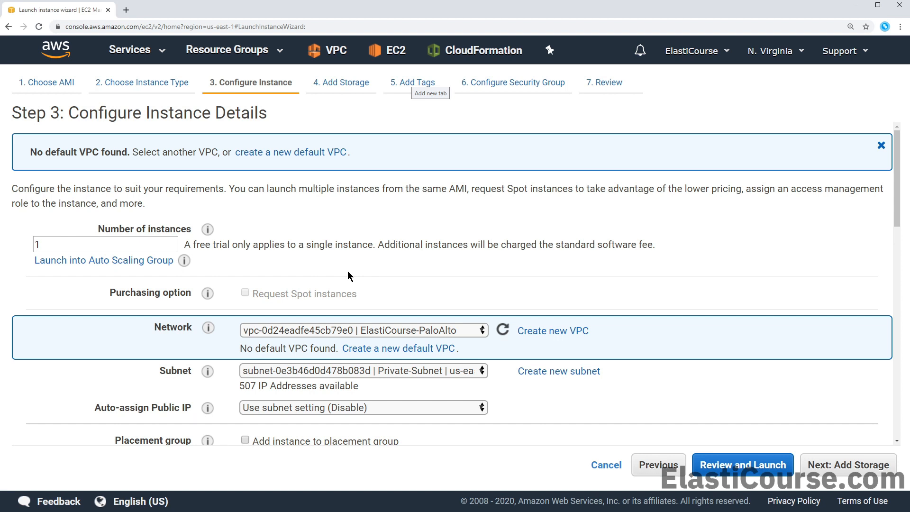
# Put the instance in the Management subnet with auto-assign public IP set to Enable
pyautogui.scroll(-1, 349, 271)
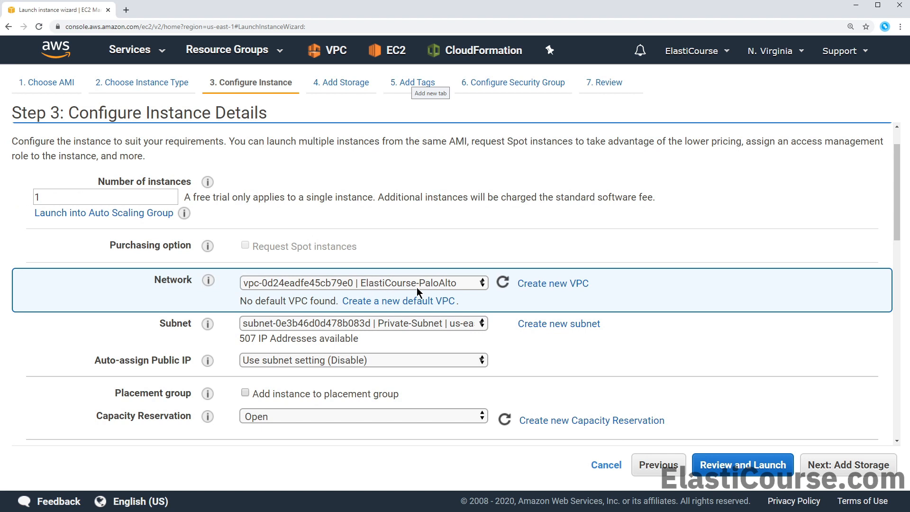
pyautogui.click(419, 325)
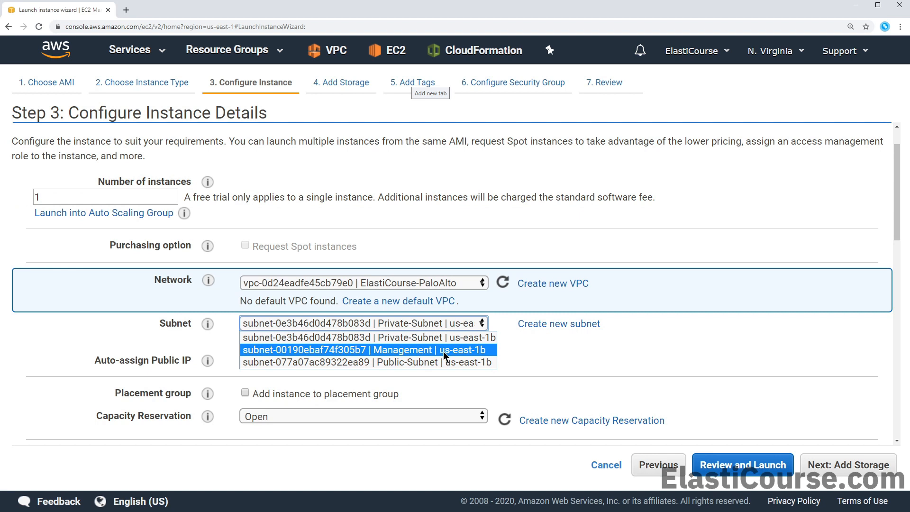
pyautogui.click(444, 351)
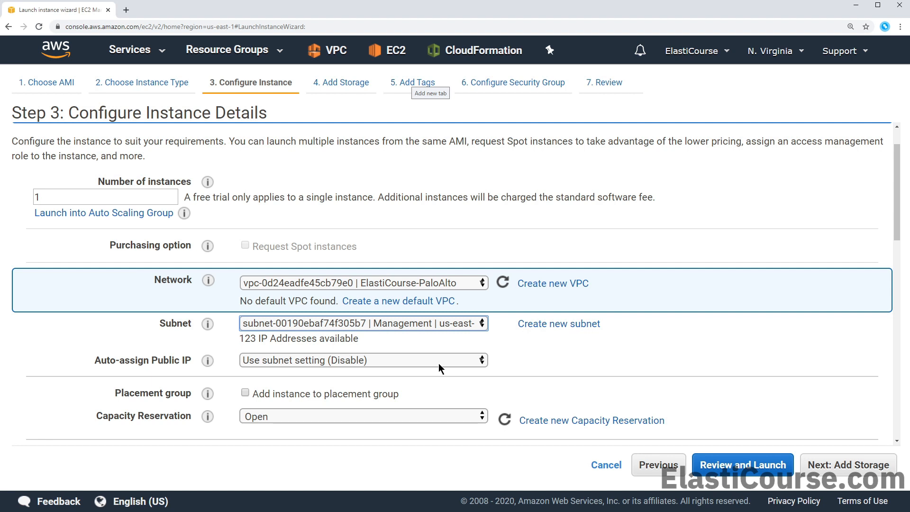
pyautogui.click(438, 363)
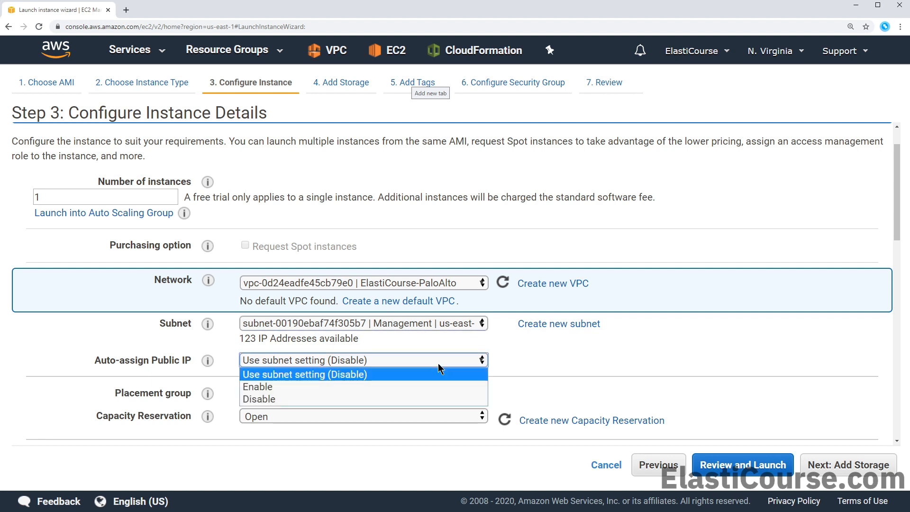
pyautogui.click(405, 388)
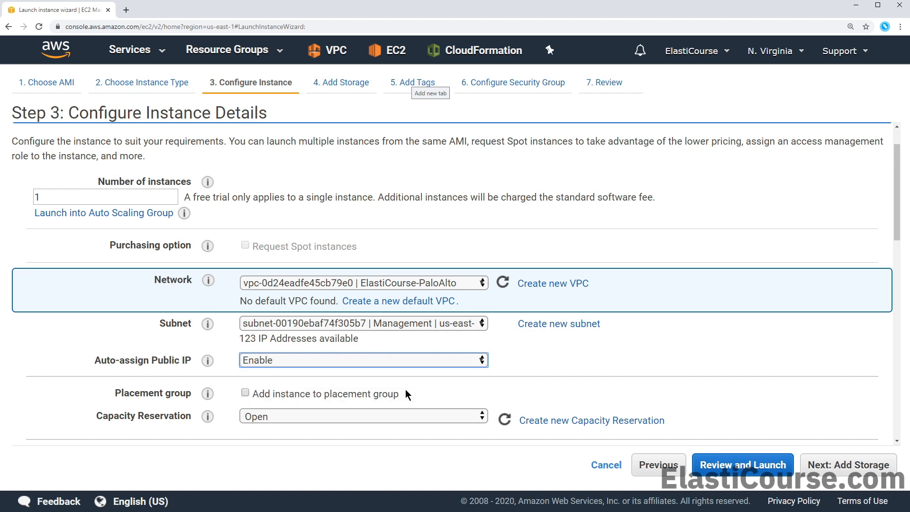
pyautogui.scroll(-5, 406, 390)
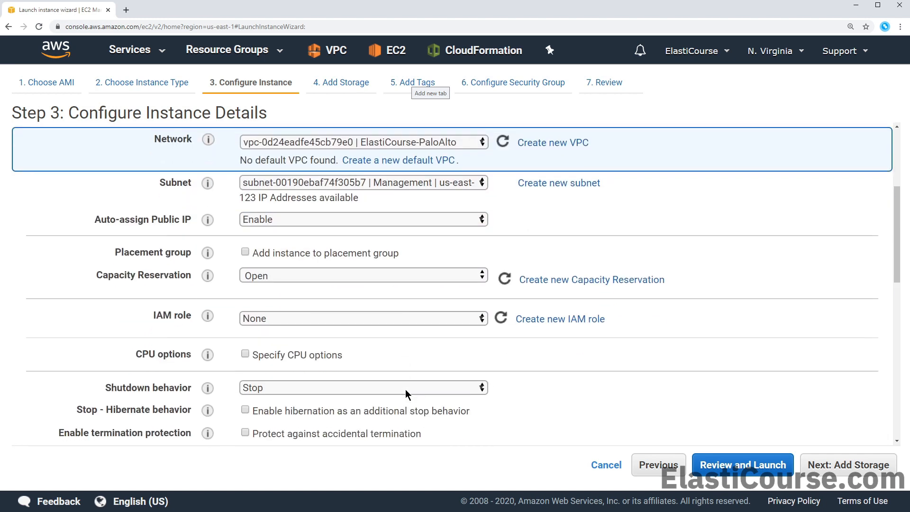
pyautogui.scroll(-4, 405, 390)
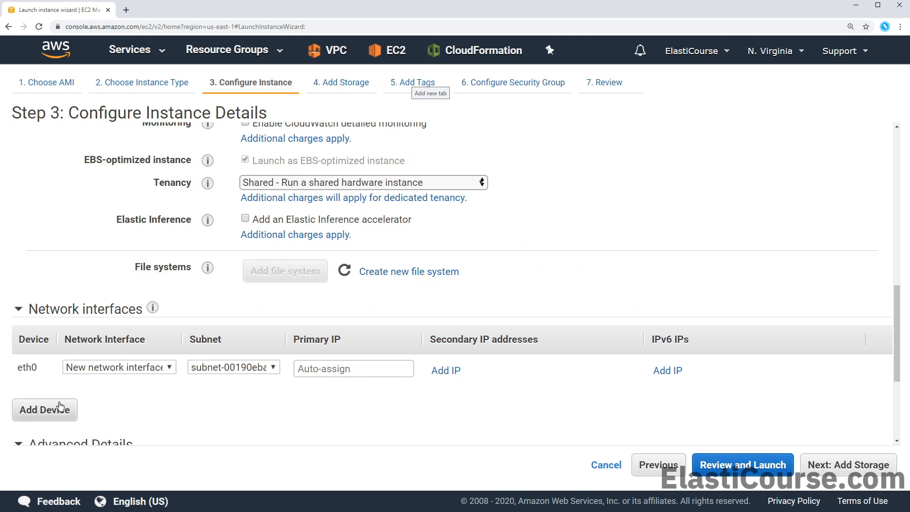
pyautogui.scroll(-4, 106, 406)
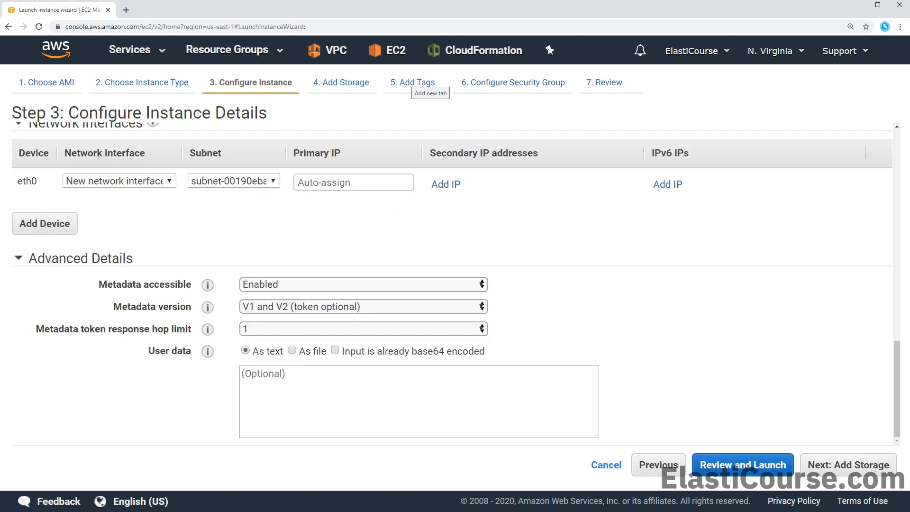
pyautogui.click(737, 465)
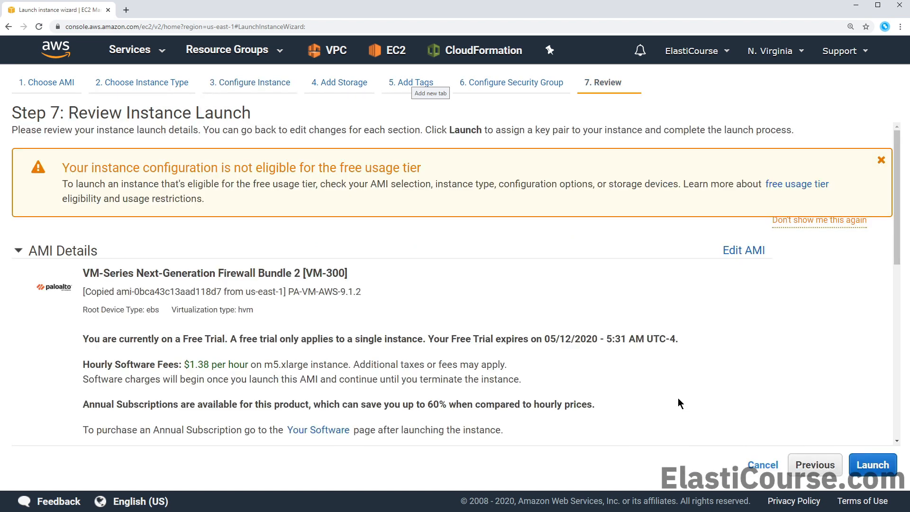
# Launch the instance with a new key pair named PaloAltoFW, downloading its private key
pyautogui.click(871, 466)
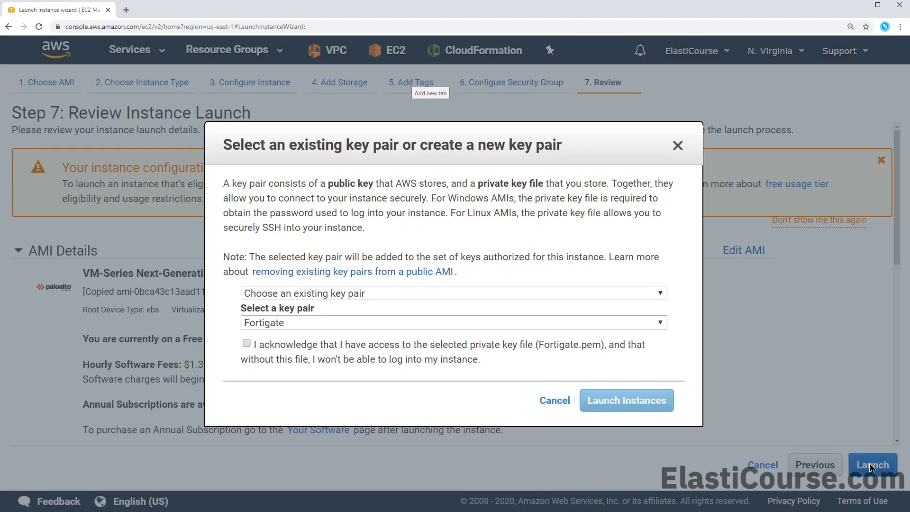
pyautogui.click(351, 297)
pyautogui.click(333, 319)
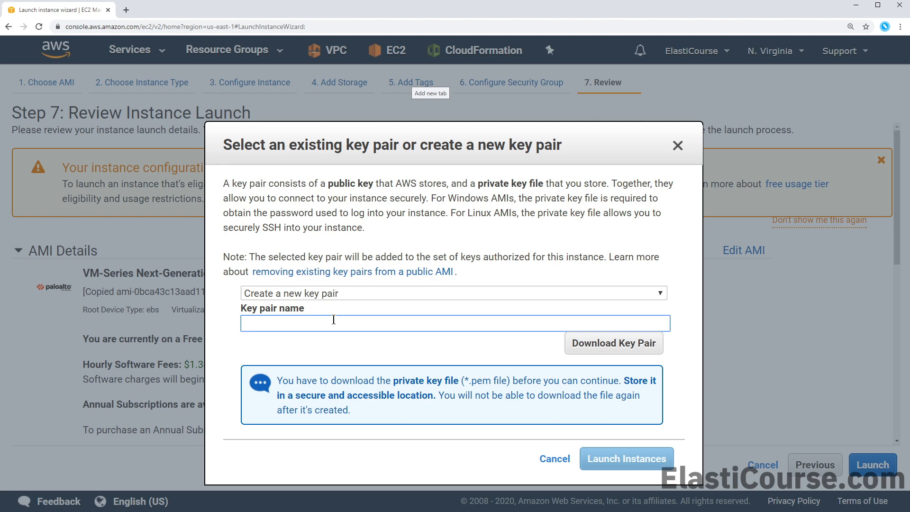
pyautogui.write('PaloAltoFW')
pyautogui.click(610, 342)
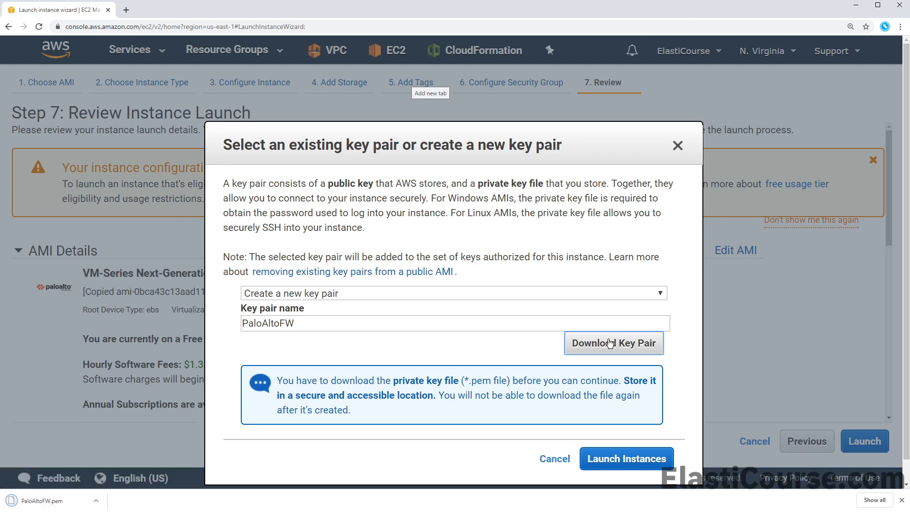
pyautogui.click(656, 460)
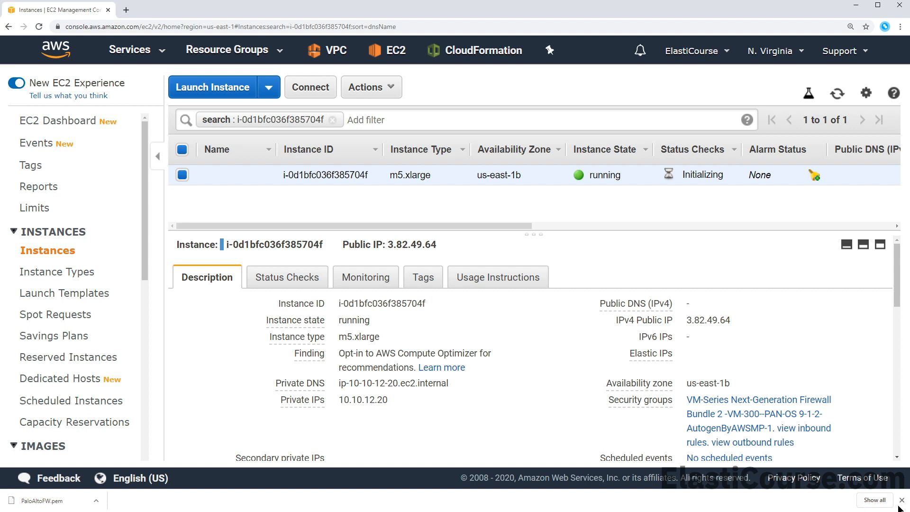
# Refresh the instance list and view the new firewall instance's console screenshot
pyautogui.click(901, 500)
pyautogui.click(833, 97)
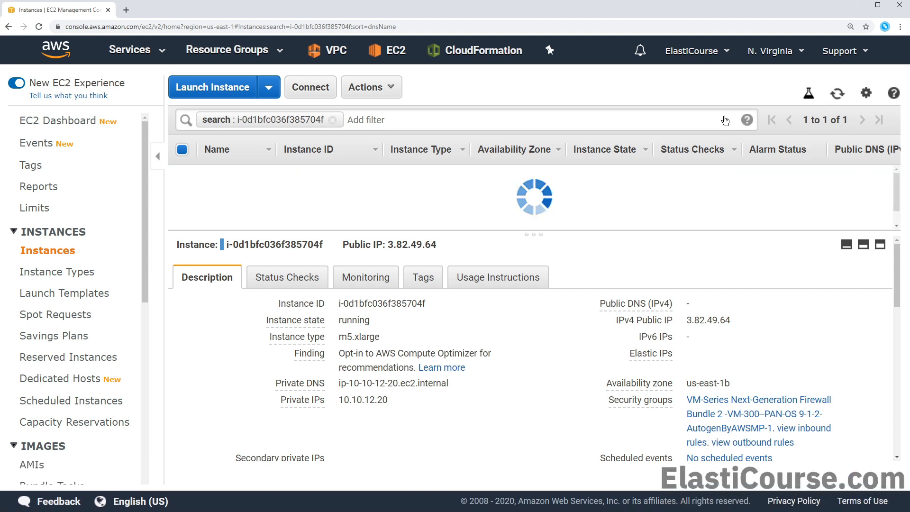
pyautogui.click(379, 87)
pyautogui.moveTo(442, 207)
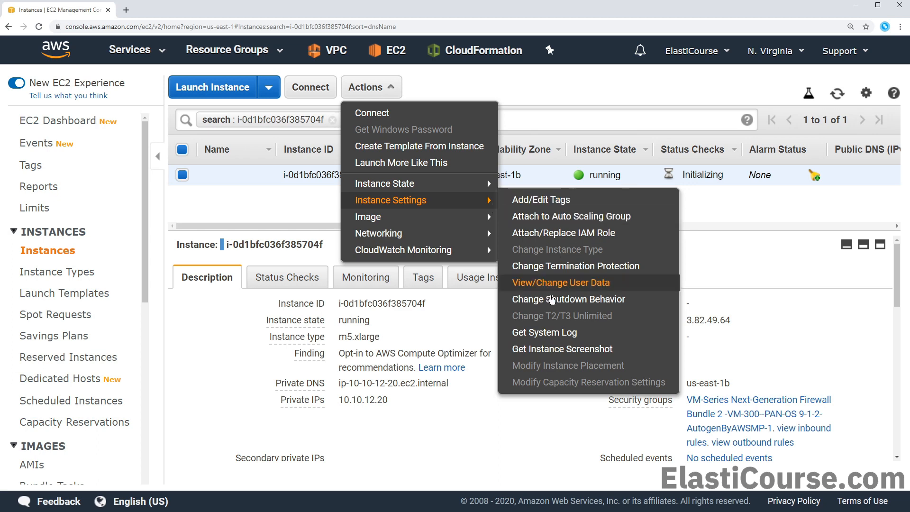
pyautogui.click(566, 348)
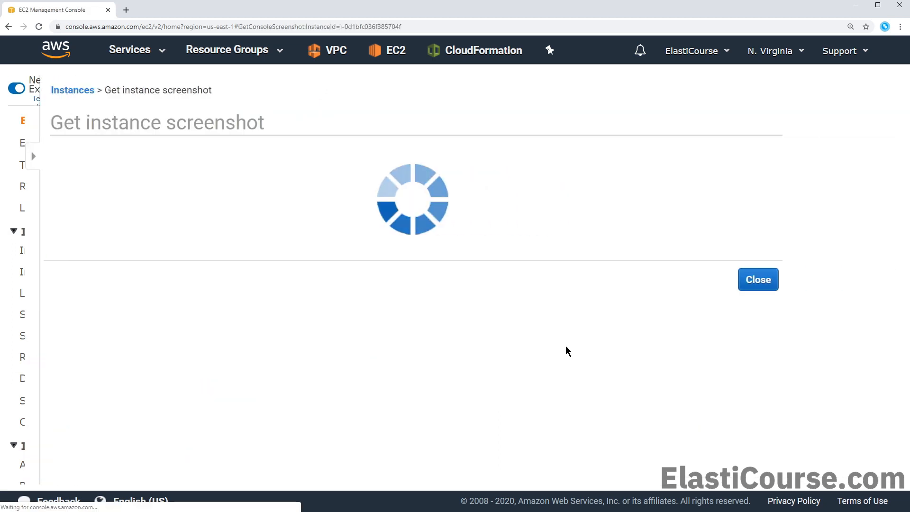
pyautogui.scroll(-1, 486, 312)
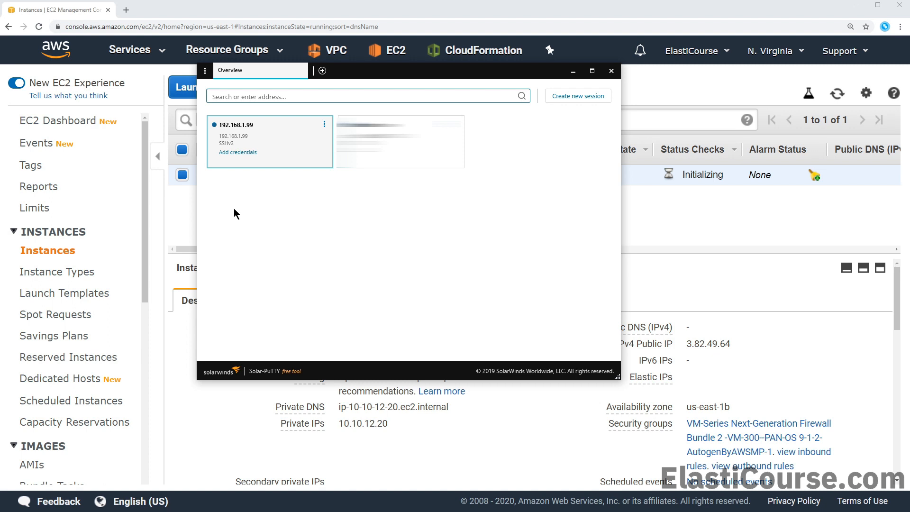
# Launch PuTTYgen from Solar-PuTTY's main menu and drag its window into view
pyautogui.click(205, 70)
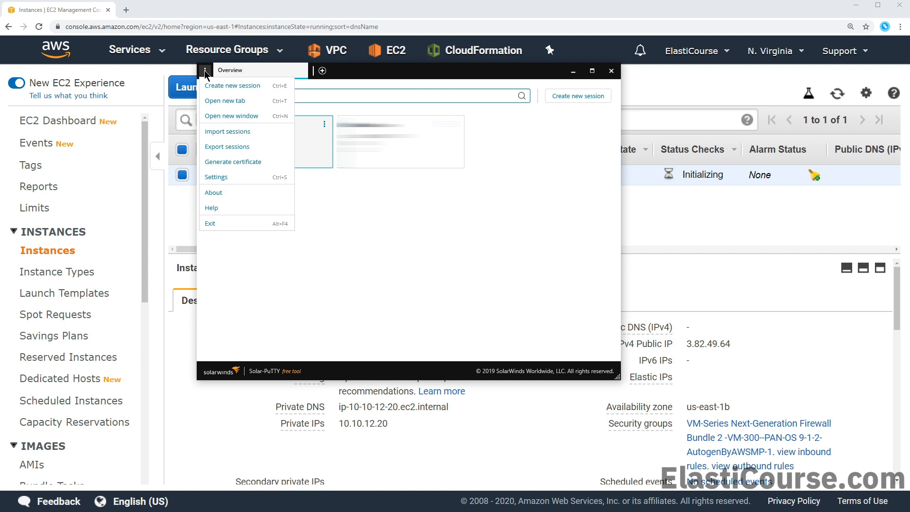
pyautogui.click(236, 166)
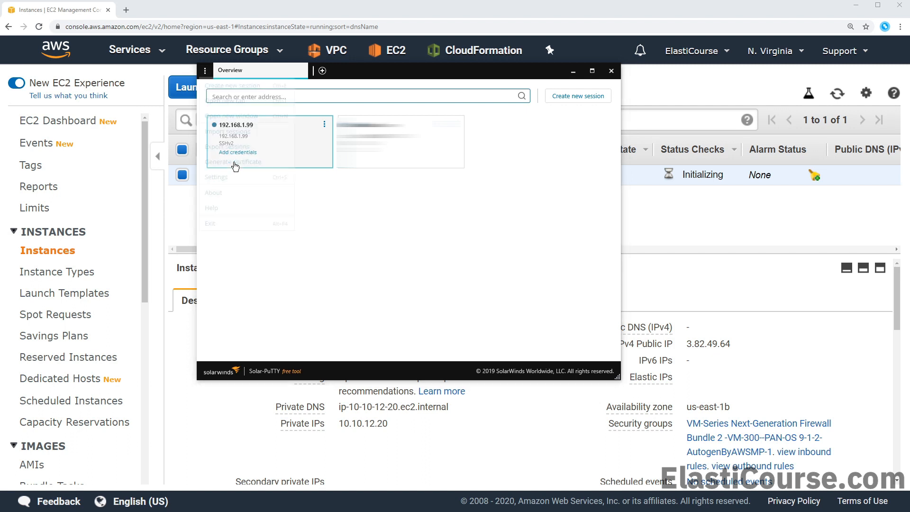
pyautogui.moveTo(909, 109); pyautogui.dragTo(344, 127)
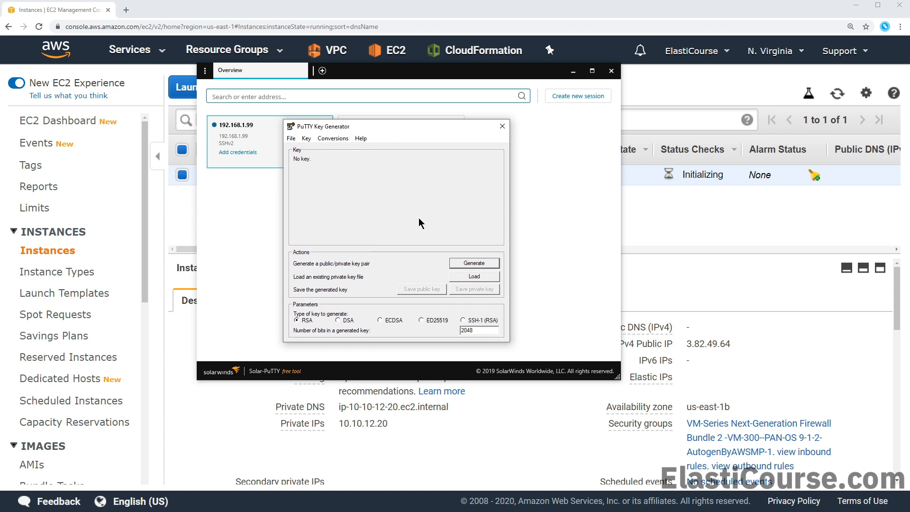
# Load the PaloAltoFW.pem key file into PuTTYgen
pyautogui.click(479, 280)
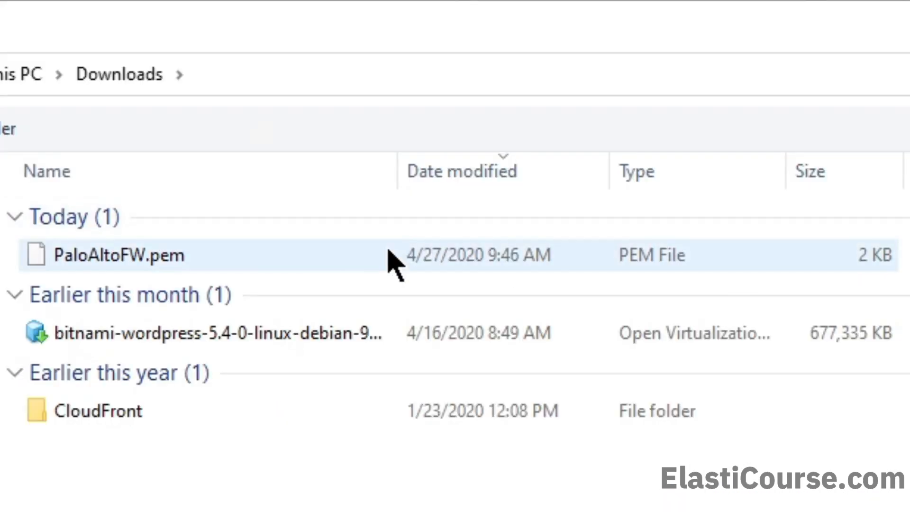
pyautogui.doubleClick(388, 248)
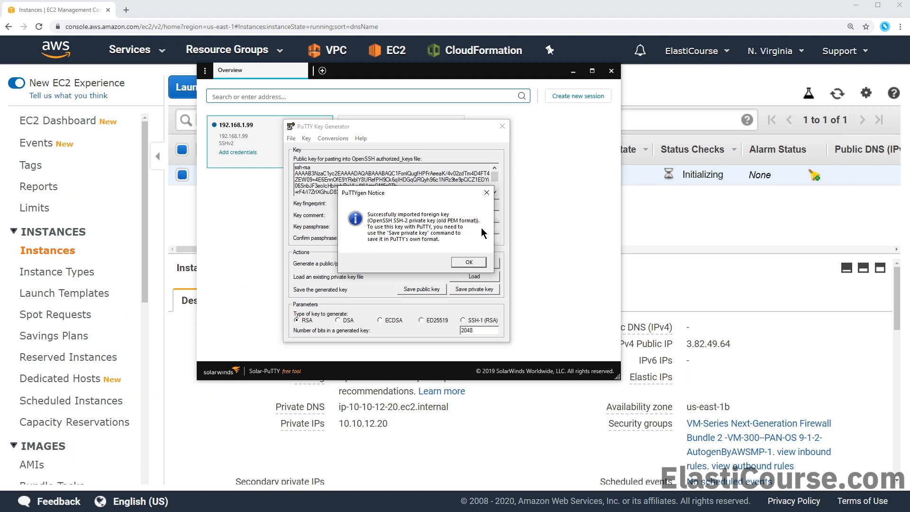
pyautogui.click(484, 260)
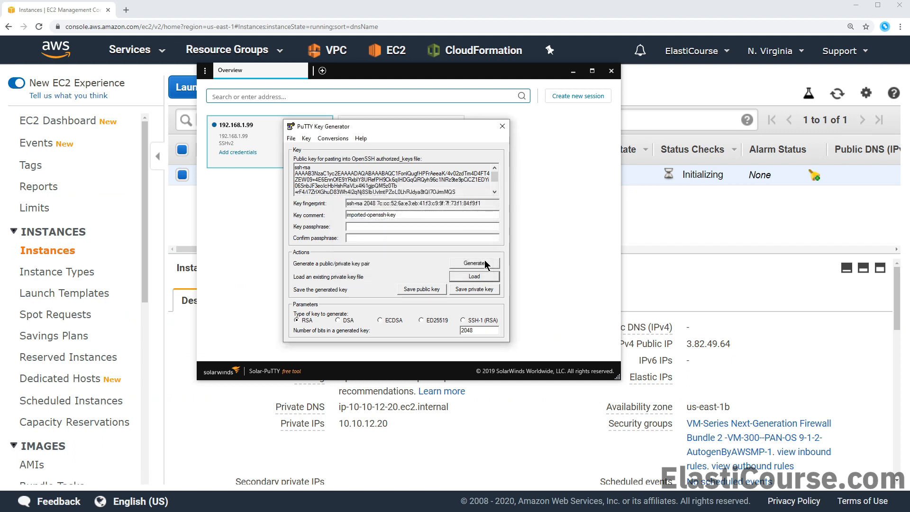
# Save the key without a passphrase as PaloAltoFW.ppk and close PuTTYgen
pyautogui.click(482, 290)
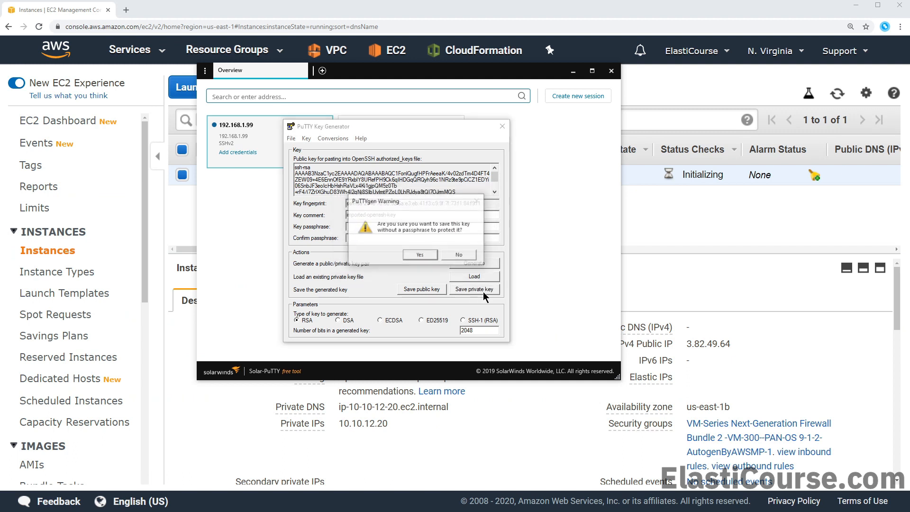
pyautogui.click(420, 255)
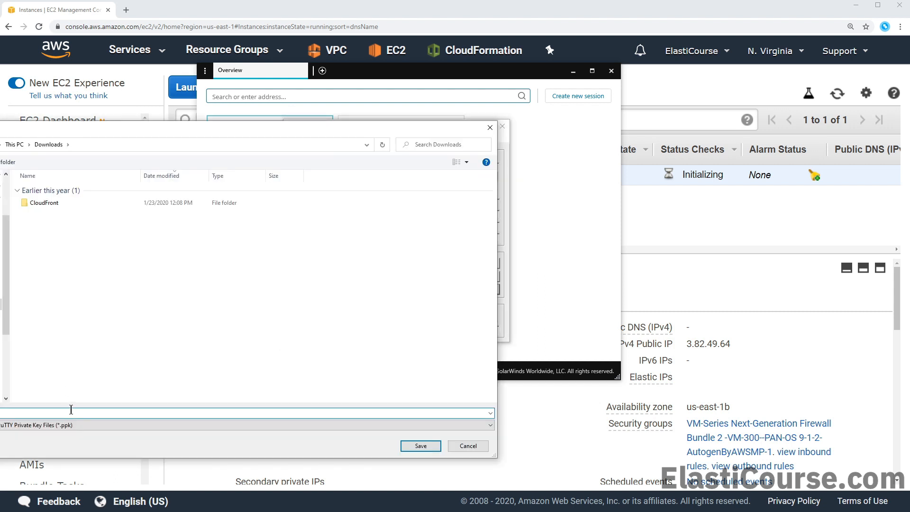
pyautogui.write('PAL')
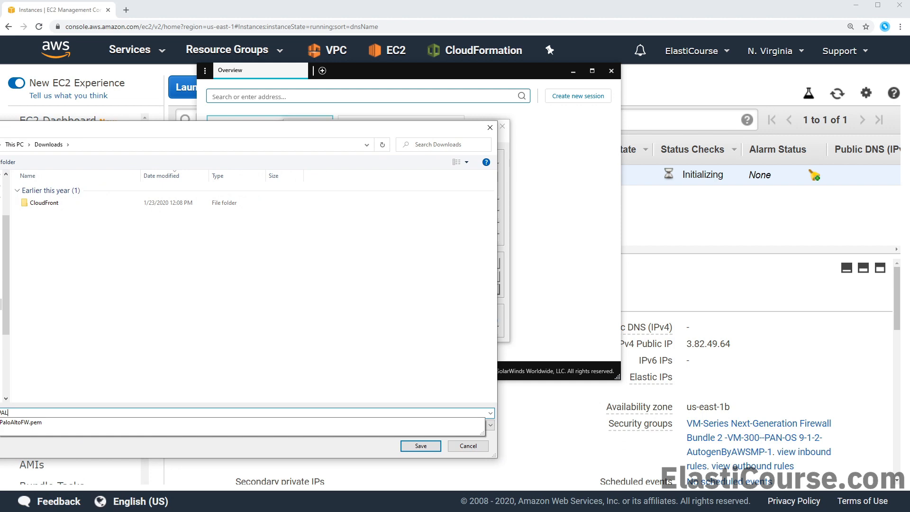
pyautogui.press('Down')
pyautogui.press('BackSpace')
pyautogui.press('BackSpace')
pyautogui.write('pk')
pyautogui.press('Return')
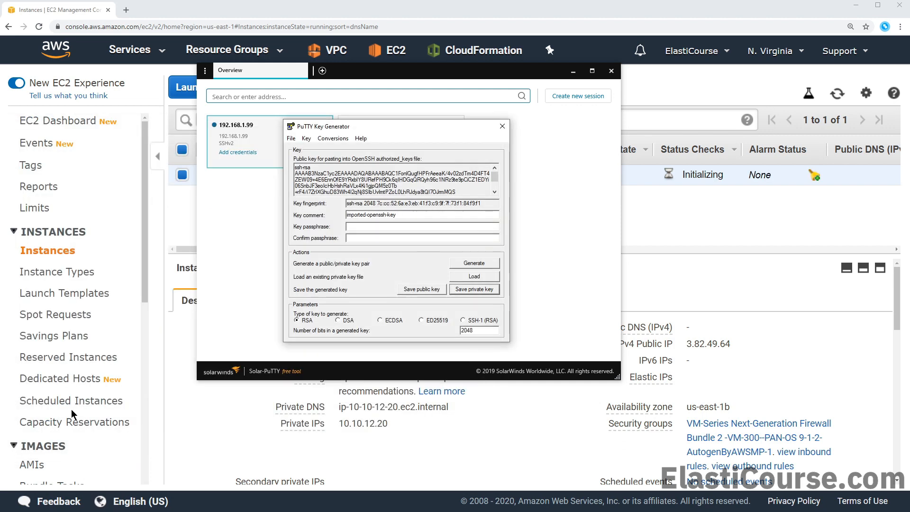
pyautogui.click(502, 129)
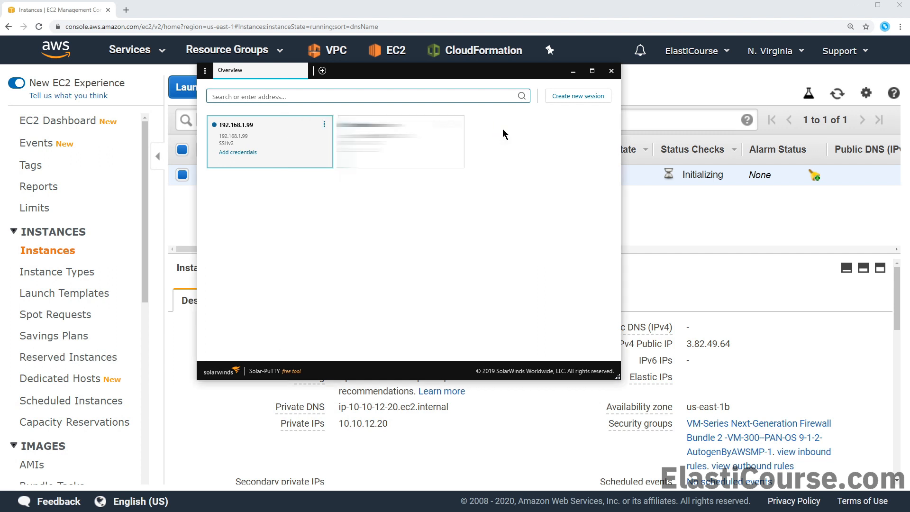
# Start a new Solar-PuTTY session named PaloAltoFW for host 3.82.49.64 with username admin
pyautogui.click(559, 97)
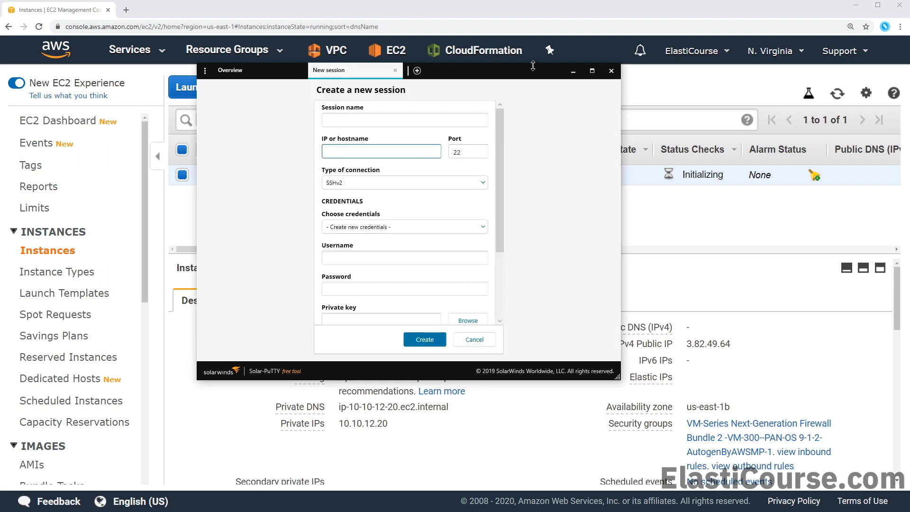
pyautogui.moveTo(530, 71); pyautogui.dragTo(791, 131)
pyautogui.click(635, 184)
pyautogui.write('PaloAltoFW')
pyautogui.click(635, 214)
pyautogui.write('3.')
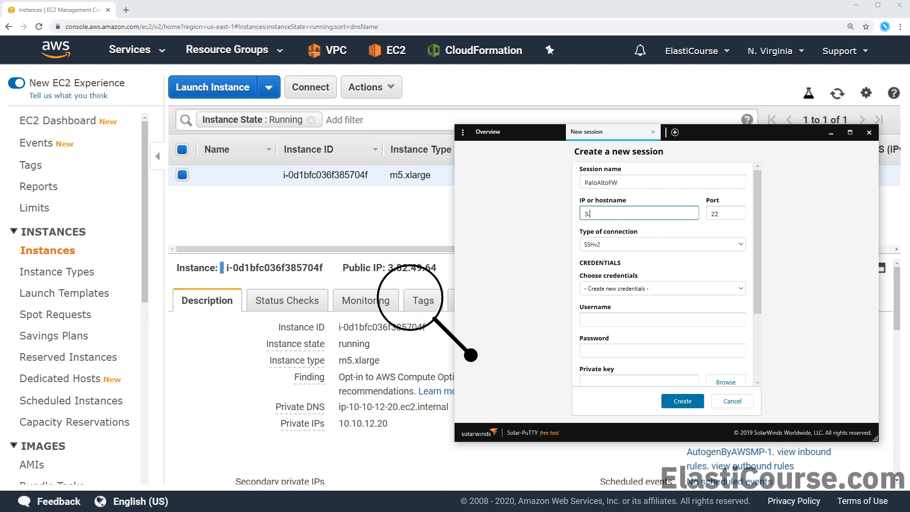
pyautogui.write('82.49.64')
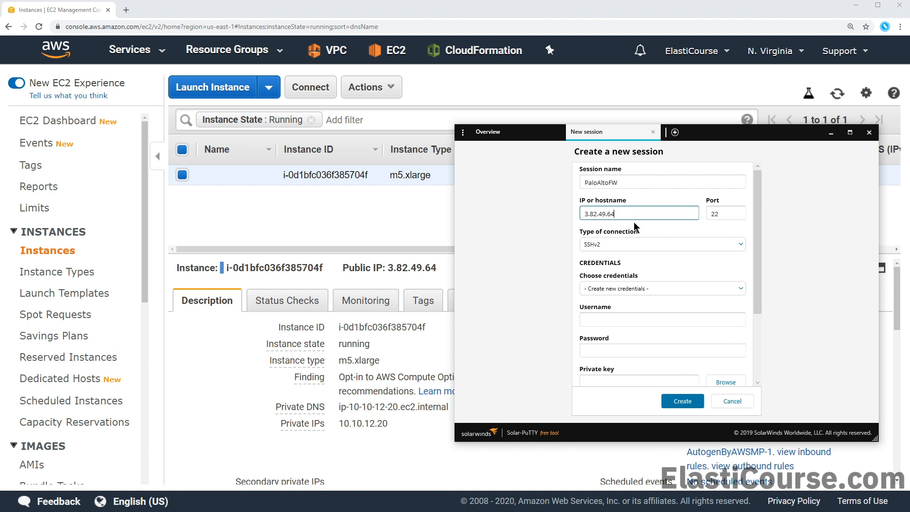
pyautogui.scroll(-2, 640, 295)
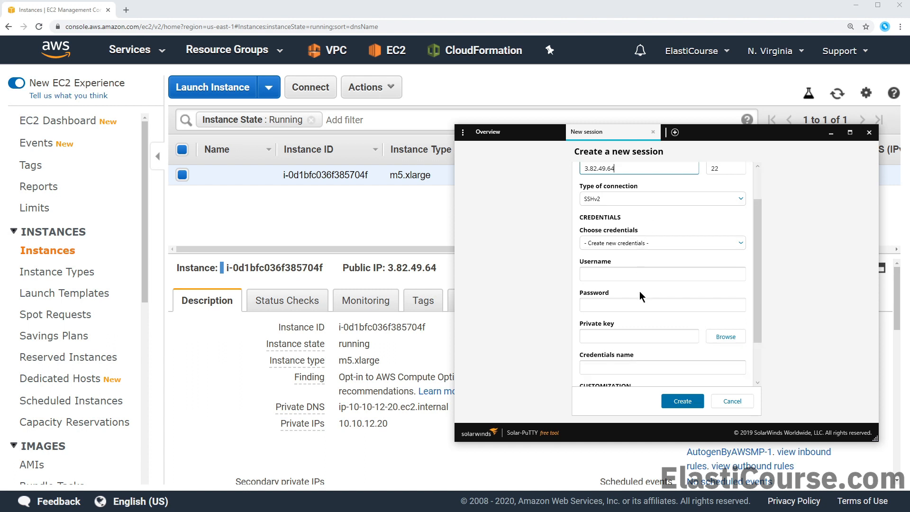
pyautogui.click(639, 274)
pyautogui.write('admin')
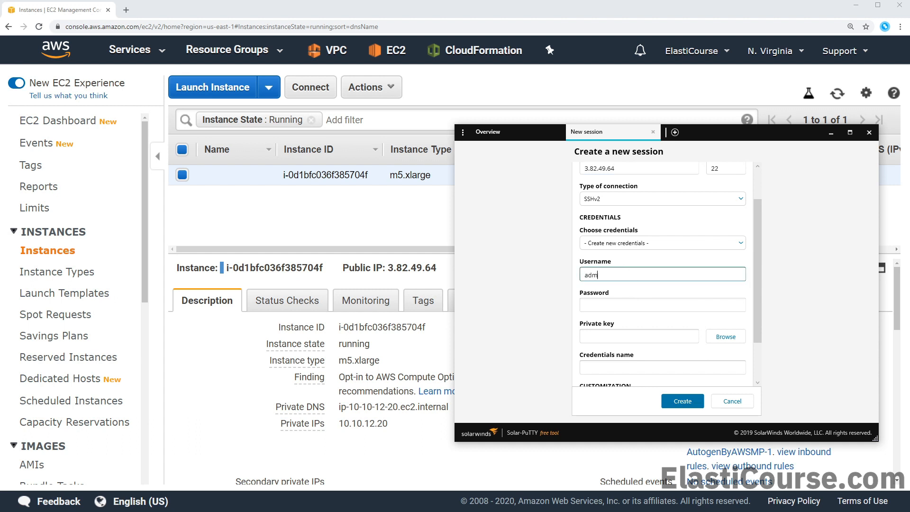
# Use the PaloAltoFW.ppk key saved as PaloKey credentials, create the session and trust the host key
pyautogui.click(634, 304)
pyautogui.click(725, 336)
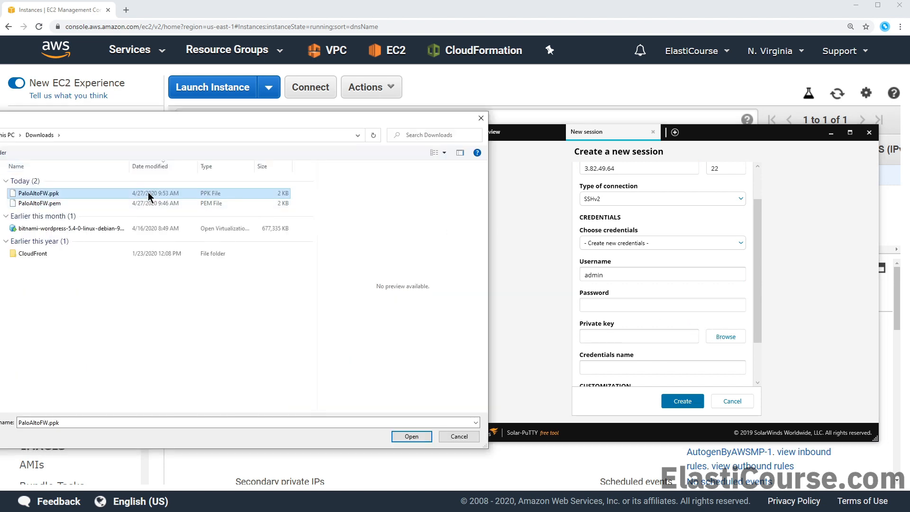
pyautogui.doubleClick(148, 193)
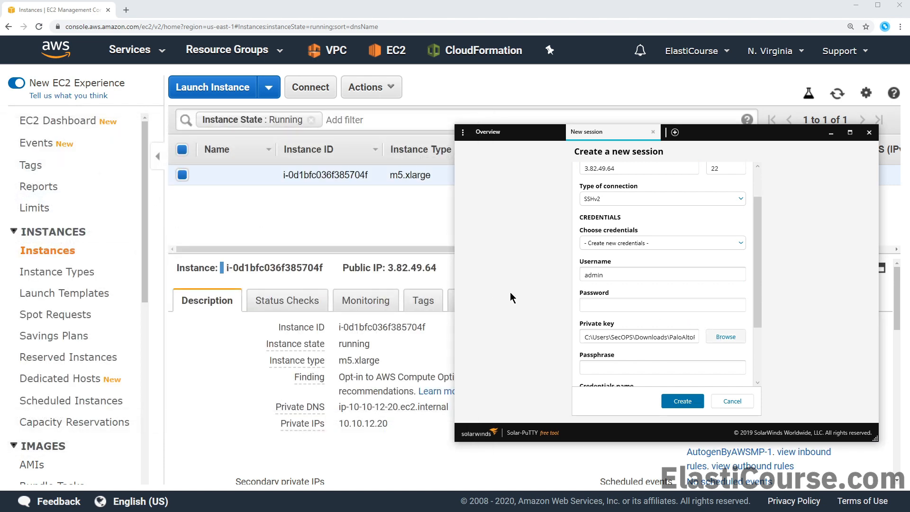
pyautogui.click(643, 368)
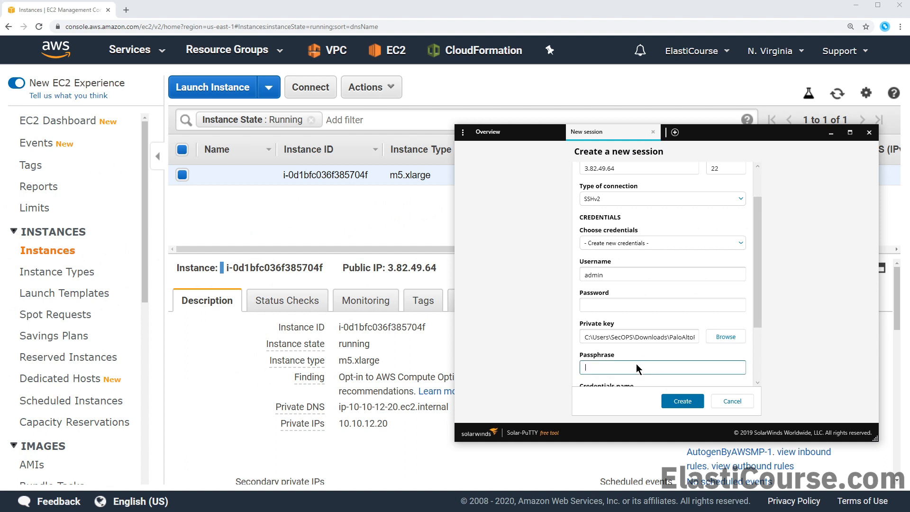
pyautogui.scroll(-3, 636, 363)
pyautogui.click(618, 330)
pyautogui.write('PaloKey')
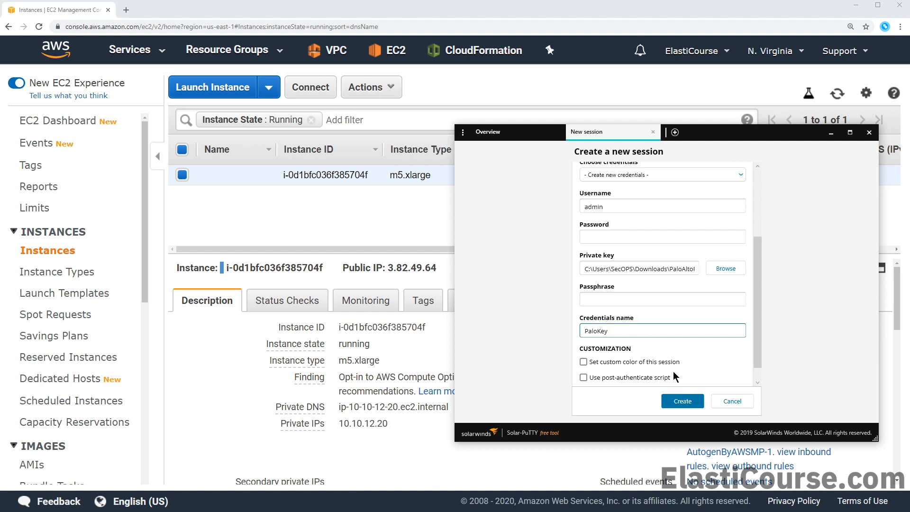
pyautogui.click(677, 401)
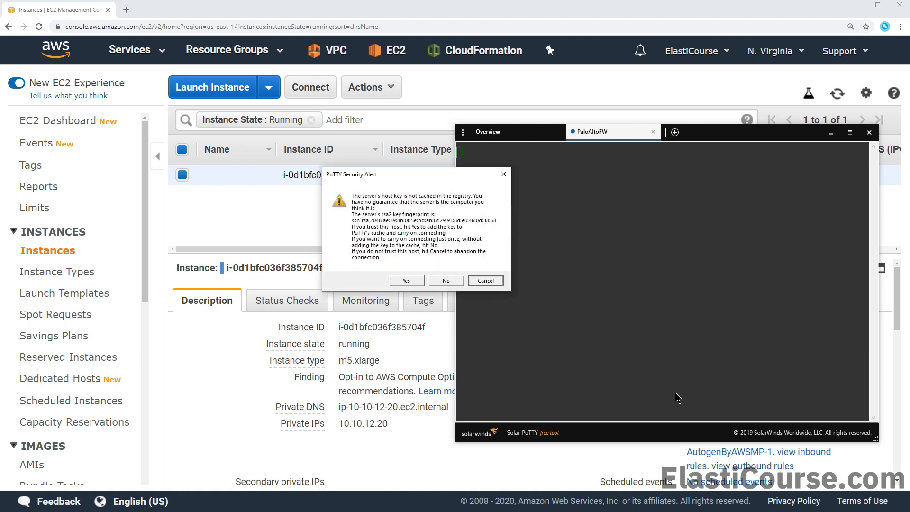
pyautogui.click(406, 280)
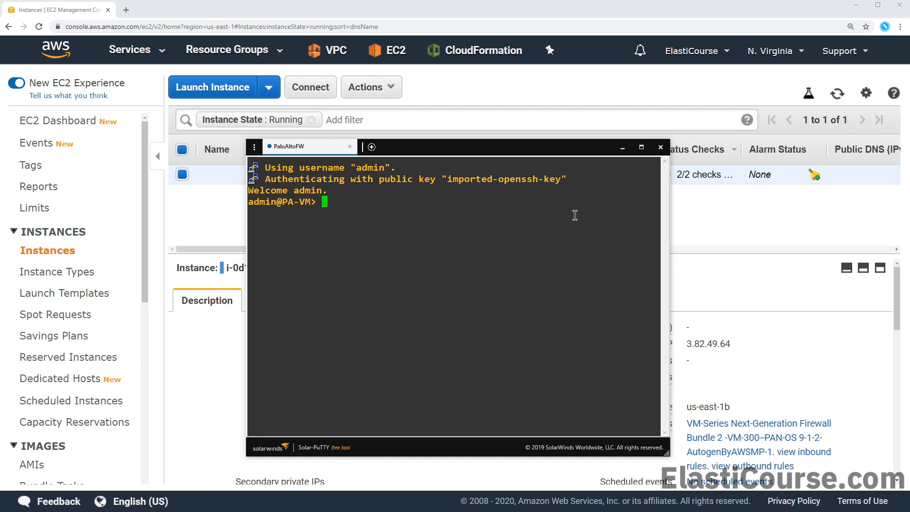
# In configure mode, set and confirm a new admin password with set mgt-config users admin password, then commit
pyautogui.write('configure')
pyautogui.press('Return')
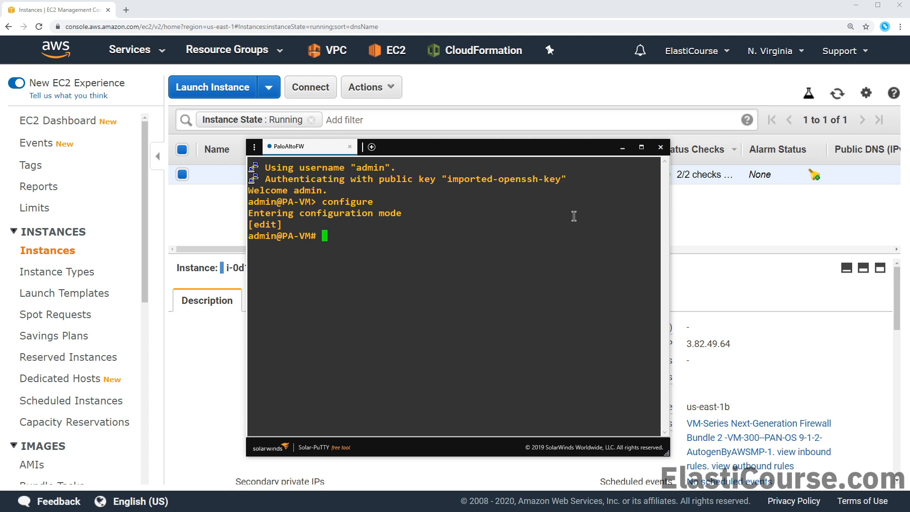
pyautogui.write('set mgt-config users')
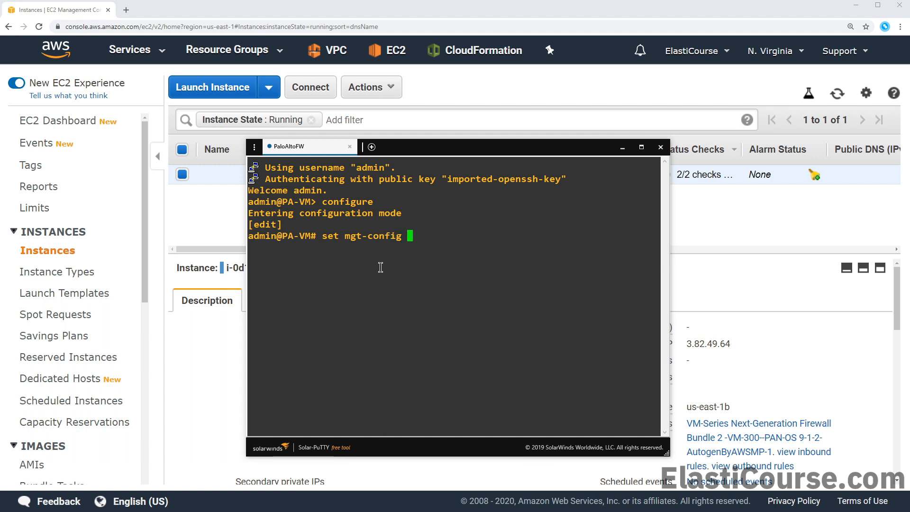
pyautogui.write(' admin p')
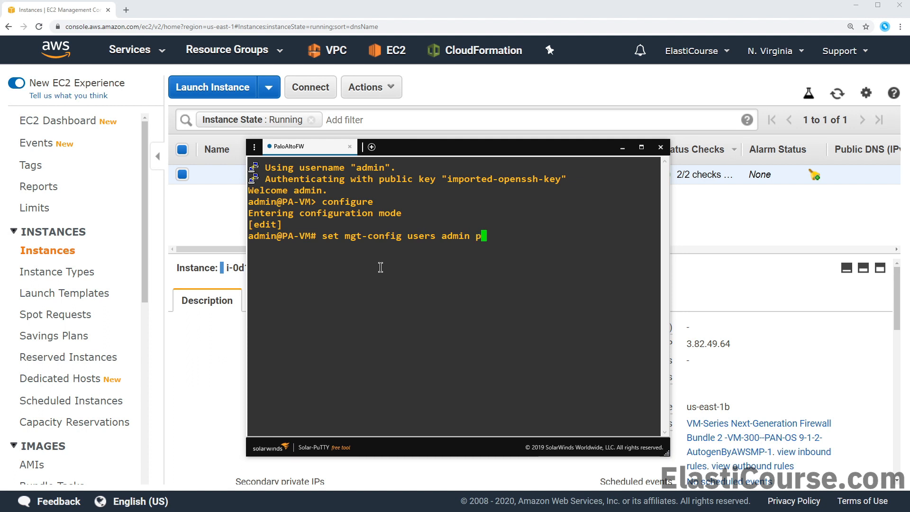
pyautogui.write('assword')
pyautogui.press('Return')
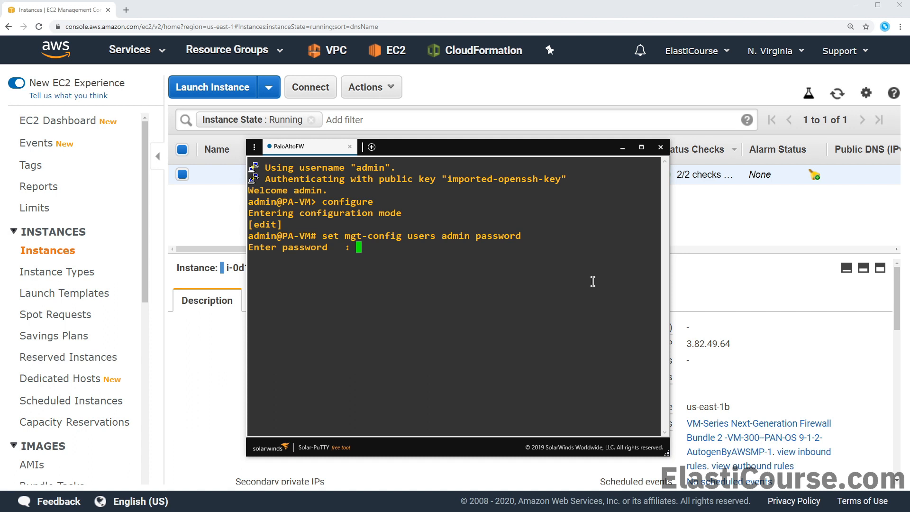
pyautogui.press('Return')
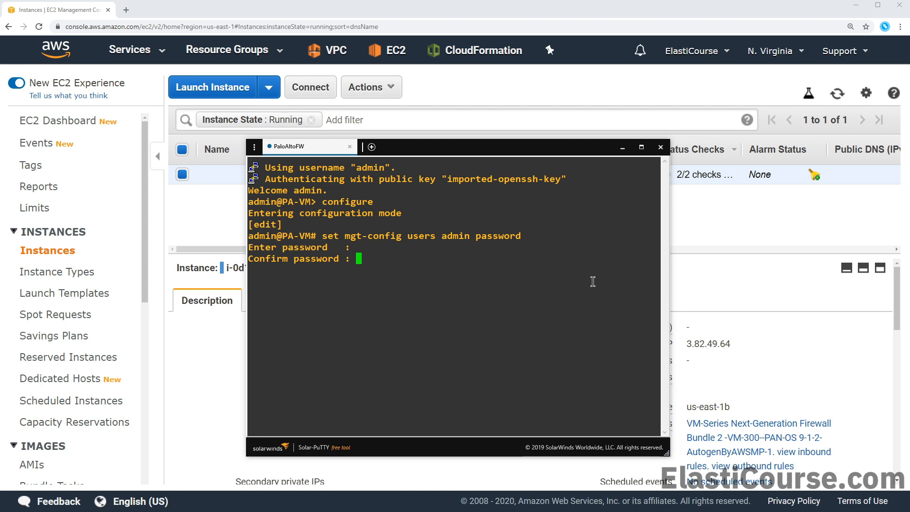
pyautogui.press('Return')
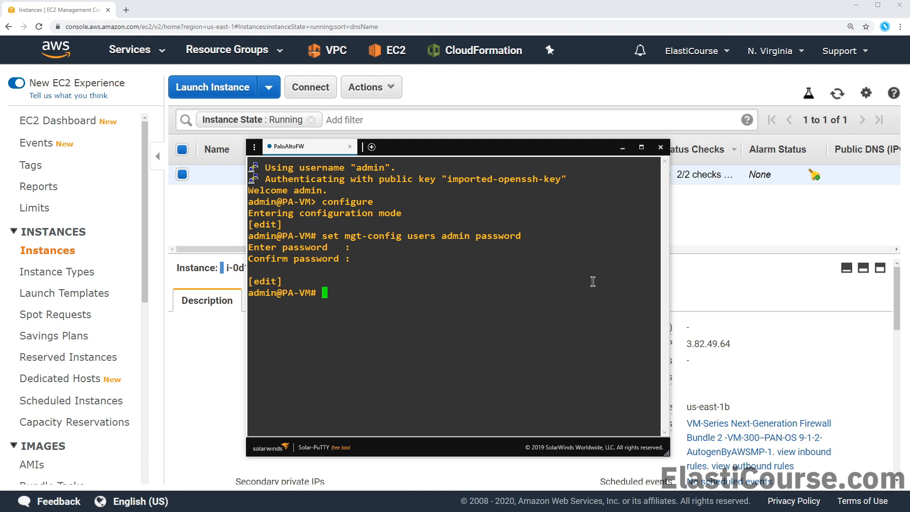
pyautogui.write('commit')
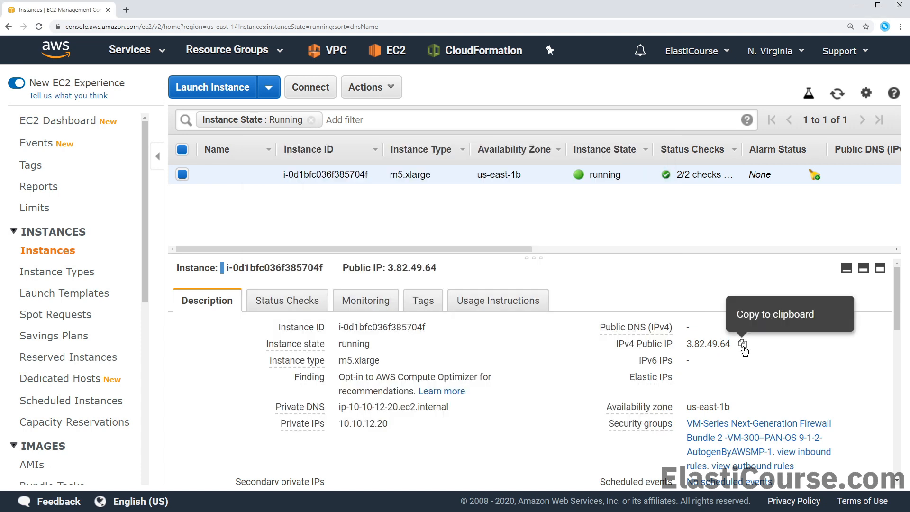
pyautogui.click(742, 344)
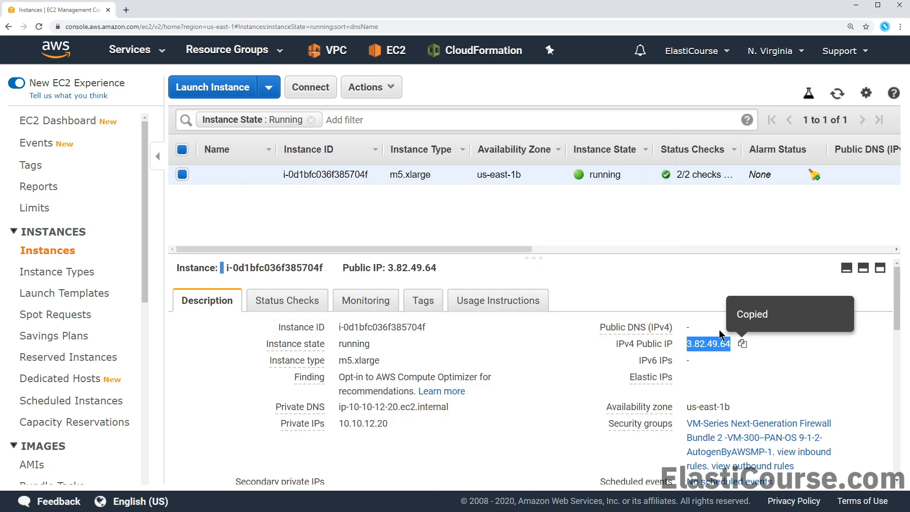
pyautogui.click(126, 10)
pyautogui.write('https://')
pyautogui.hotkey('ctrl', 'v')
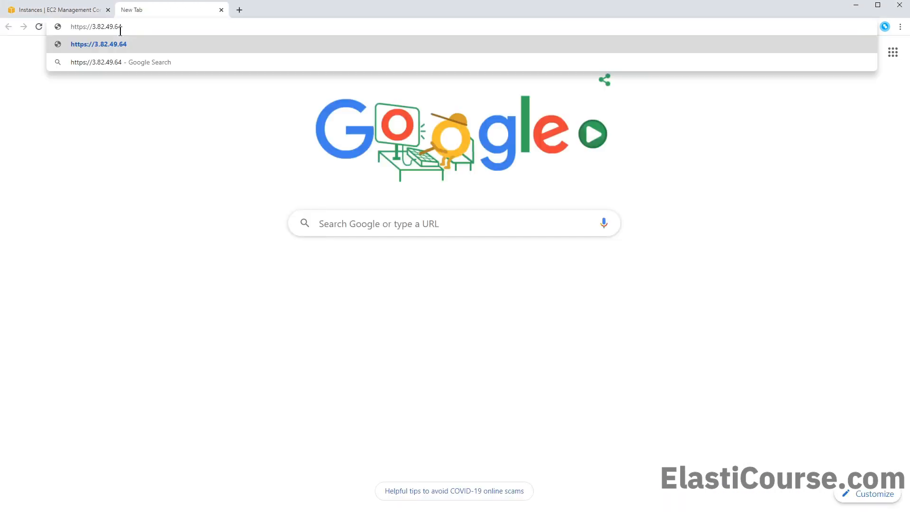
pyautogui.press('Return')
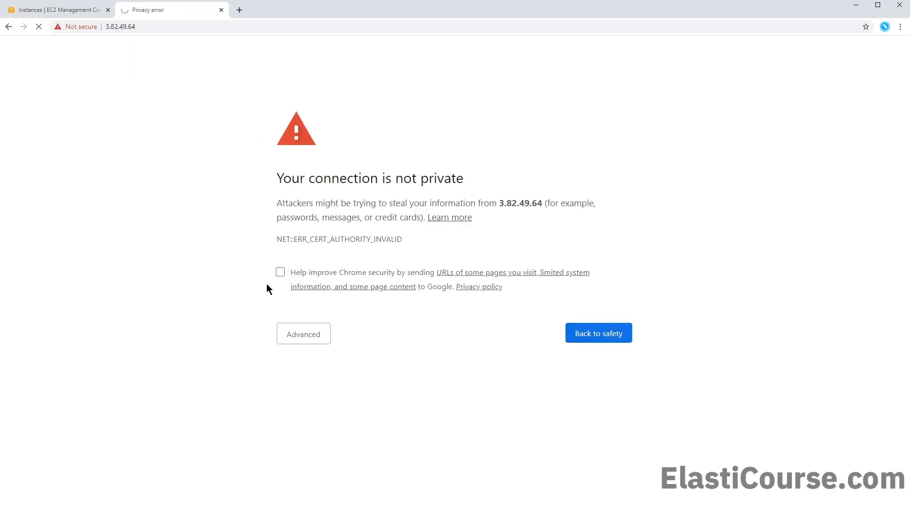
pyautogui.click(300, 332)
pyautogui.click(349, 426)
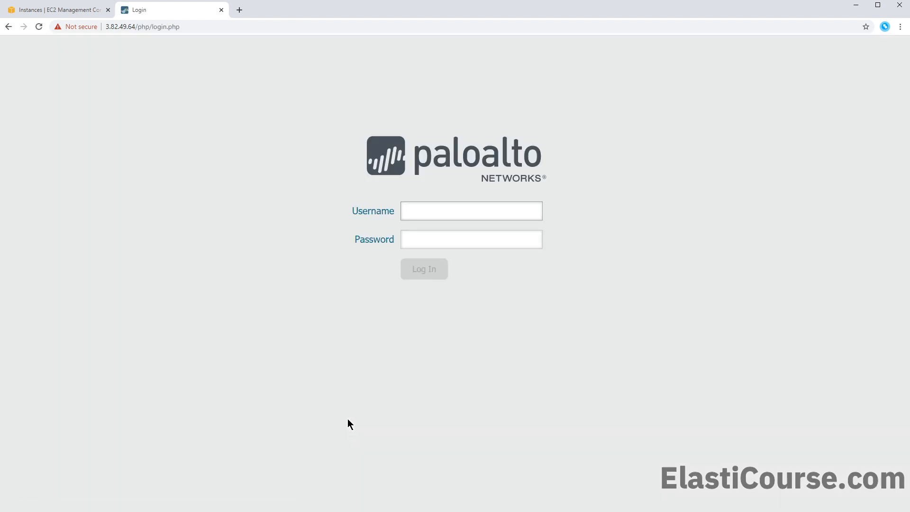
pyautogui.press('Return')
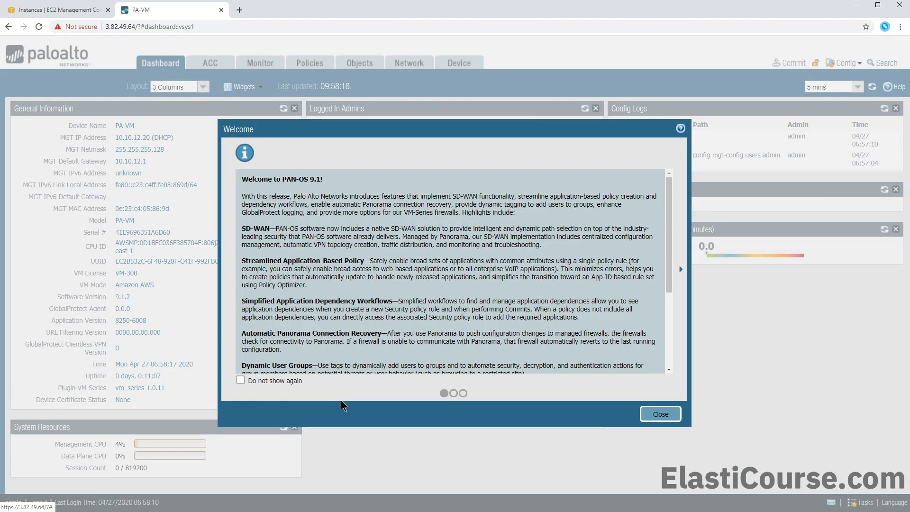
# Dismiss the welcome messages with Do not show again and highlight the dashboard's management IP
pyautogui.click(282, 379)
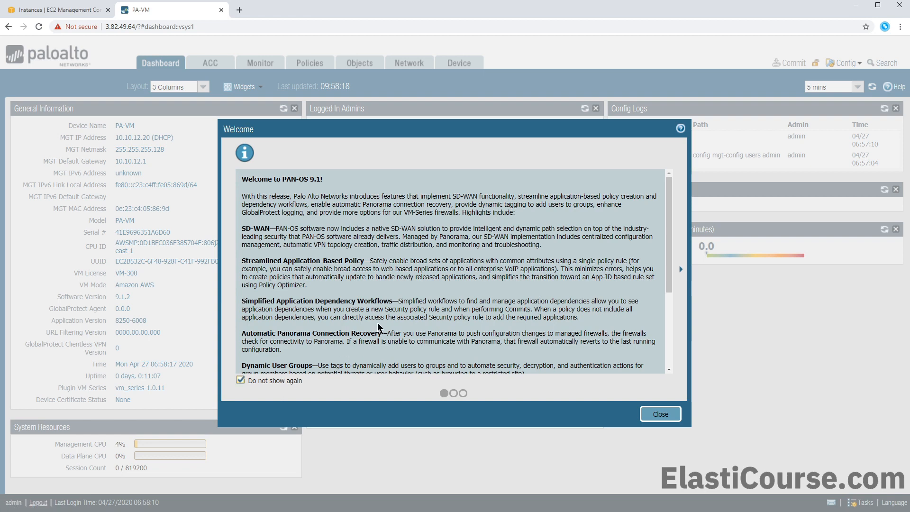
pyautogui.scroll(-3, 376, 327)
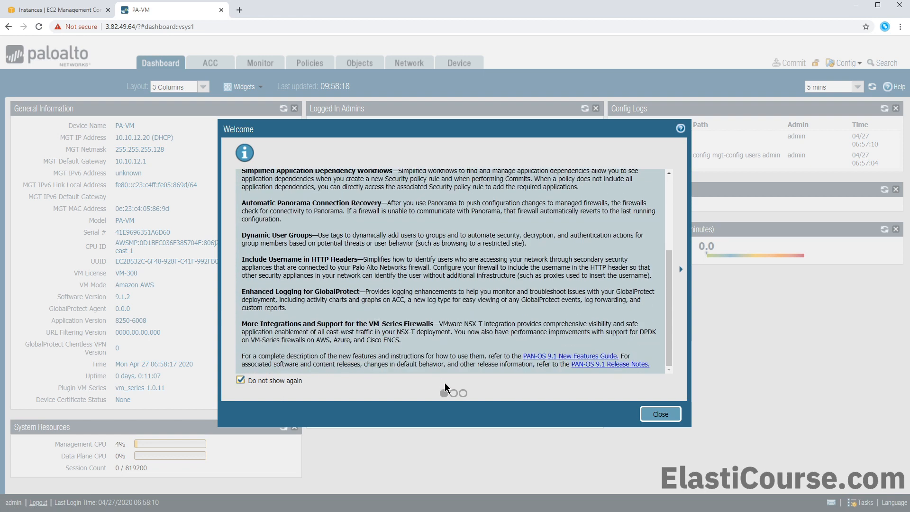
pyautogui.click(454, 393)
pyautogui.click(463, 393)
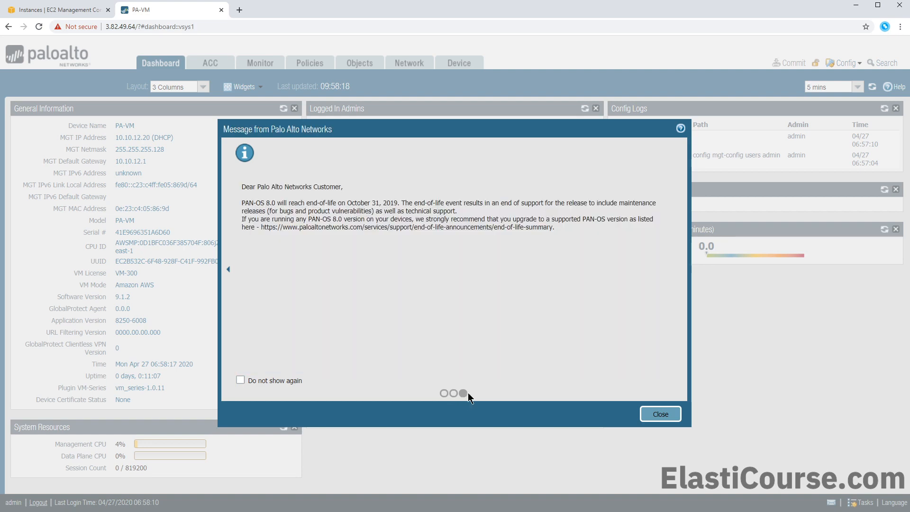
pyautogui.click(662, 413)
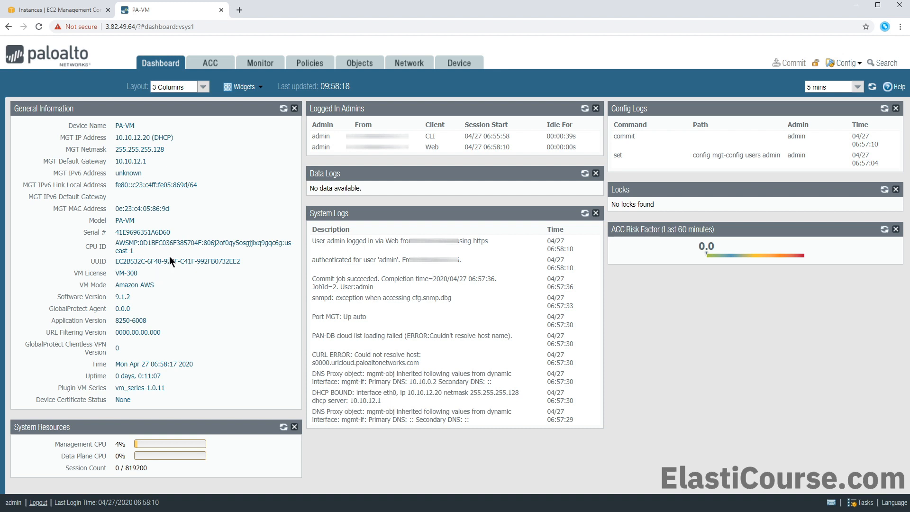
pyautogui.moveTo(116, 163); pyautogui.dragTo(147, 138)
# Back in EC2, check the firewall instance's private IP 10.10.12.20
pyautogui.click(67, 10)
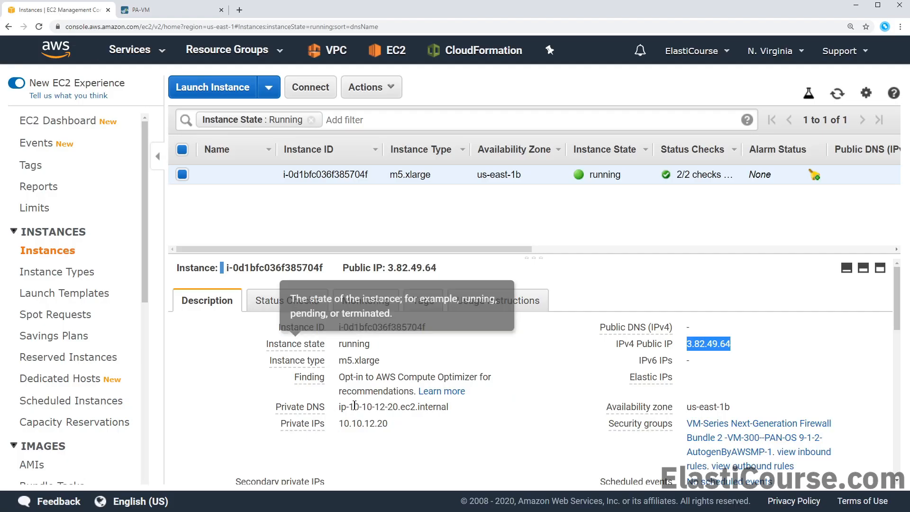
pyautogui.moveTo(340, 422); pyautogui.dragTo(387, 420)
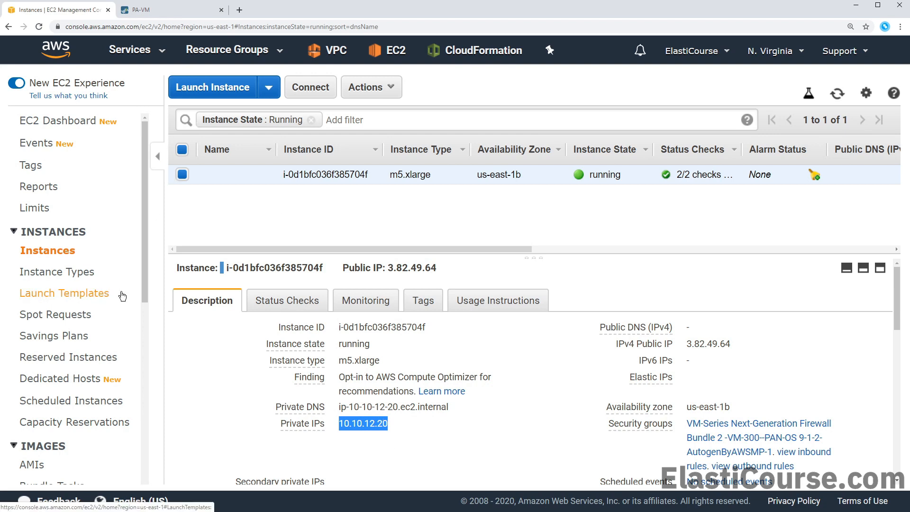
pyautogui.scroll(-4, 119, 297)
pyautogui.scroll(-3, 58, 363)
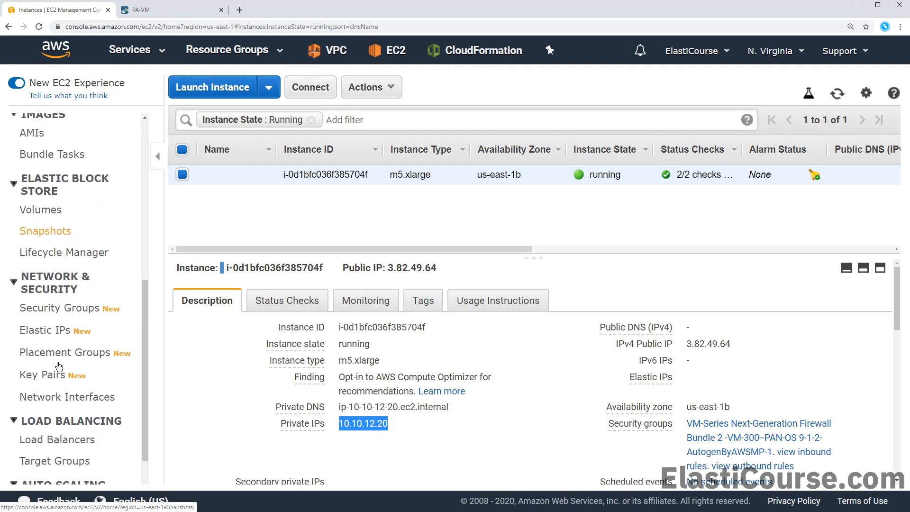
# Name the firewall's primary network interface Management-NIC in Network Interfaces
pyautogui.click(63, 395)
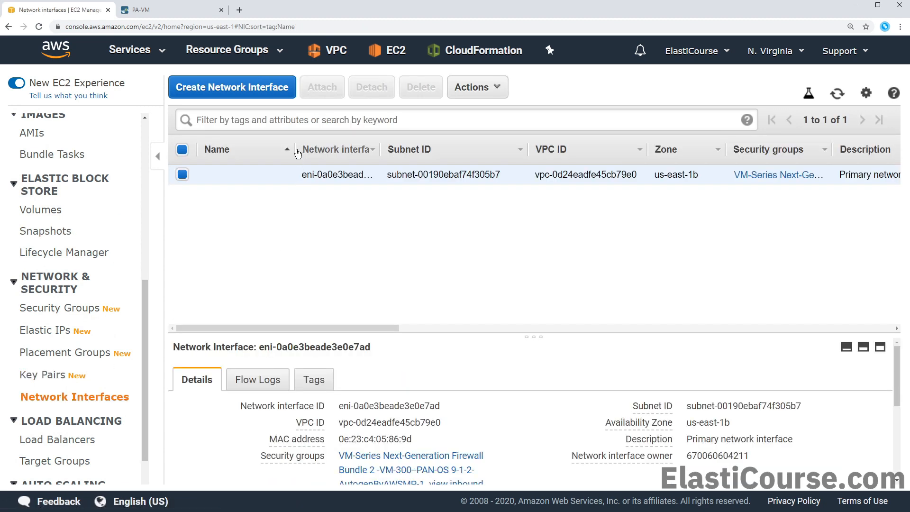
pyautogui.click(284, 175)
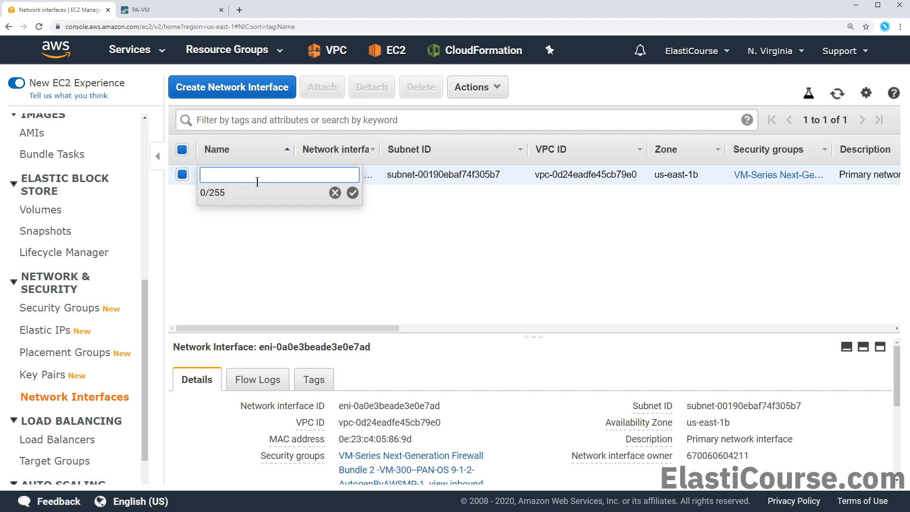
pyautogui.write('Management')
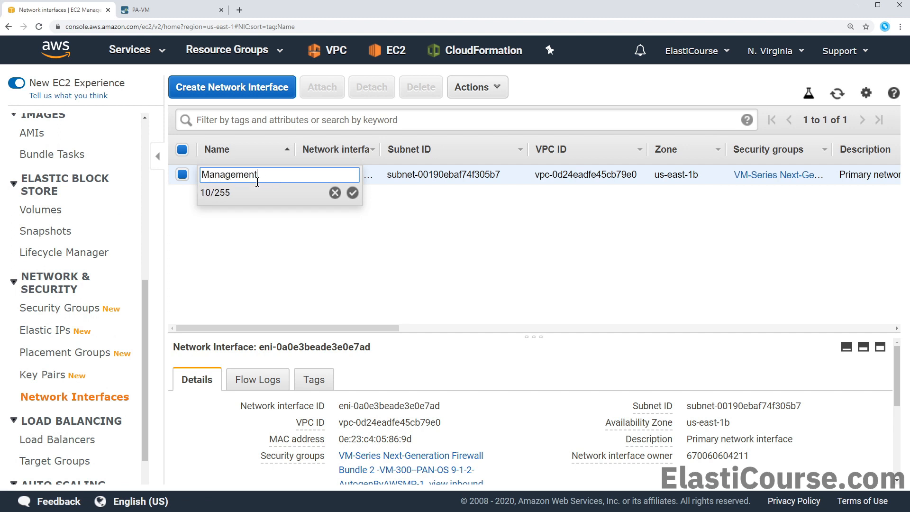
pyautogui.write('-NIC')
pyautogui.click(352, 194)
pyautogui.click(271, 94)
# Create a network interface described Public-NIC in Public-Subnet with the first VM-Series security group
pyautogui.click(259, 168)
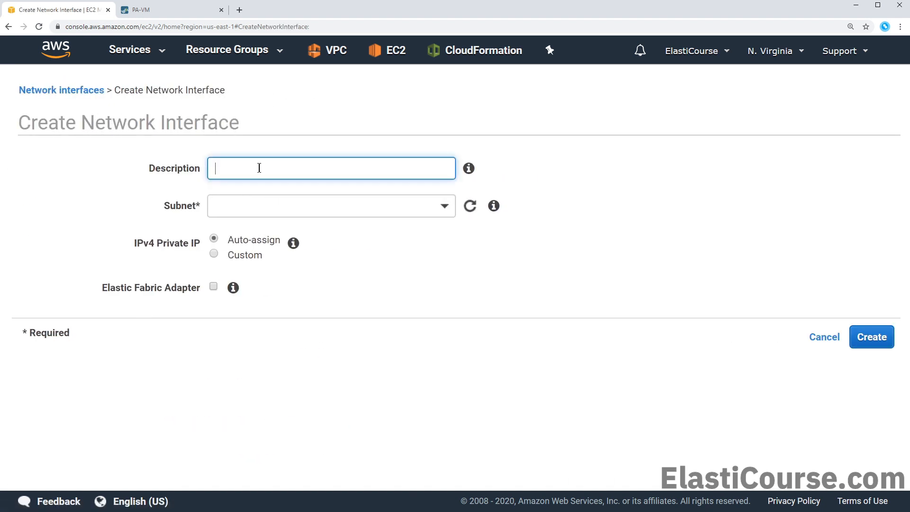
pyautogui.write('Public-NIC')
pyautogui.click(262, 207)
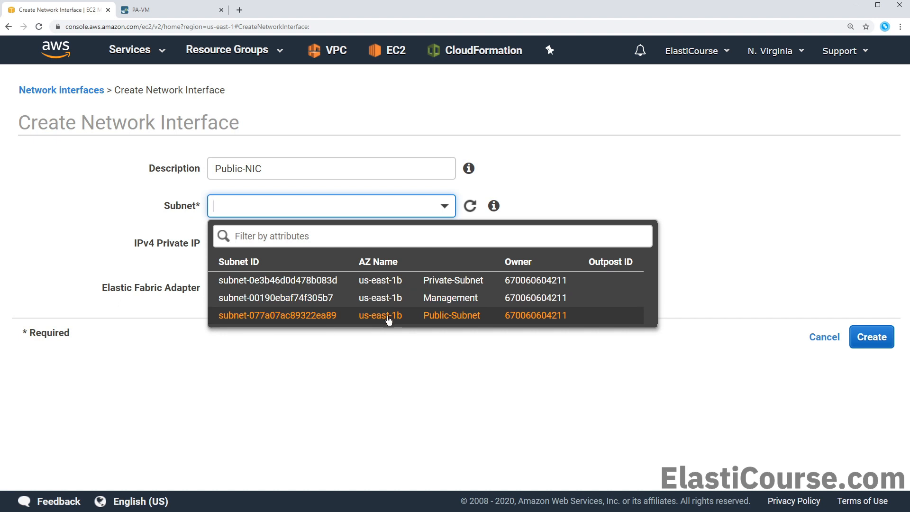
pyautogui.click(406, 317)
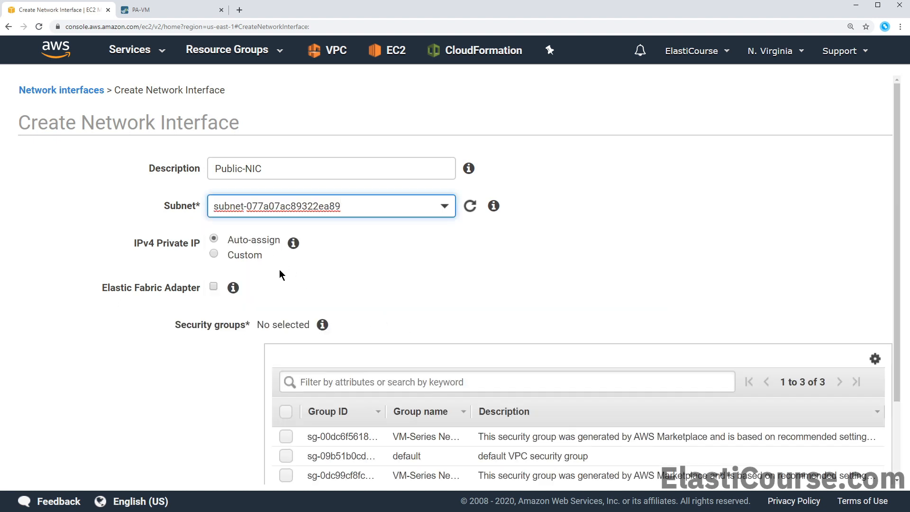
pyautogui.scroll(-1, 279, 266)
pyautogui.scroll(-1, 279, 271)
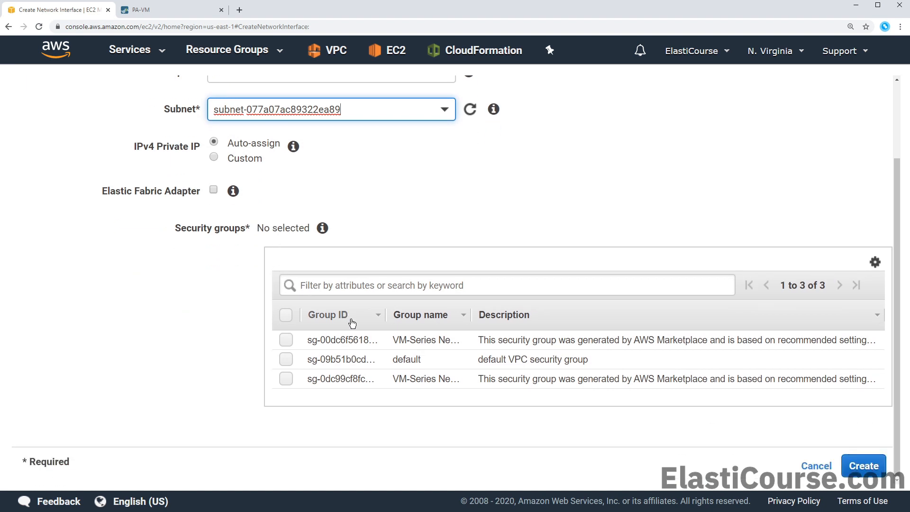
pyautogui.click(286, 340)
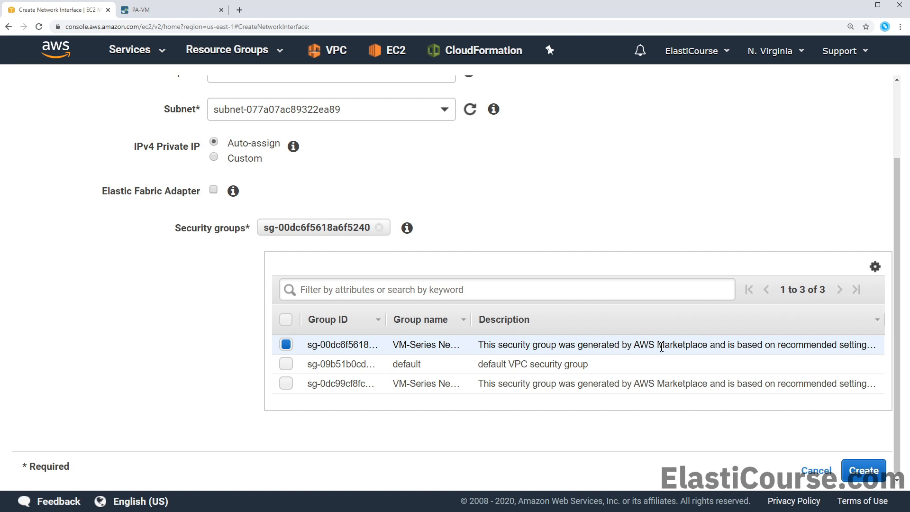
pyautogui.click(870, 471)
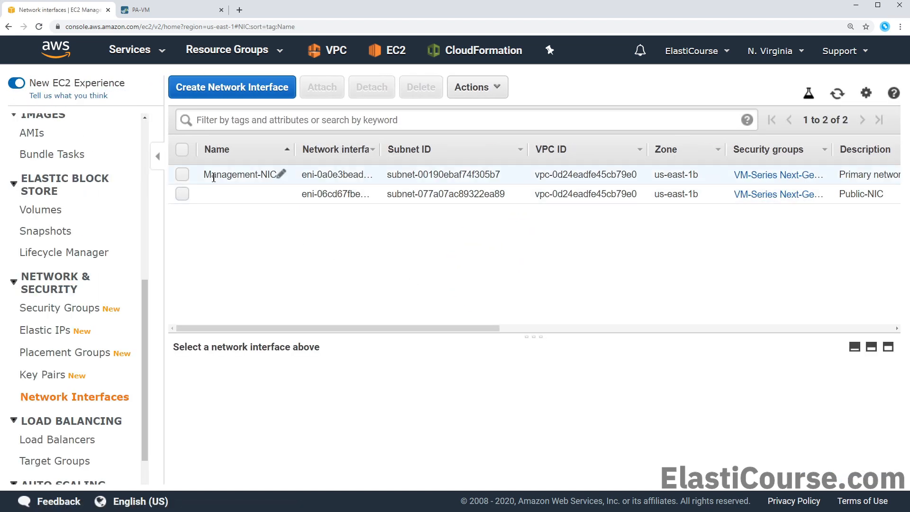
# Name the new interface Public-NIC and begin attaching it to an instance
pyautogui.click(254, 195)
pyautogui.write('Public-NIC')
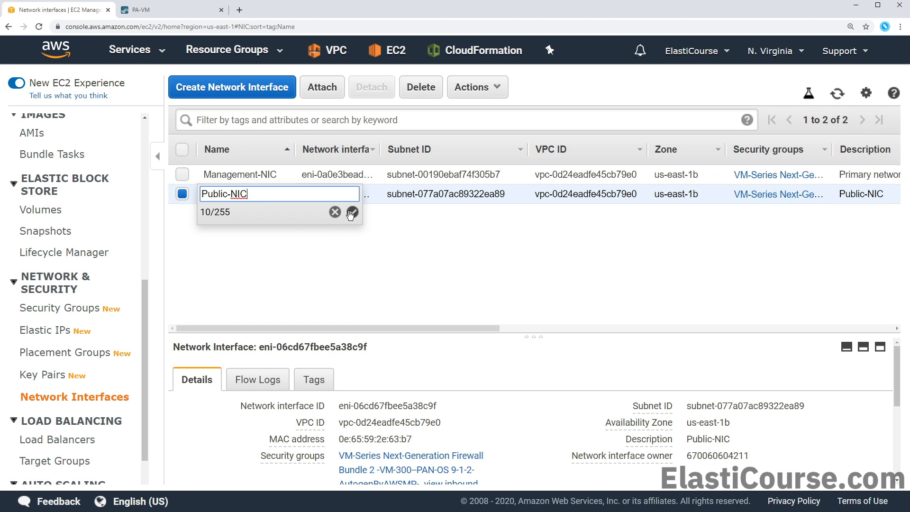
pyautogui.click(351, 211)
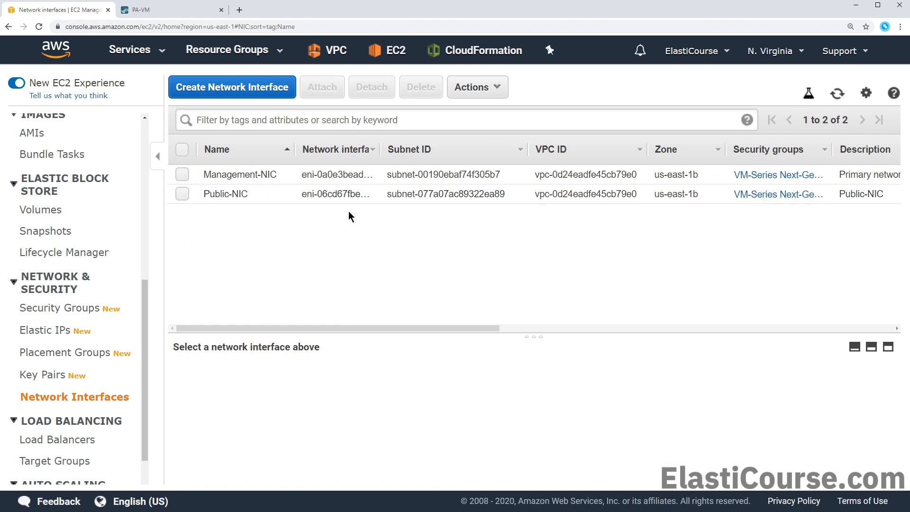
pyautogui.click(321, 199)
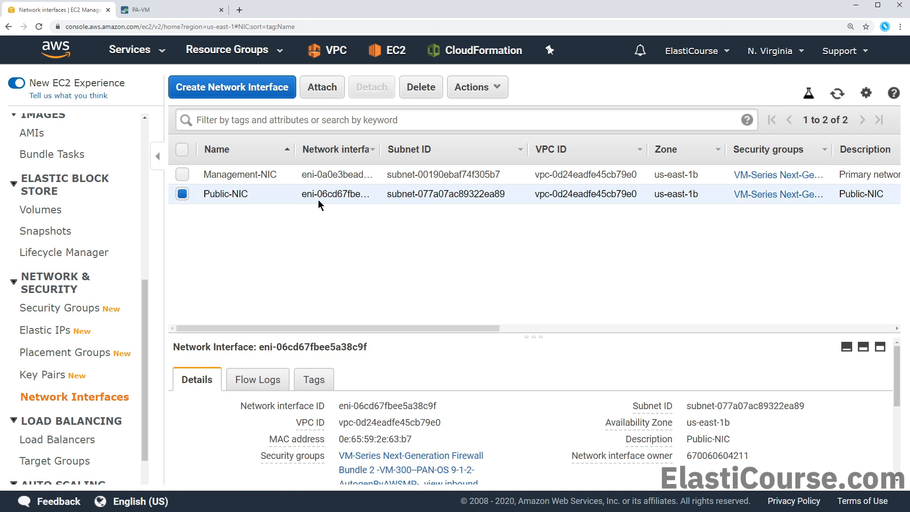
pyautogui.click(326, 89)
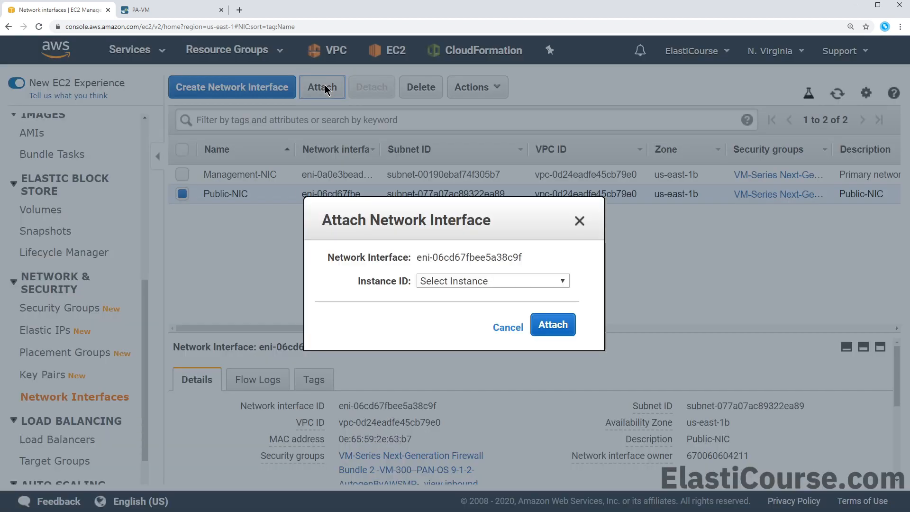
# Attach Public-NIC to the running firewall instance i-0d1bfc036f385704f
pyautogui.click(451, 282)
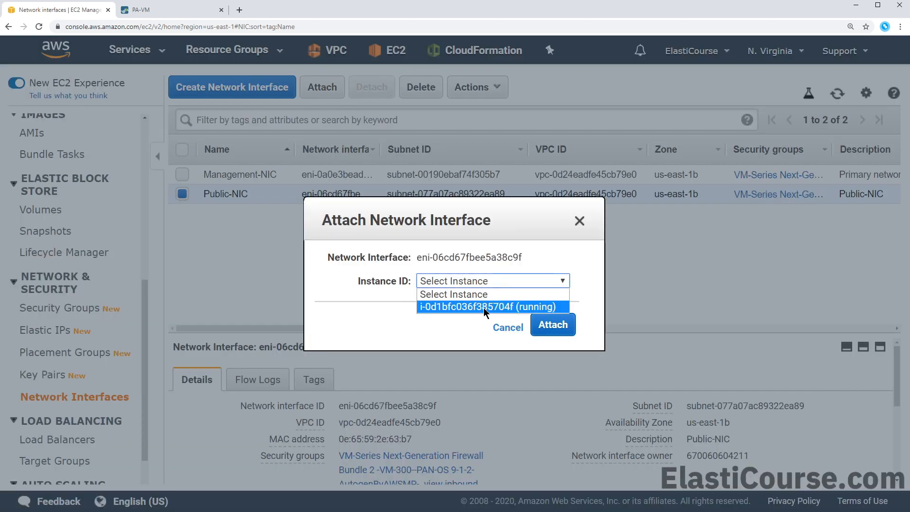
pyautogui.click(483, 307)
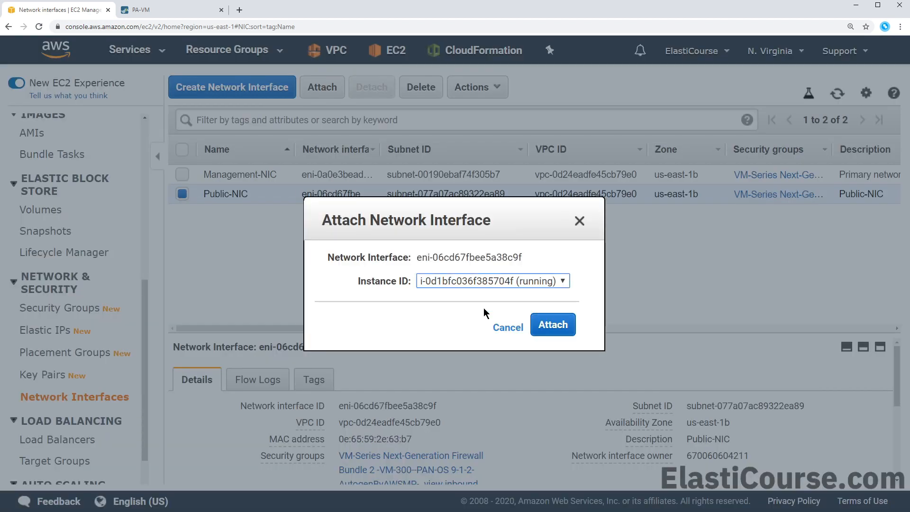
pyautogui.click(546, 326)
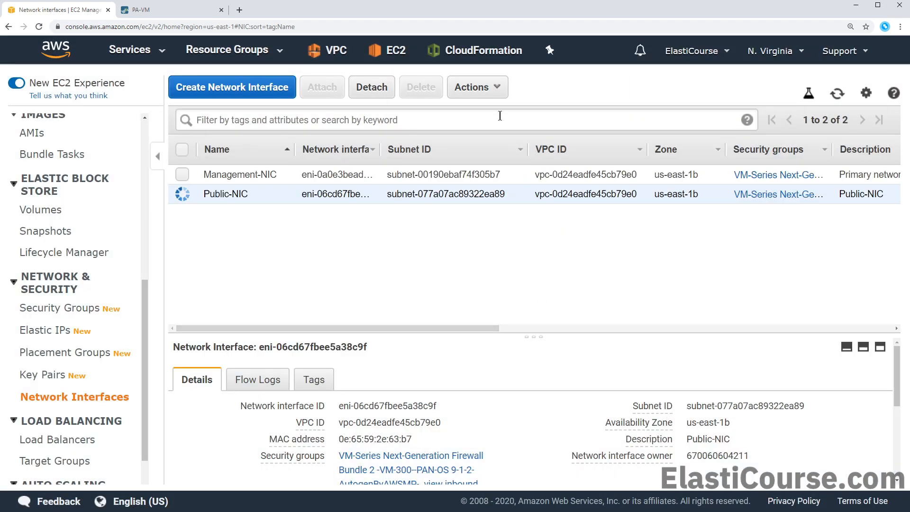
pyautogui.click(488, 88)
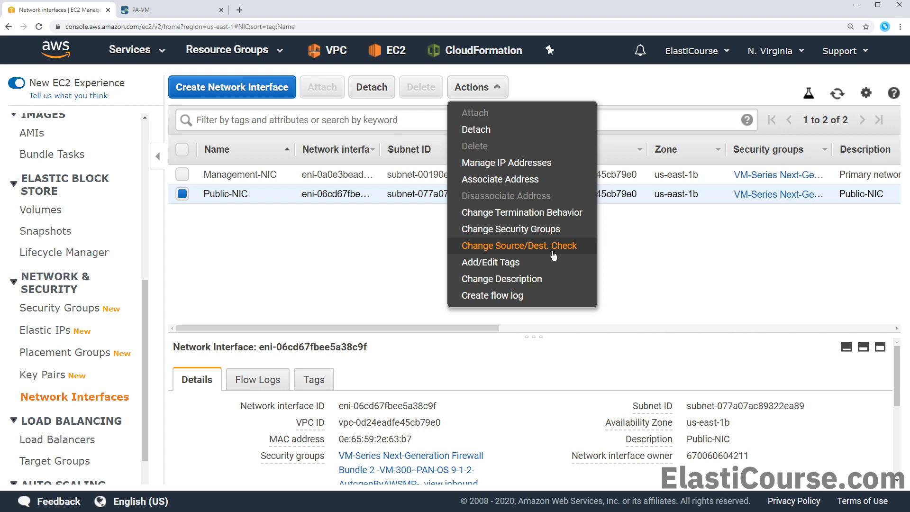
# Set Public-NIC's source/destination check to Disabled and save it
pyautogui.click(554, 255)
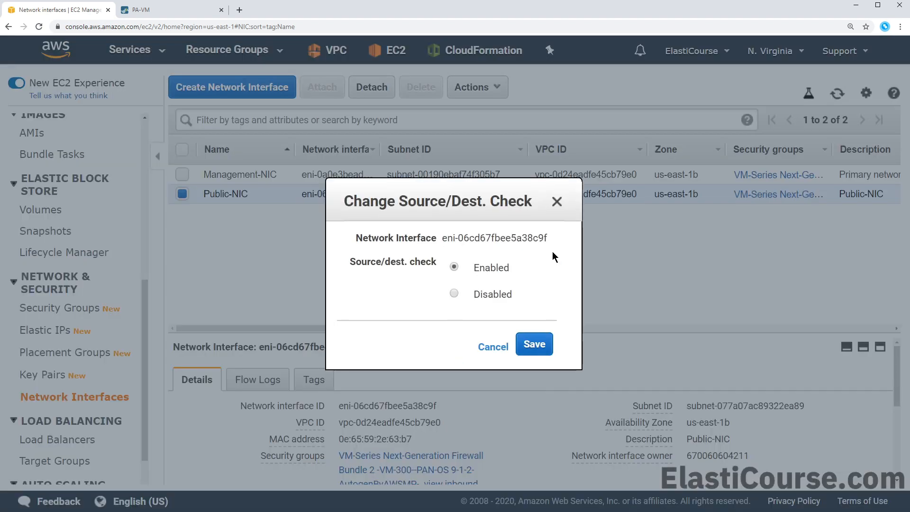
pyautogui.click(494, 294)
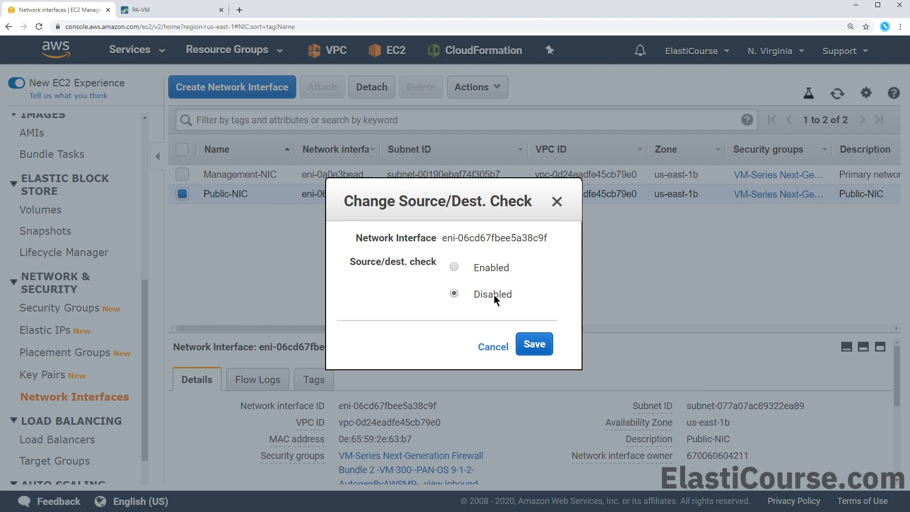
pyautogui.click(535, 345)
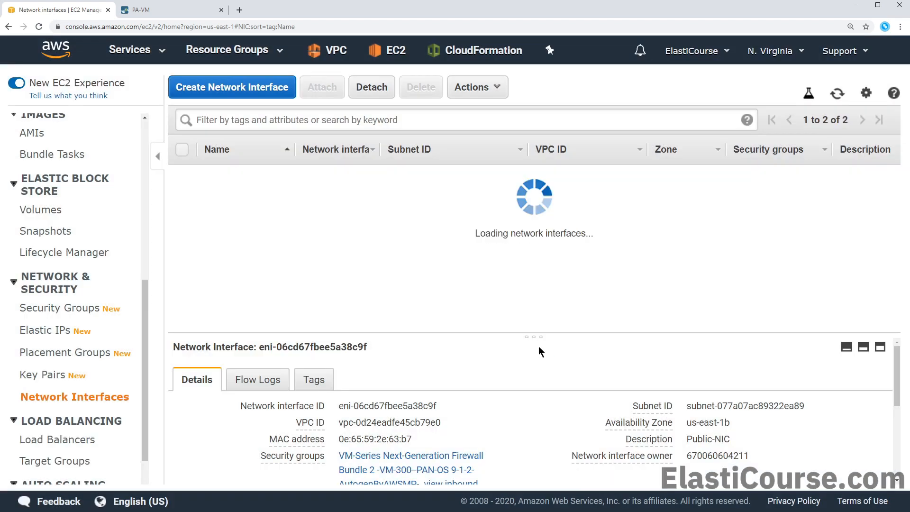
# Create a network interface described Private-NIC in Private-Subnet with the first VM-Series security group
pyautogui.click(271, 94)
pyautogui.click(292, 169)
pyautogui.write('Private-NIC')
pyautogui.press('Tab')
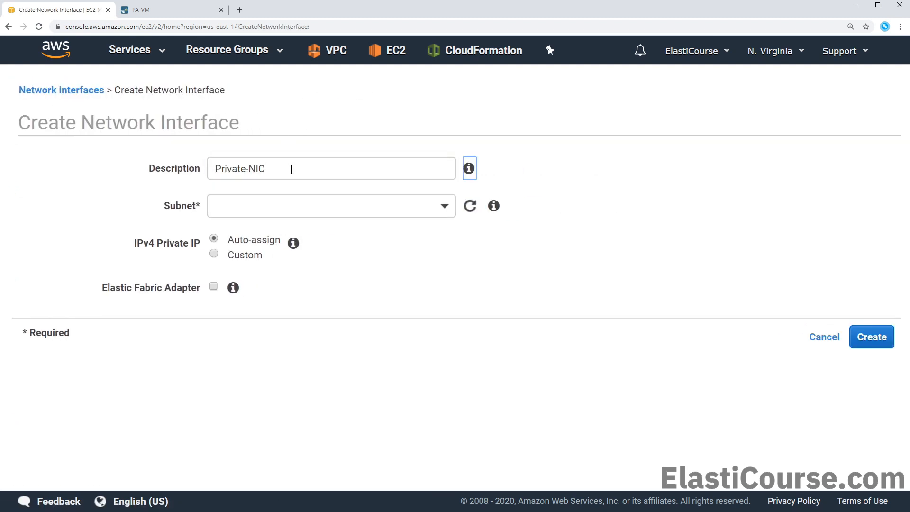
pyautogui.press('Tab')
pyautogui.click(316, 204)
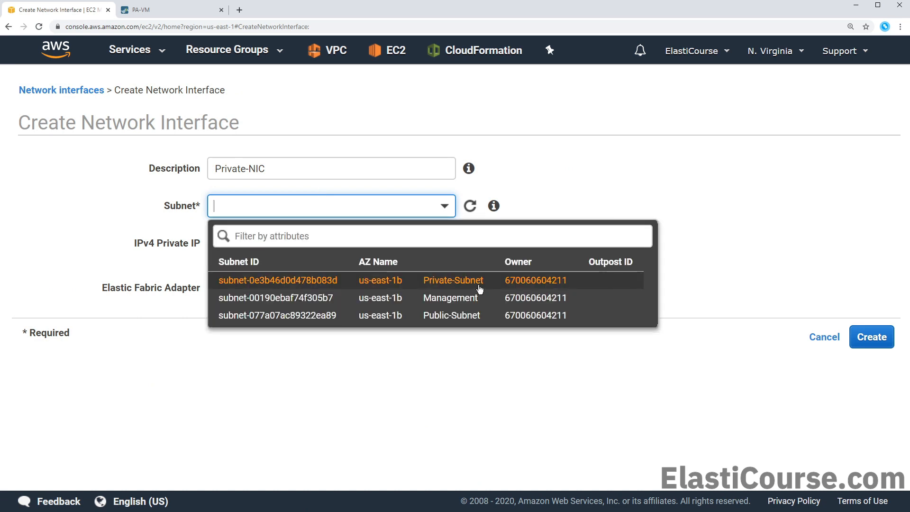
pyautogui.click(480, 289)
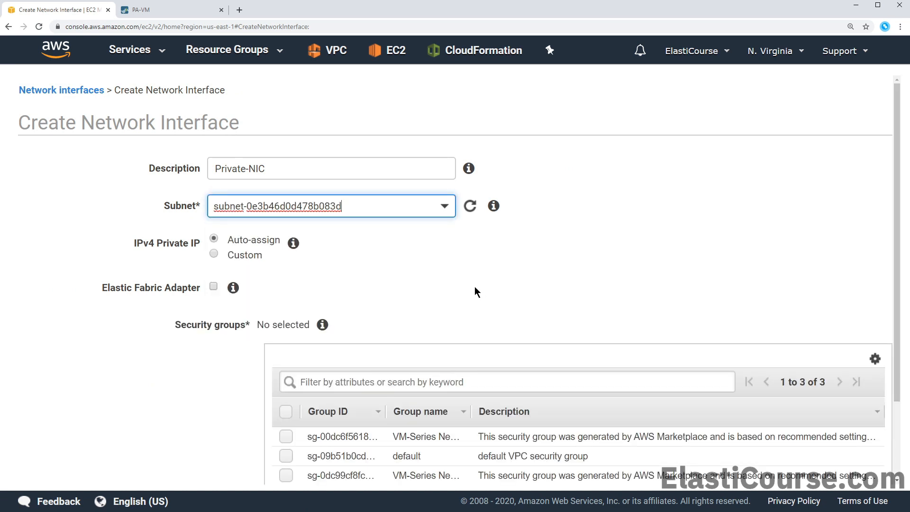
pyautogui.scroll(-2, 474, 289)
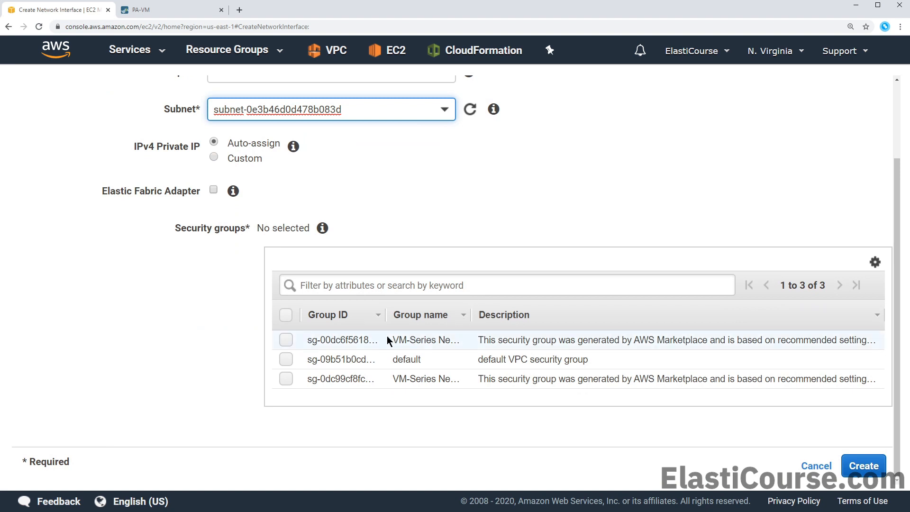
pyautogui.click(291, 341)
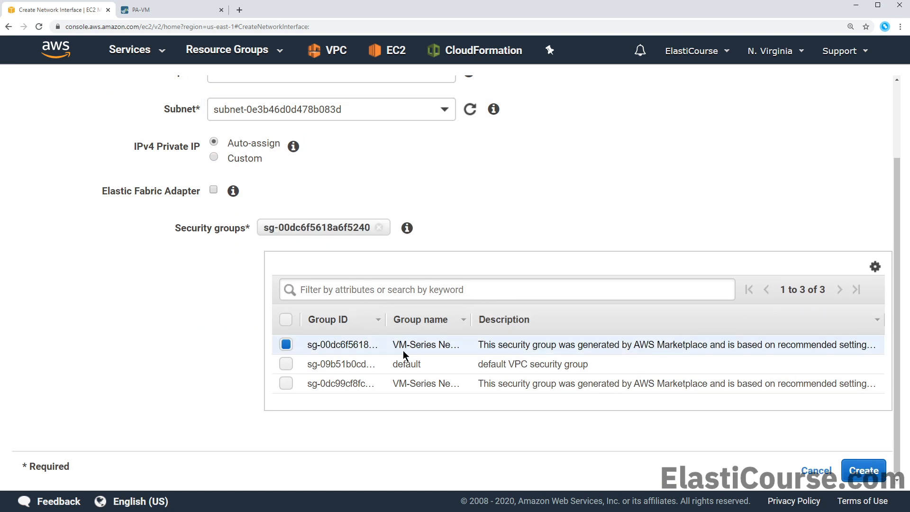
pyautogui.click(851, 471)
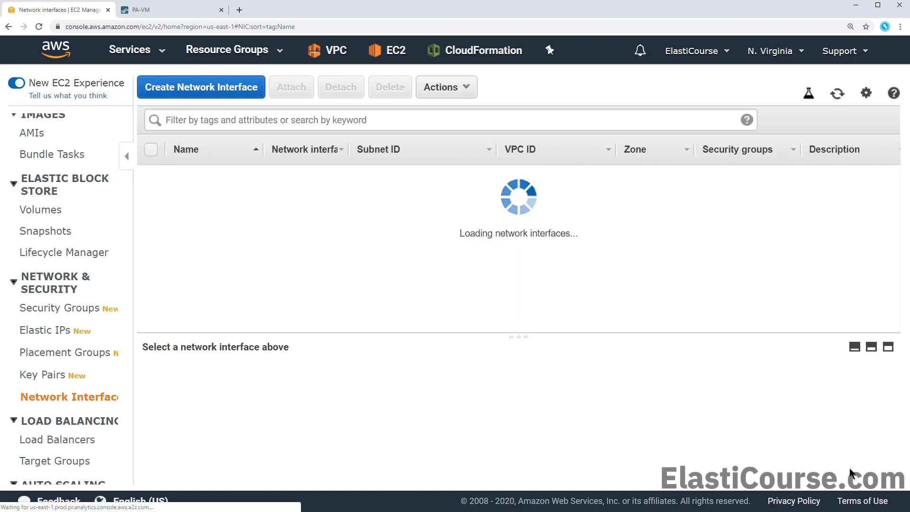
# Set the new interface's Name to Private-NIC
pyautogui.click(284, 213)
pyautogui.write('Private-NIC')
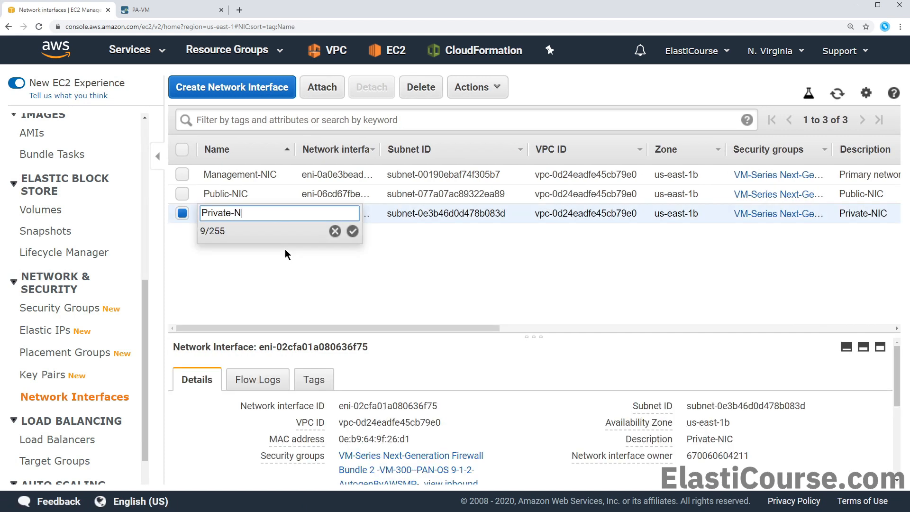
pyautogui.click(353, 232)
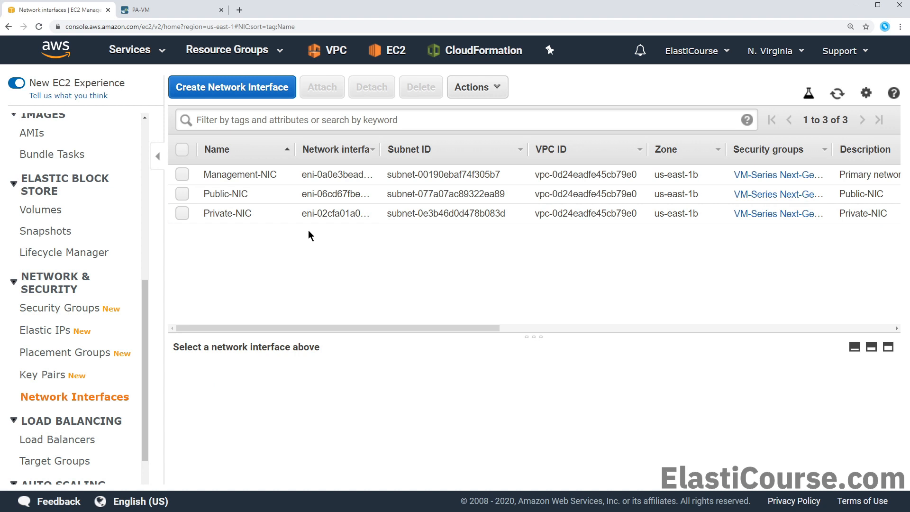
# Disable the source/destination check on Private-NIC and save
pyautogui.click(251, 212)
pyautogui.moveTo(385, 435)
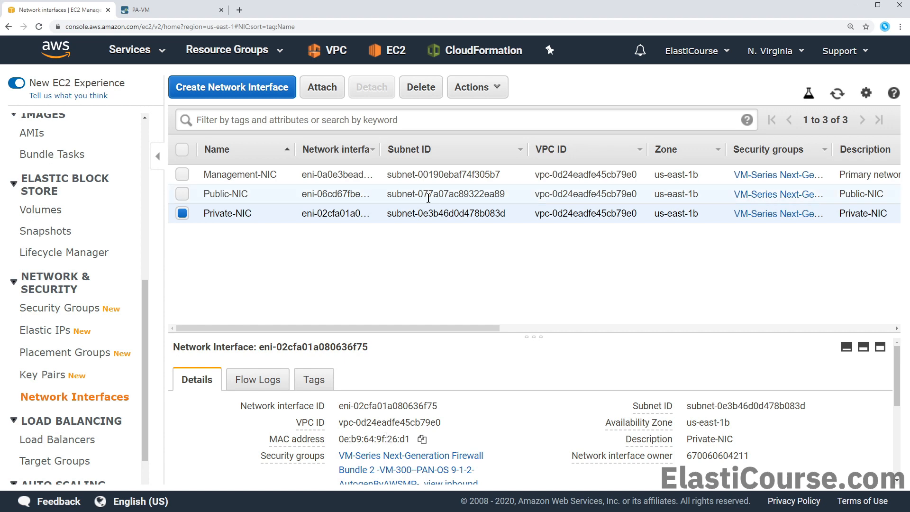
pyautogui.click(463, 94)
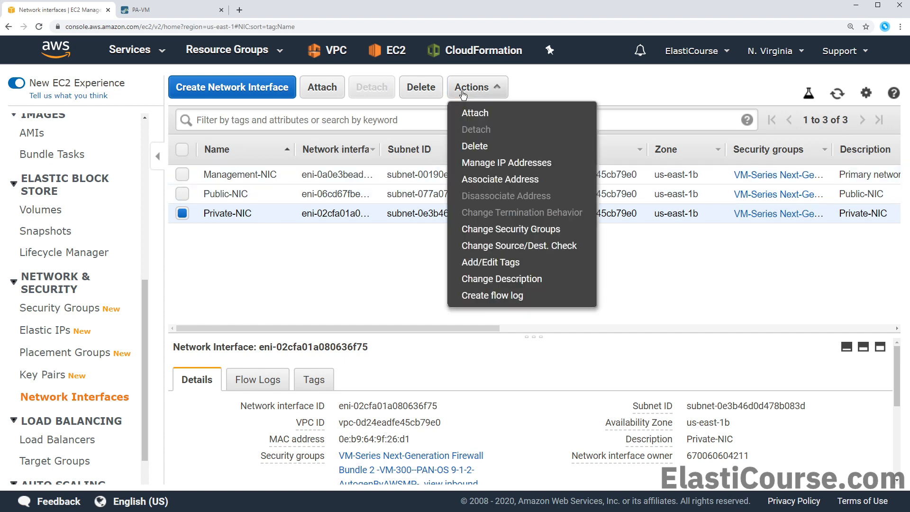
pyautogui.click(531, 246)
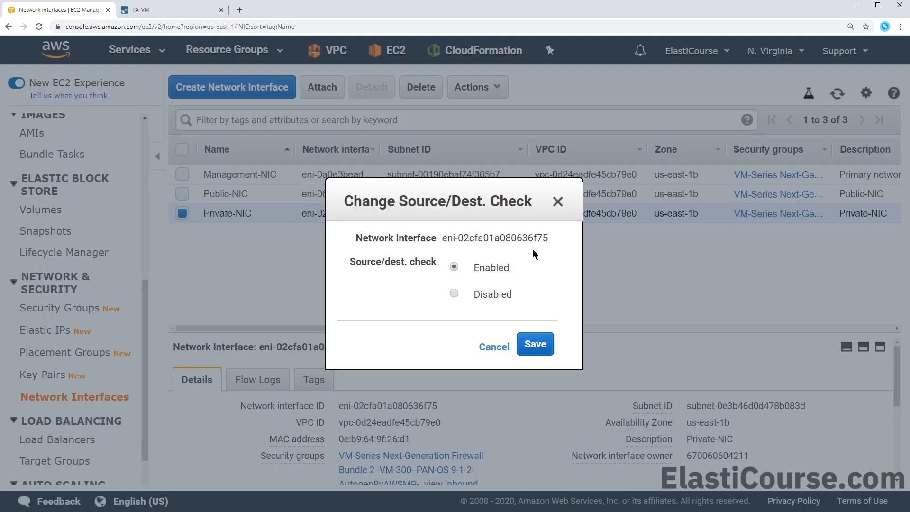
pyautogui.click(494, 293)
pyautogui.click(535, 345)
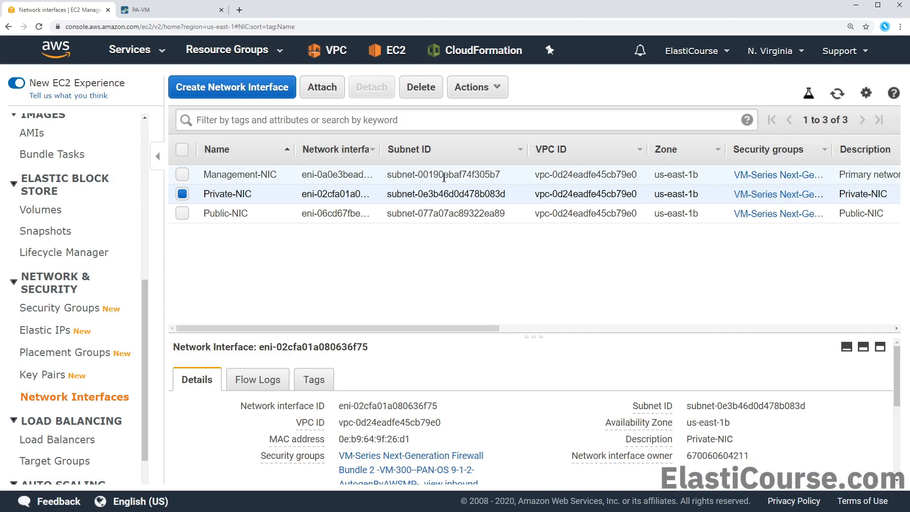
# Attach Private-NIC to the running firewall instance
pyautogui.click(331, 91)
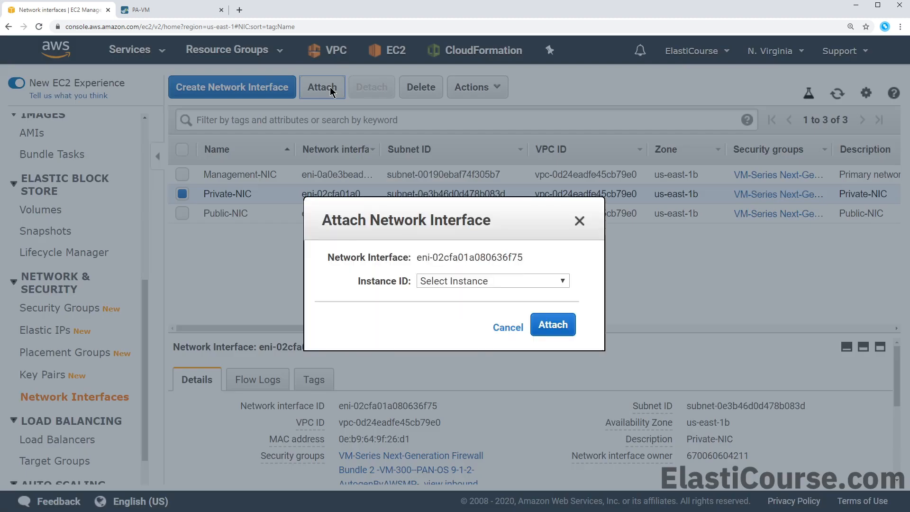
pyautogui.click(465, 282)
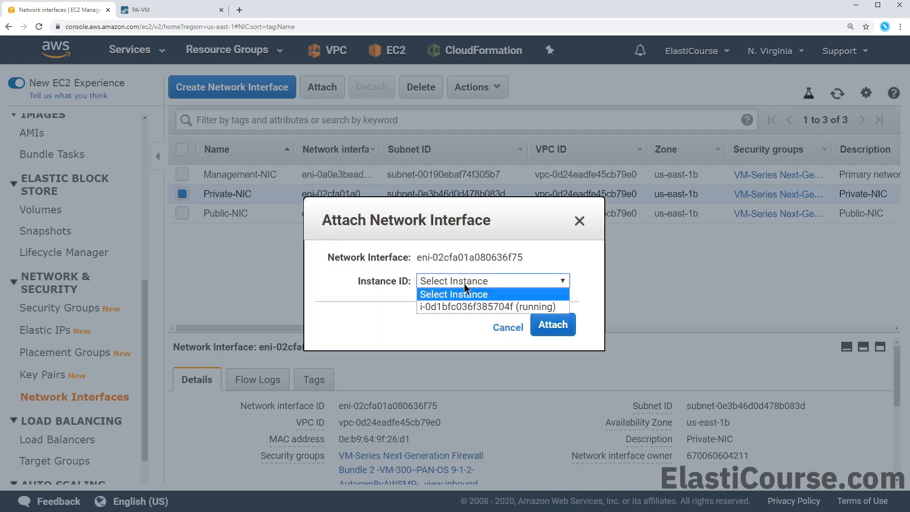
pyautogui.click(474, 308)
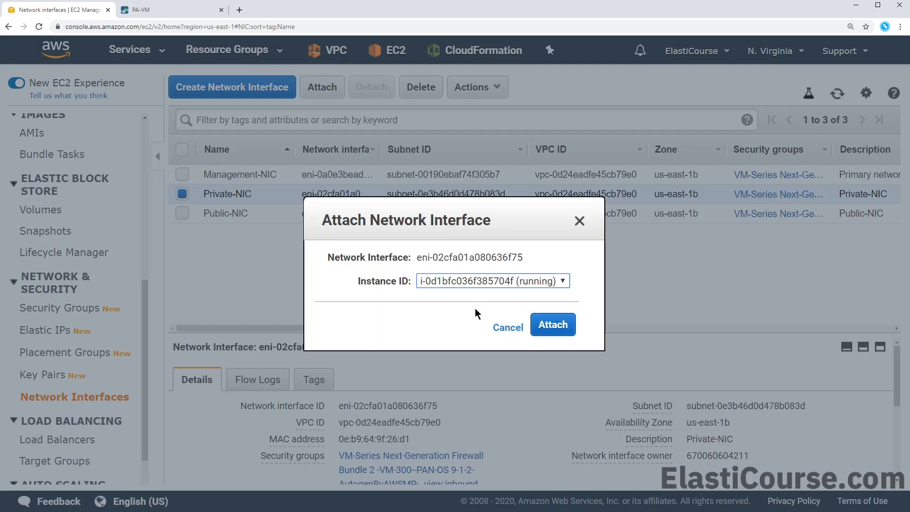
pyautogui.click(567, 330)
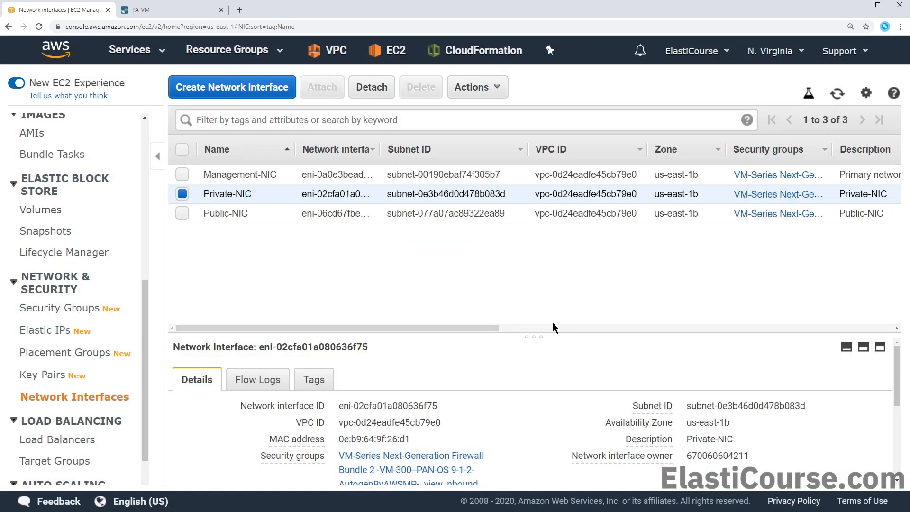
# In the PA-VM web interface, open ethernet1/1 from the Ethernet interfaces list
pyautogui.click(177, 14)
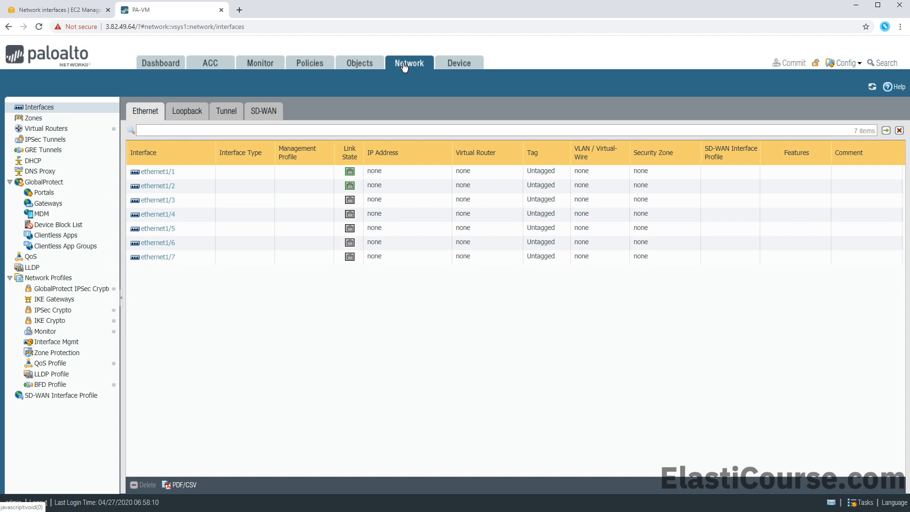
pyautogui.moveTo(351, 178)
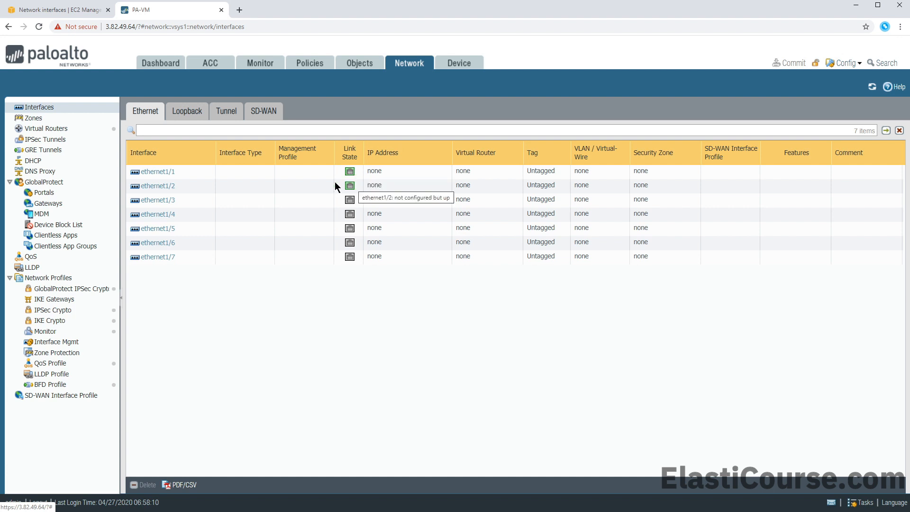
pyautogui.click(153, 172)
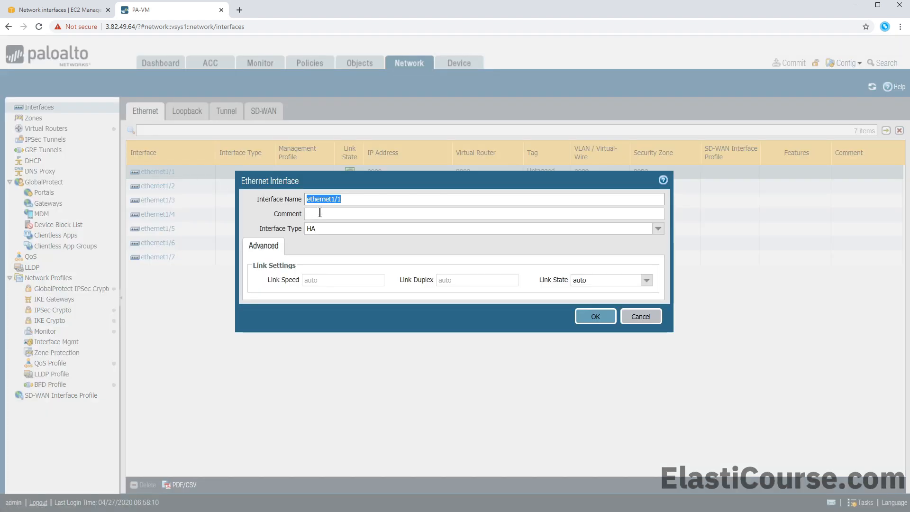
# Make ethernet1/1 a Layer3 interface commented 'Public' that gets IPv4 via DHCP Client
pyautogui.click(657, 228)
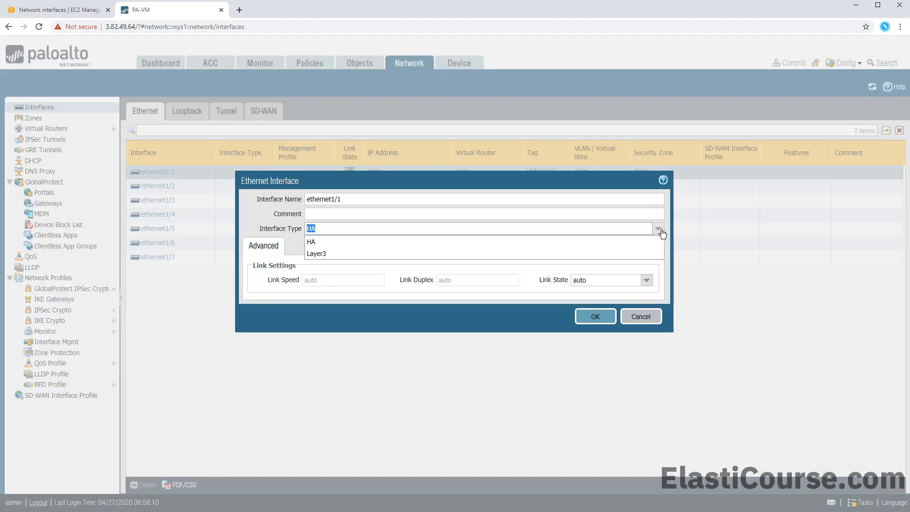
pyautogui.click(373, 254)
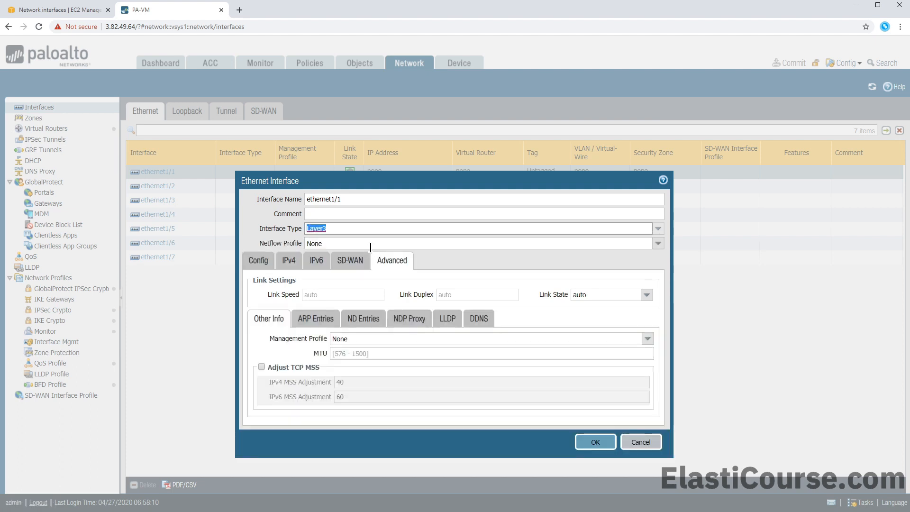
pyautogui.click(321, 213)
pyautogui.write('Public')
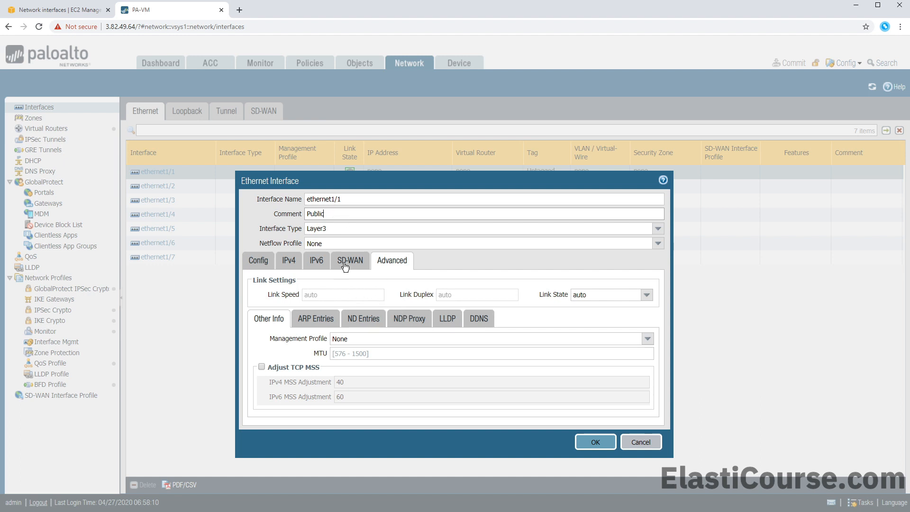
pyautogui.click(288, 263)
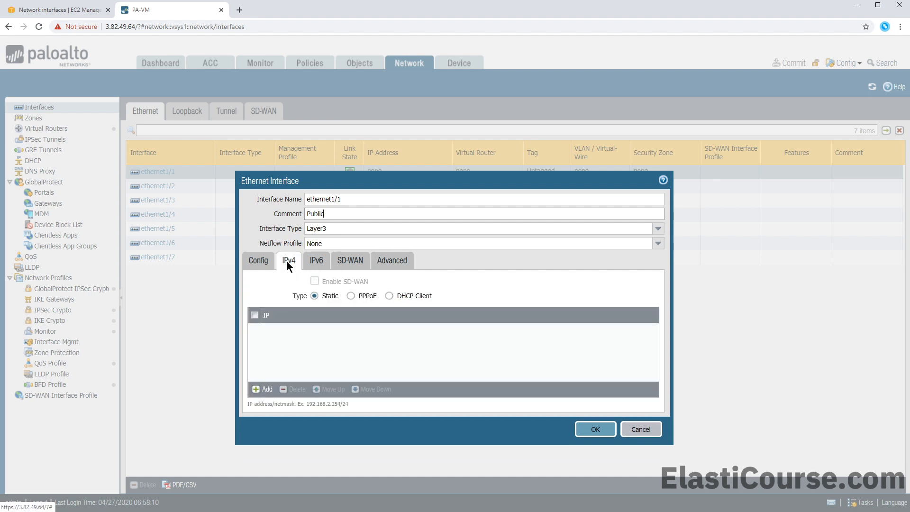
pyautogui.click(417, 296)
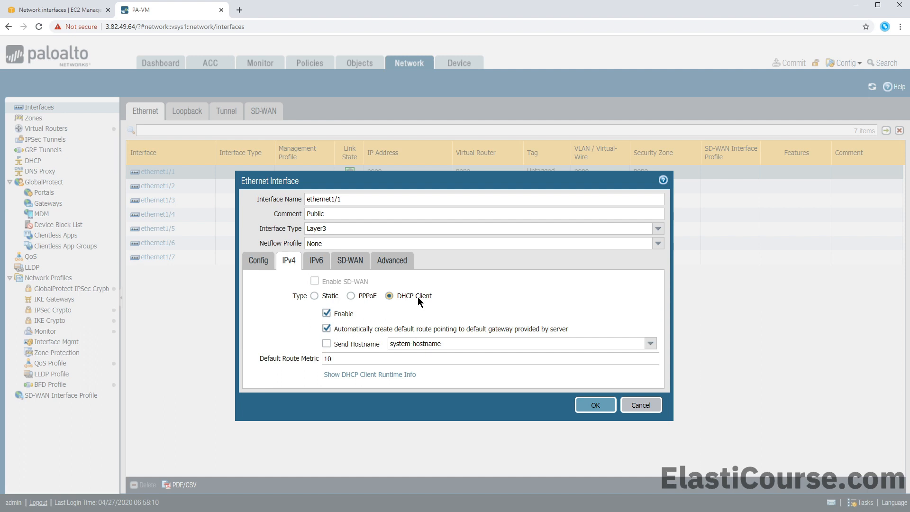
# Assign ethernet1/1 to the default virtual router and begin a new security zone
pyautogui.click(260, 263)
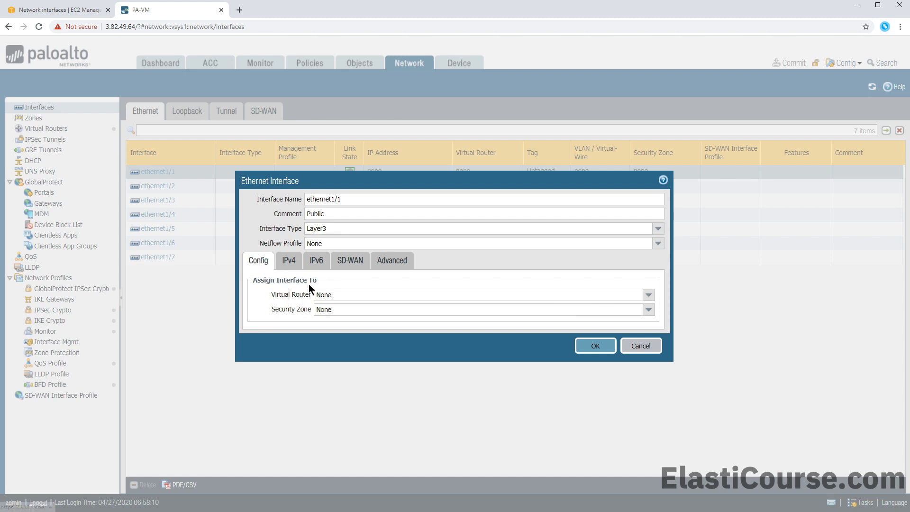
pyautogui.click(328, 297)
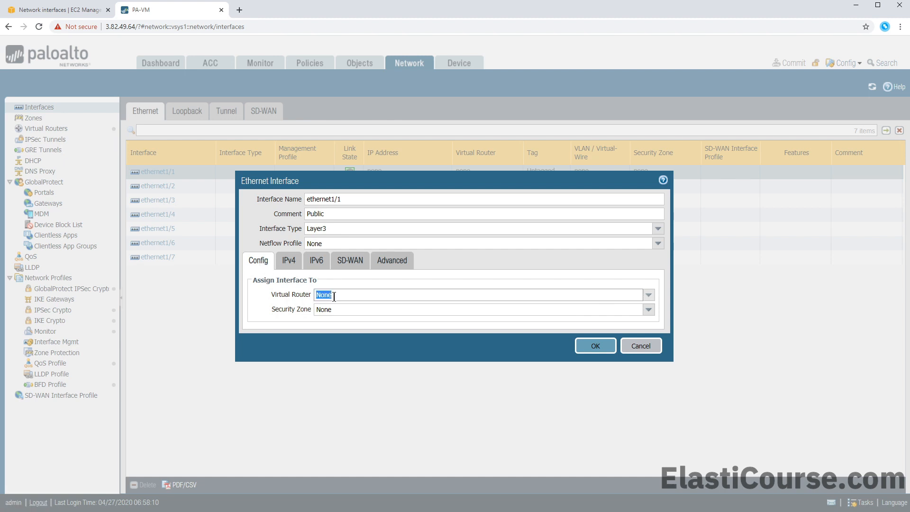
pyautogui.click(655, 301)
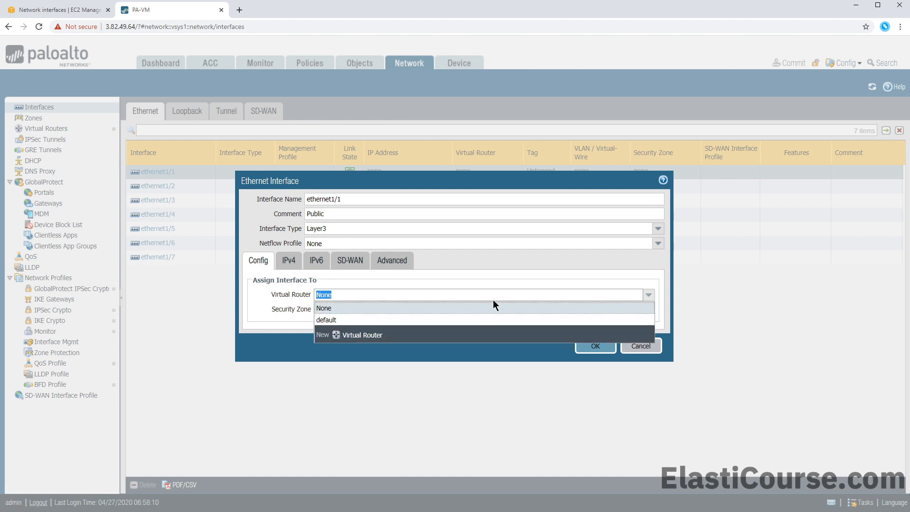
pyautogui.click(333, 320)
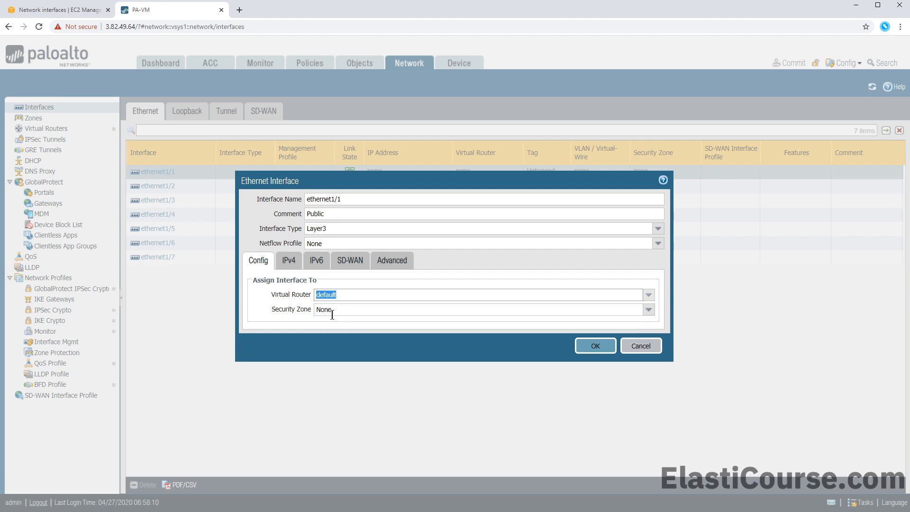
pyautogui.click(334, 313)
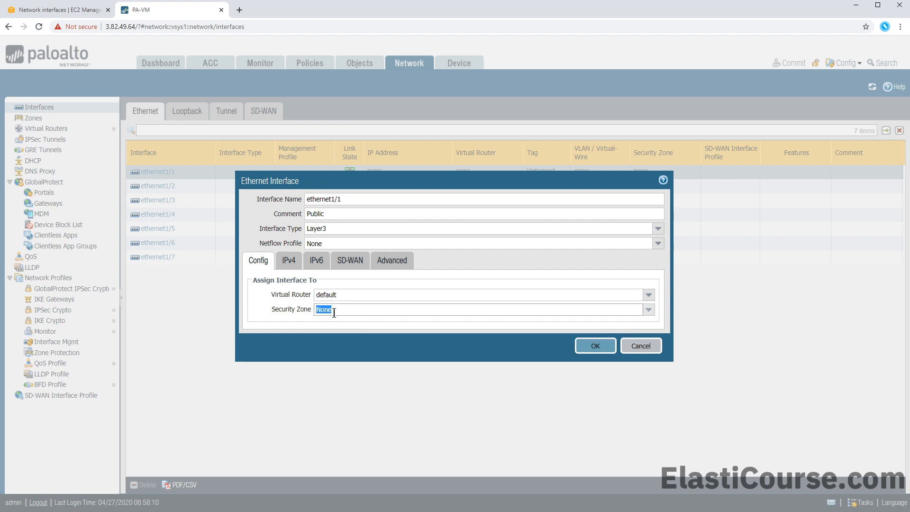
pyautogui.click(649, 309)
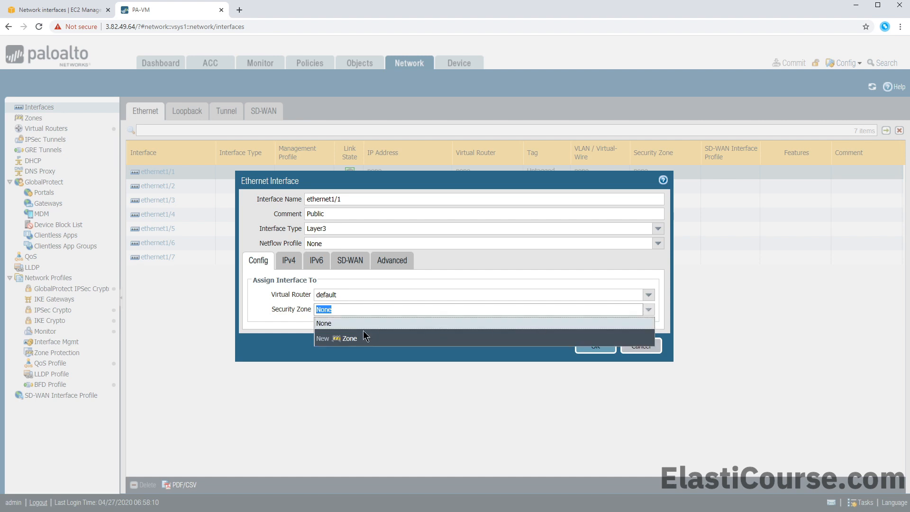
pyautogui.click(351, 338)
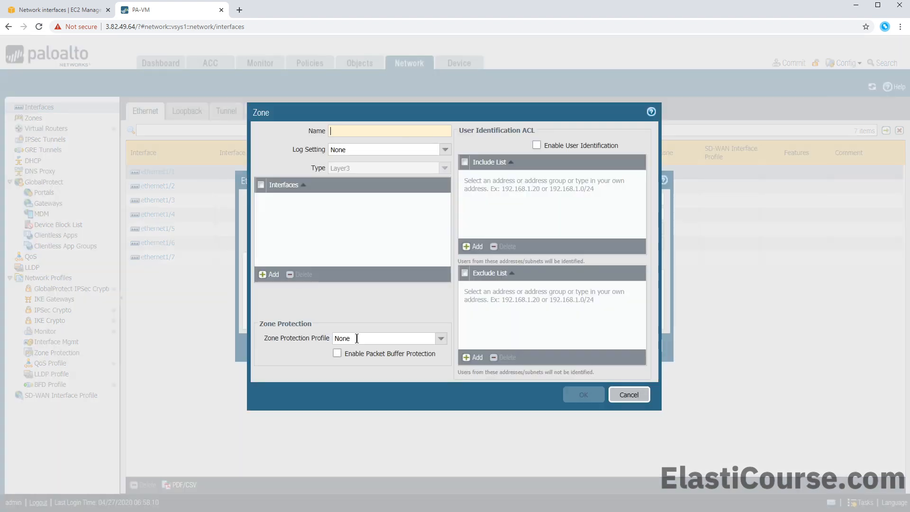
# Create the zone 'Public-Zone' and save ethernet1/1 in it
pyautogui.write('Publi')
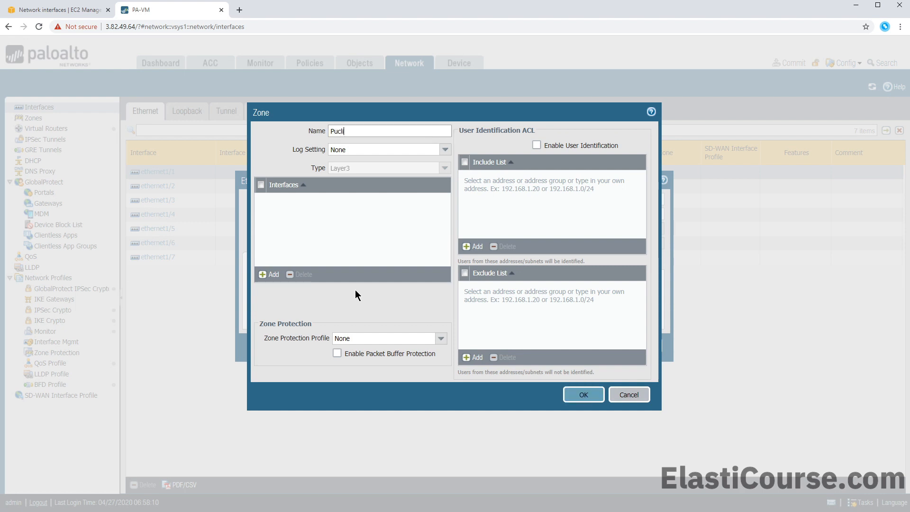
pyautogui.press('BackSpace')
pyautogui.press('BackSpace')
pyautogui.press('BackSpace')
pyautogui.write('blic-Zone')
pyautogui.click(570, 393)
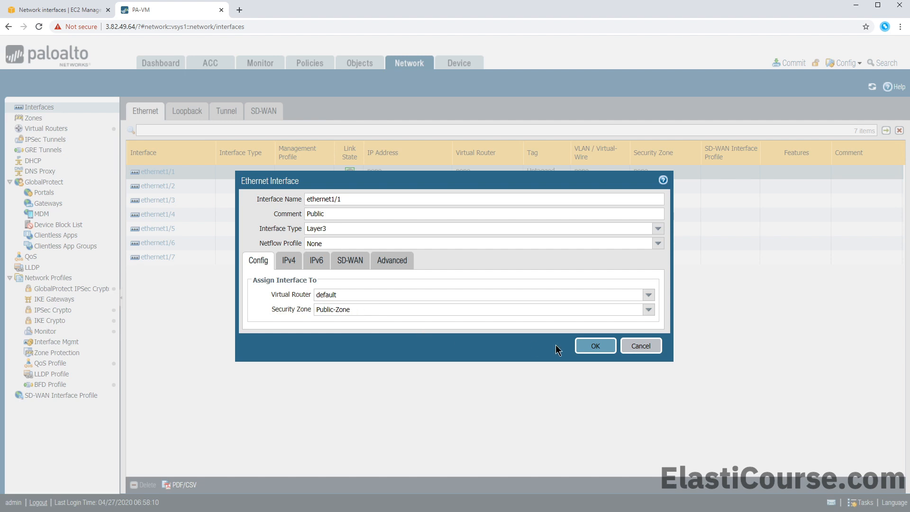
pyautogui.click(592, 348)
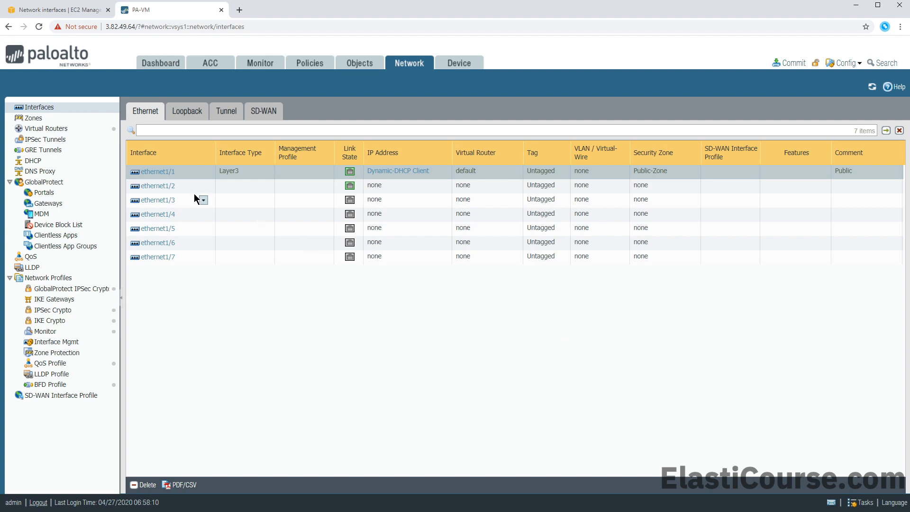
# Make ethernet1/2 a Layer3 DHCP client that doesn't create a default route
pyautogui.click(170, 188)
pyautogui.click(171, 188)
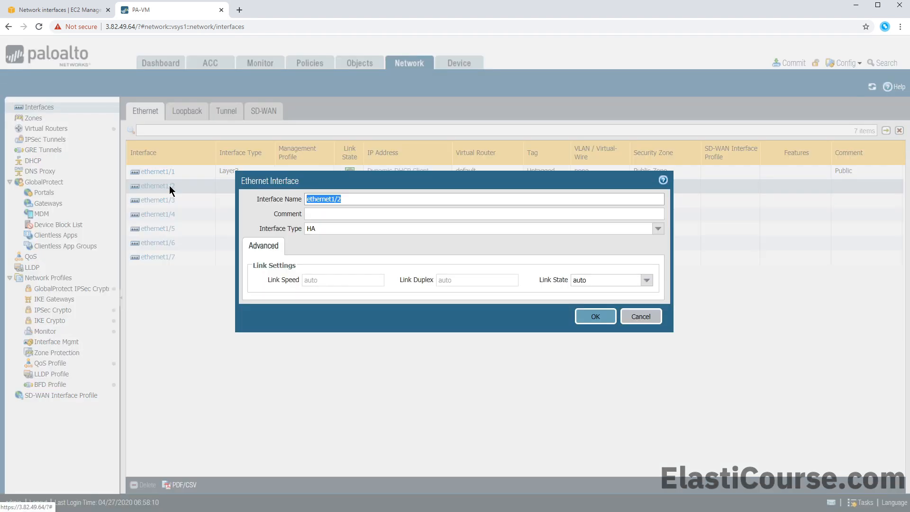
pyautogui.click(339, 228)
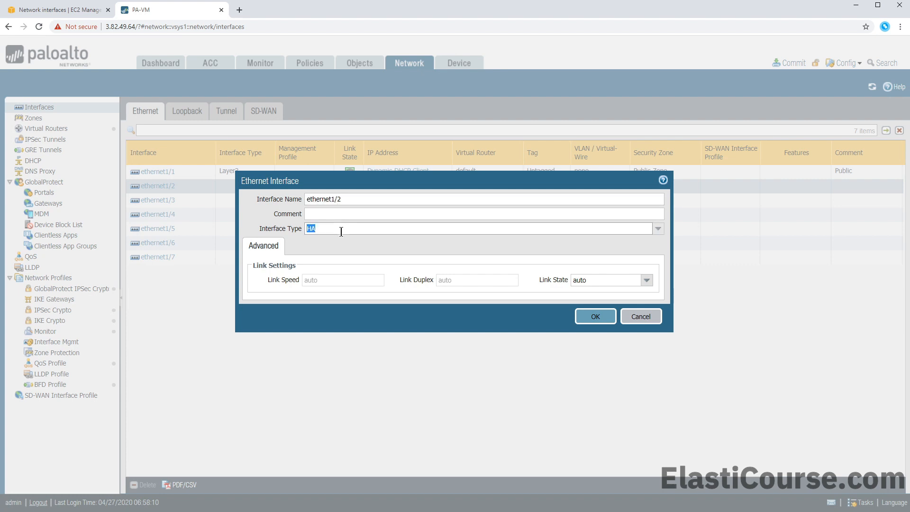
pyautogui.click(658, 229)
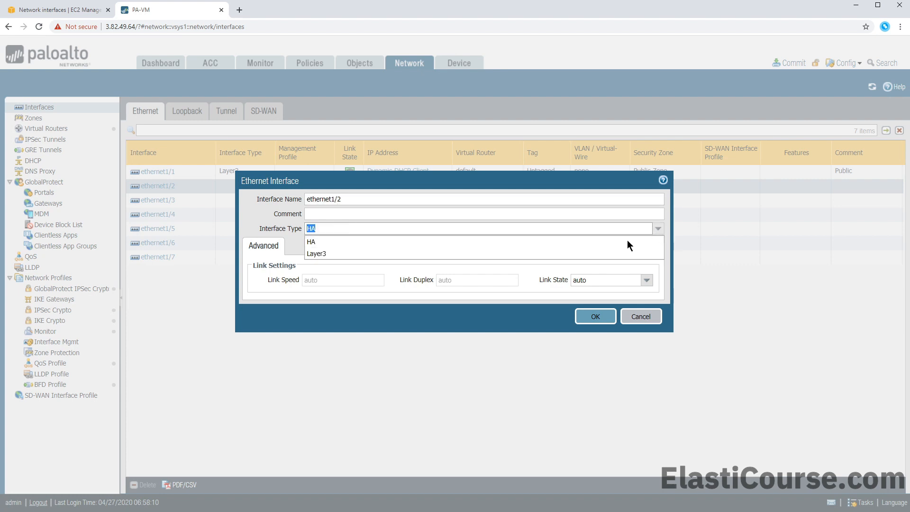
pyautogui.click(462, 253)
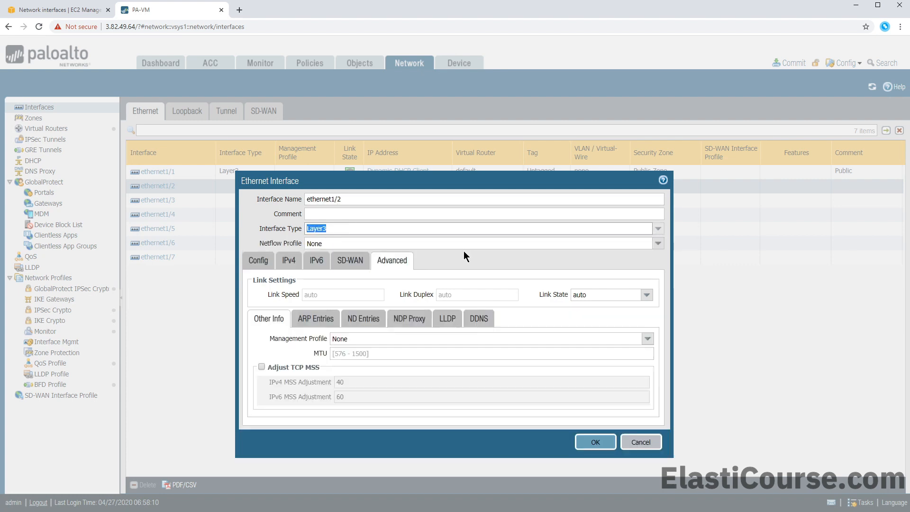
pyautogui.click(288, 261)
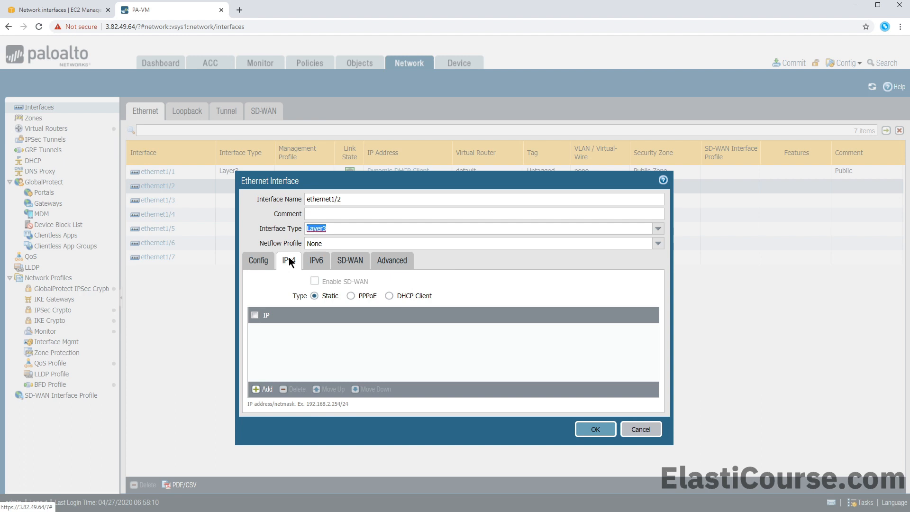
pyautogui.click(390, 296)
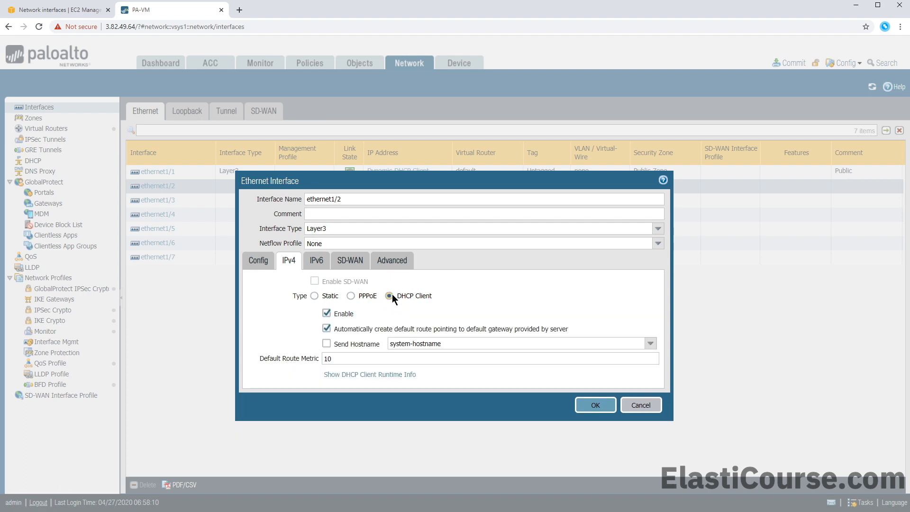
pyautogui.click(360, 328)
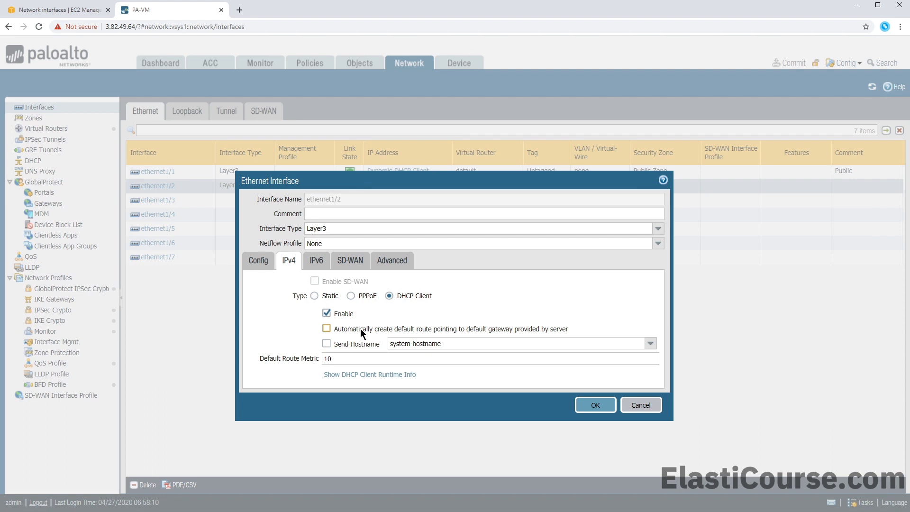
# Put ethernet1/2 on the default virtual router in a new 'Private-Zone' and save it
pyautogui.click(261, 262)
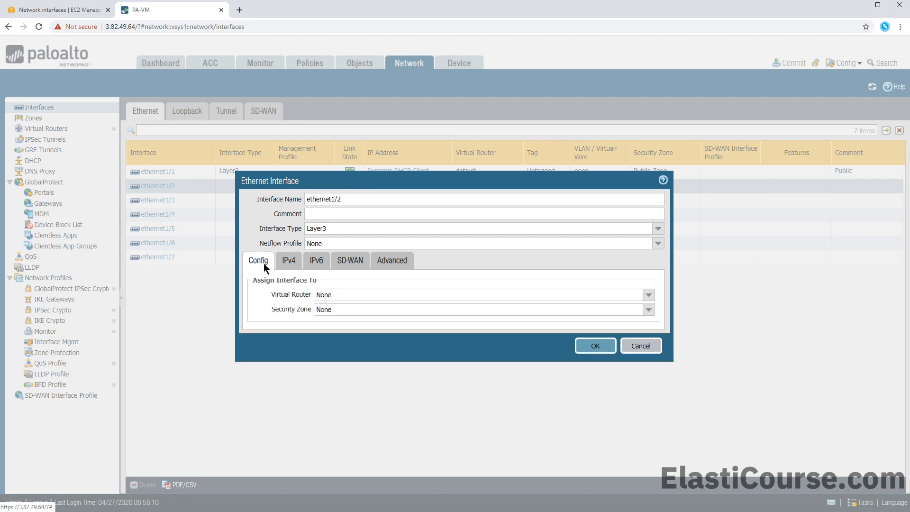
pyautogui.click(648, 295)
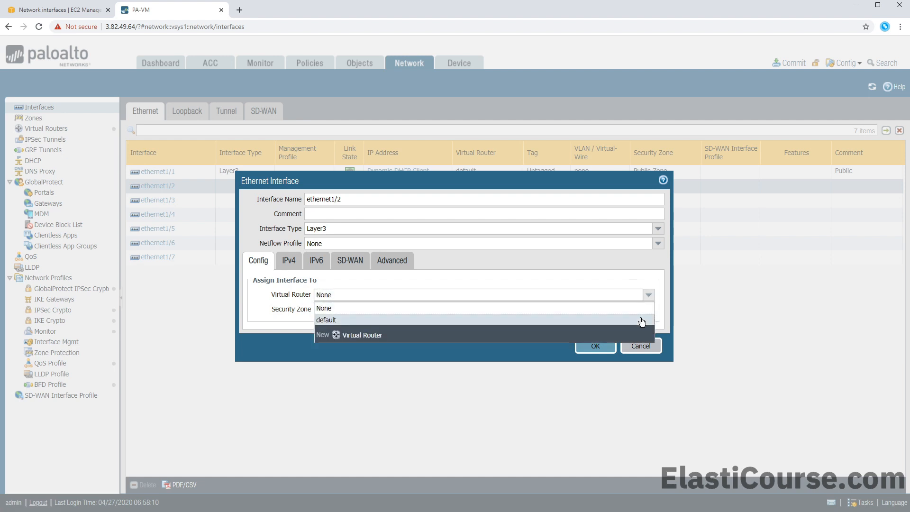
pyautogui.click(641, 321)
pyautogui.click(649, 313)
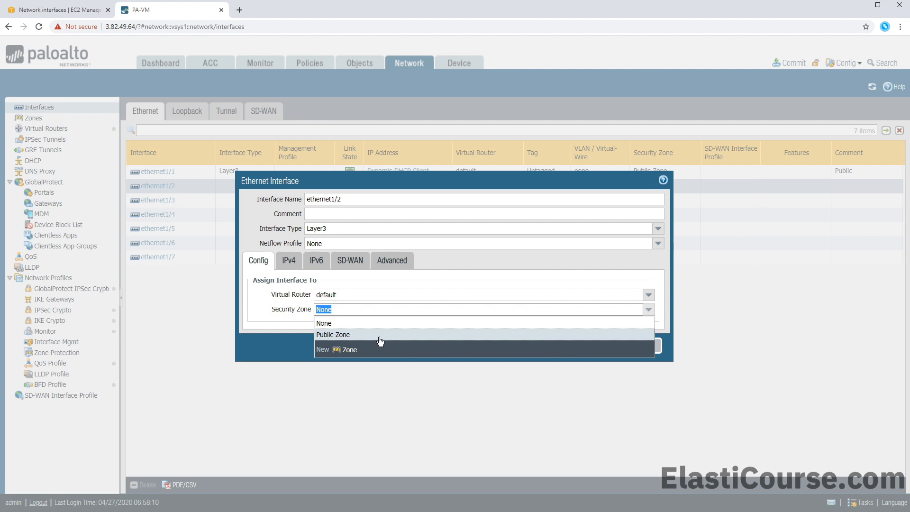
pyautogui.click(350, 349)
pyautogui.write('-Zone')
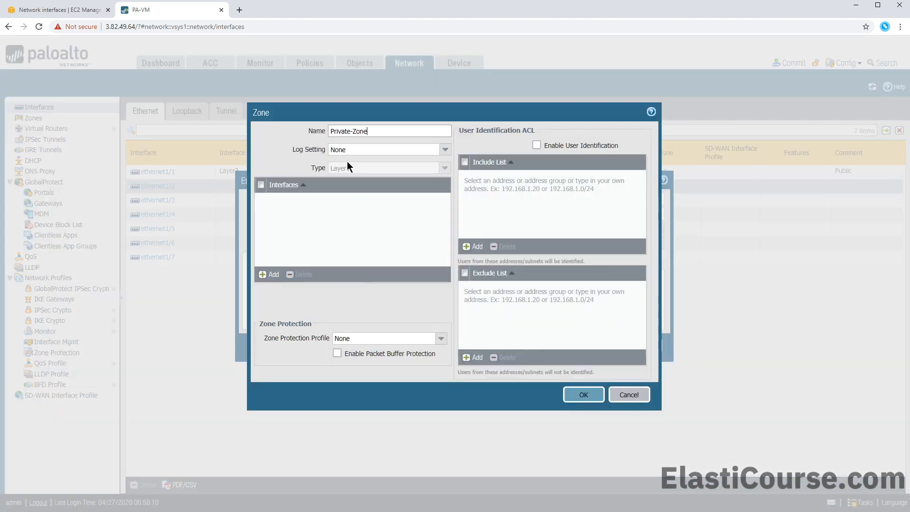
pyautogui.click(595, 391)
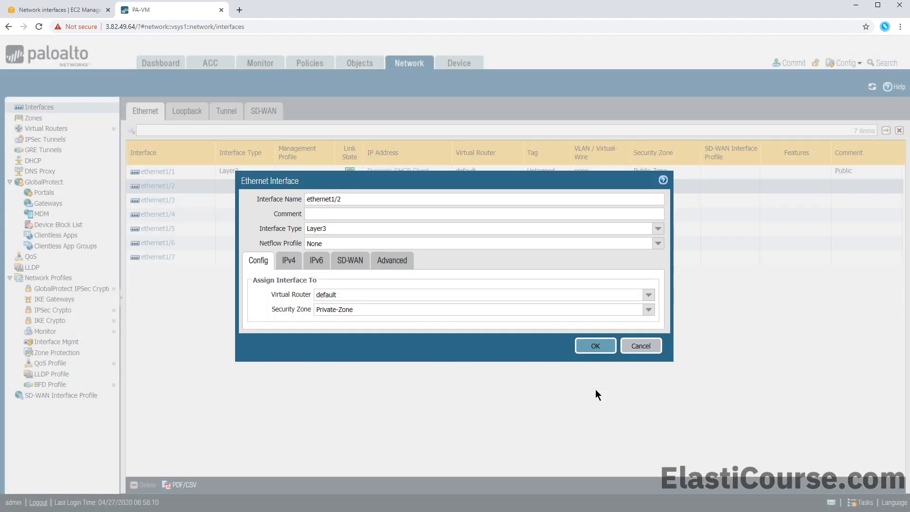
pyautogui.click(594, 347)
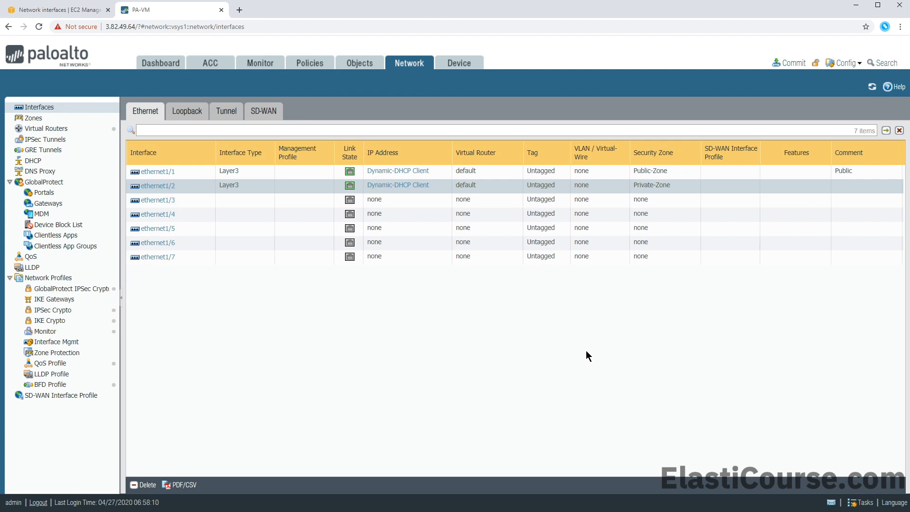
# Preview the pending commit as a config diff with 10 context lines, review it, then close it
pyautogui.click(735, 171)
pyautogui.click(789, 62)
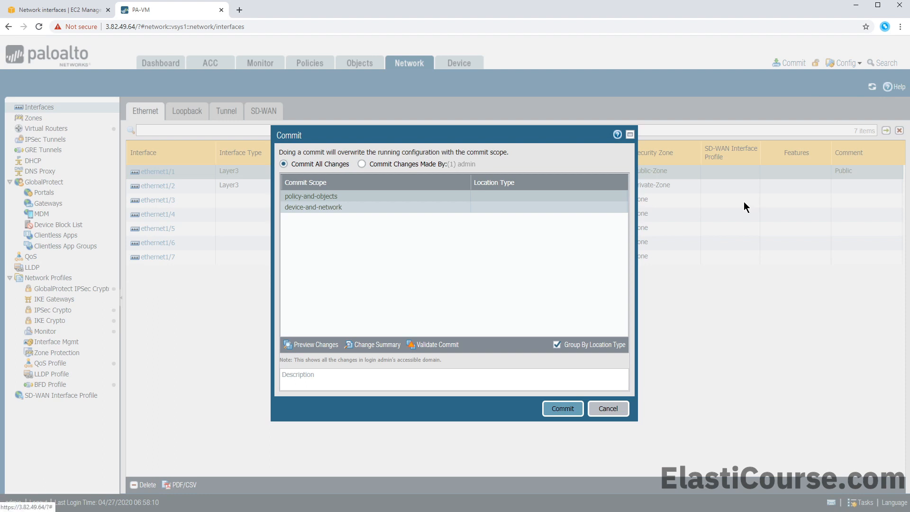
pyautogui.click(324, 346)
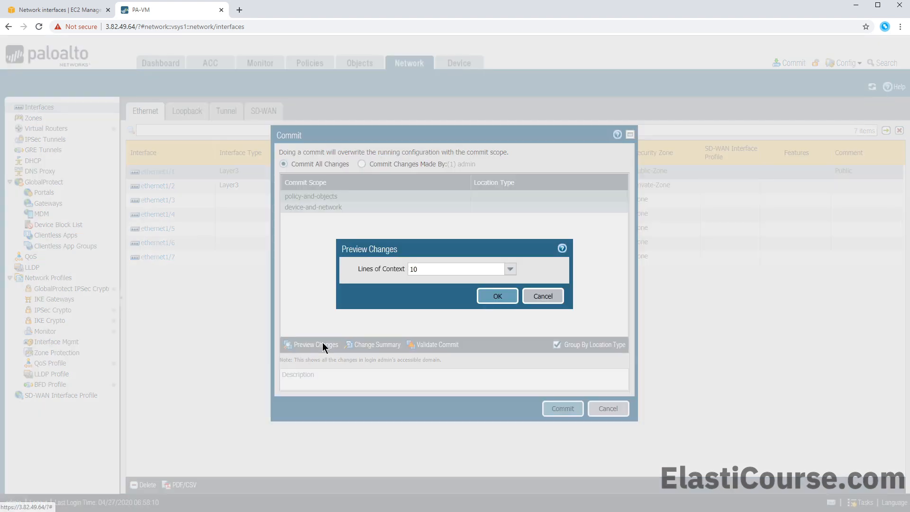
pyautogui.click(493, 295)
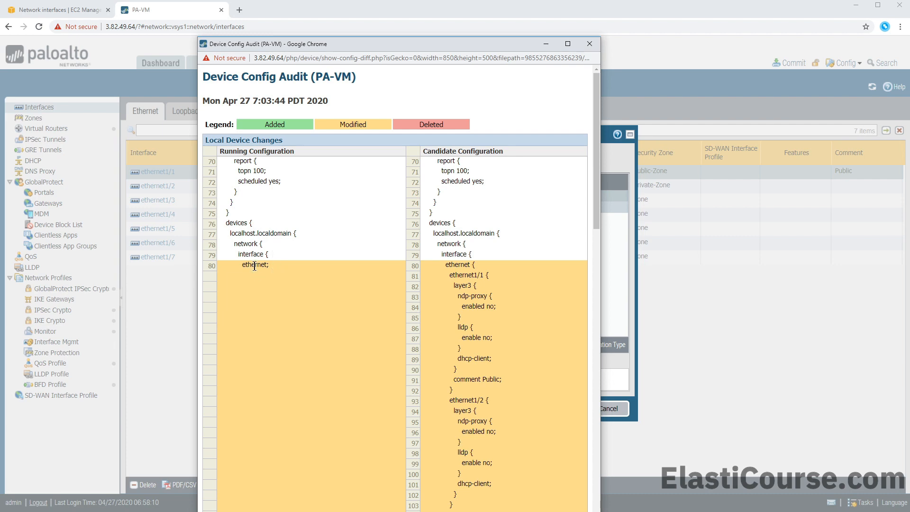
pyautogui.scroll(-4, 301, 310)
pyautogui.scroll(2, 303, 318)
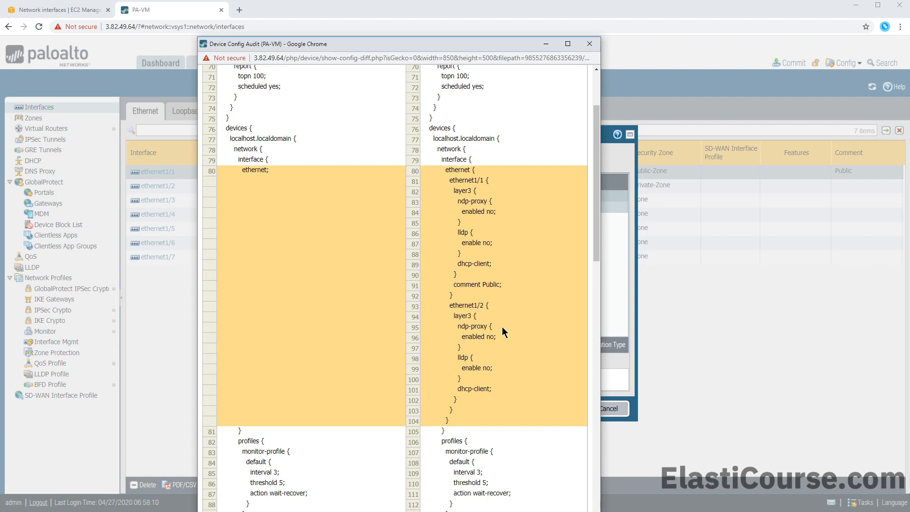
pyautogui.scroll(-5, 499, 370)
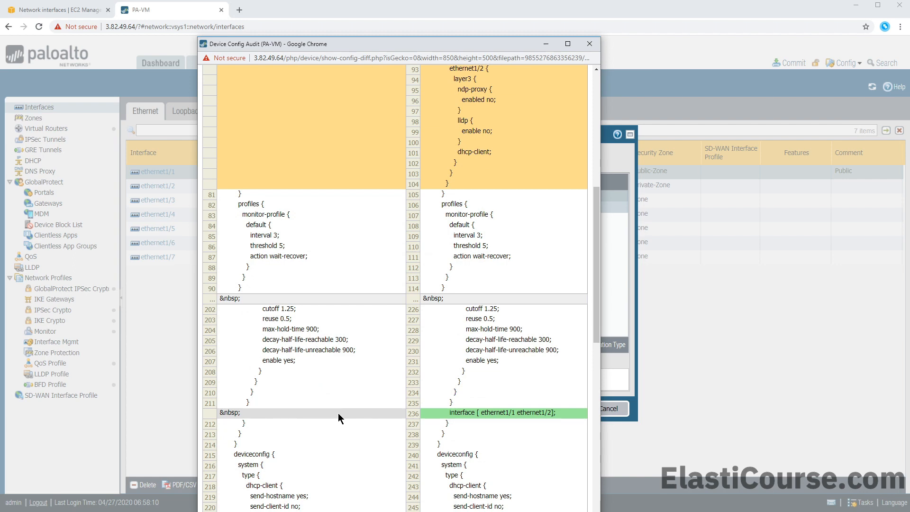
pyautogui.scroll(-8, 338, 413)
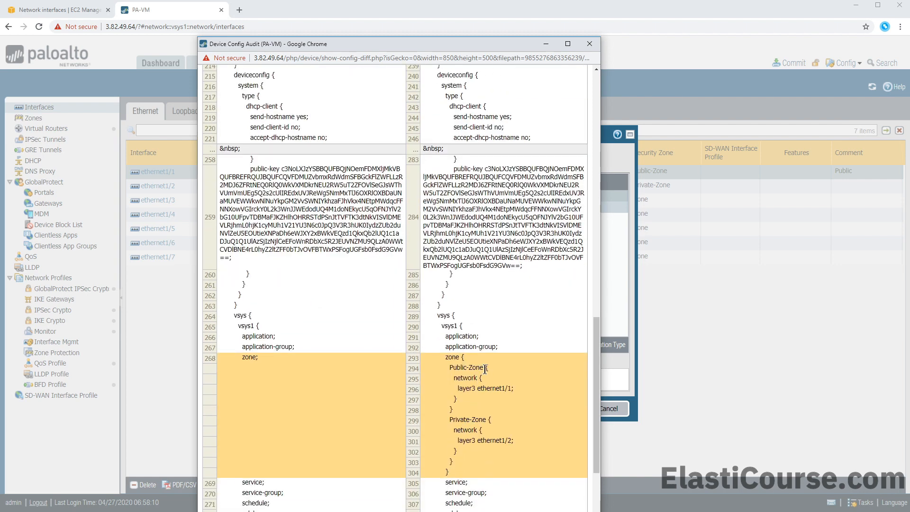
pyautogui.scroll(-3, 513, 390)
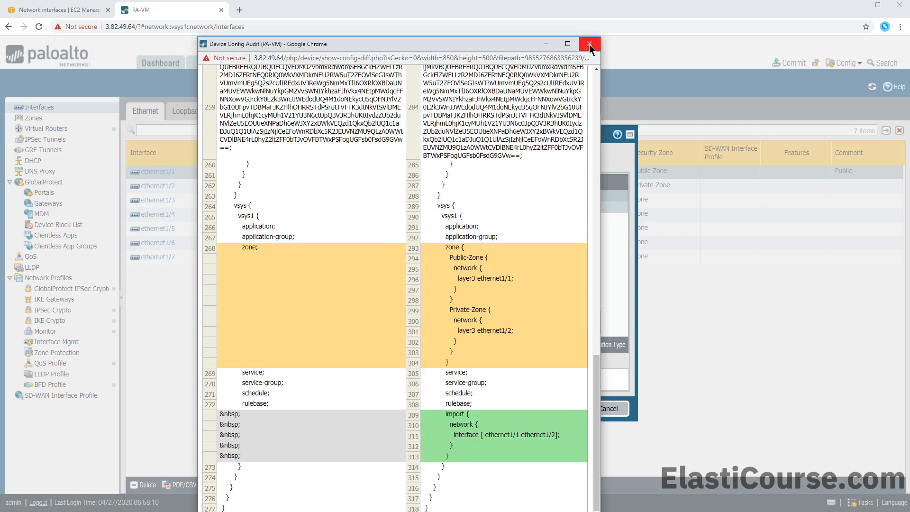
pyautogui.click(590, 44)
# Commit the configuration and verify ethernet1/1's DHCP lease 10.10.250.34 against the EC2 Public-NIC
pyautogui.click(563, 408)
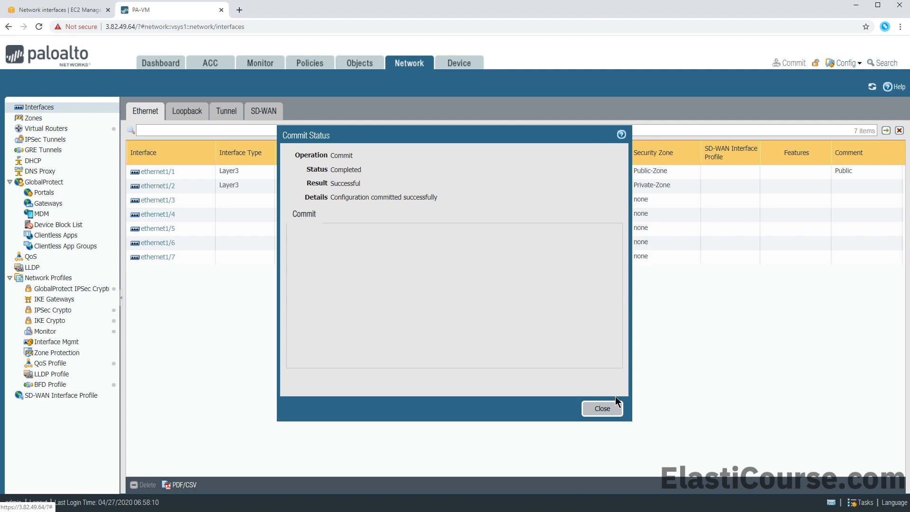
pyautogui.click(603, 409)
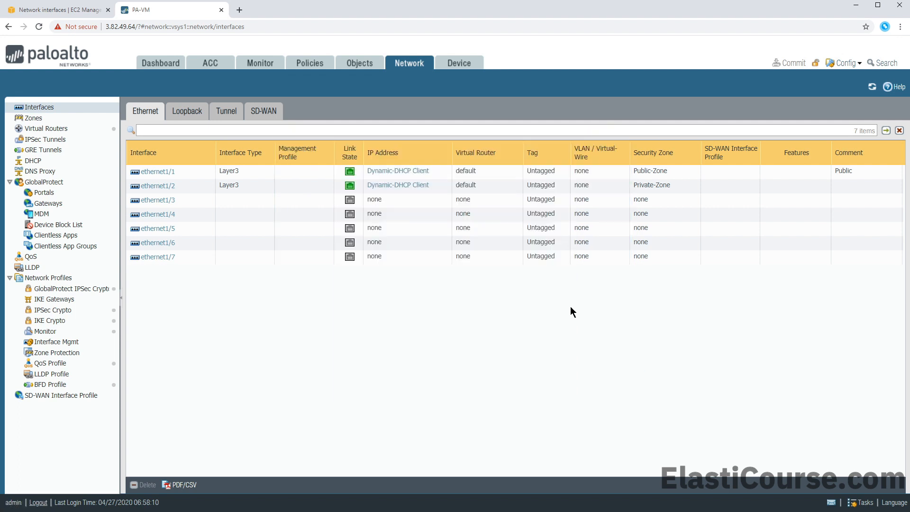
pyautogui.click(399, 174)
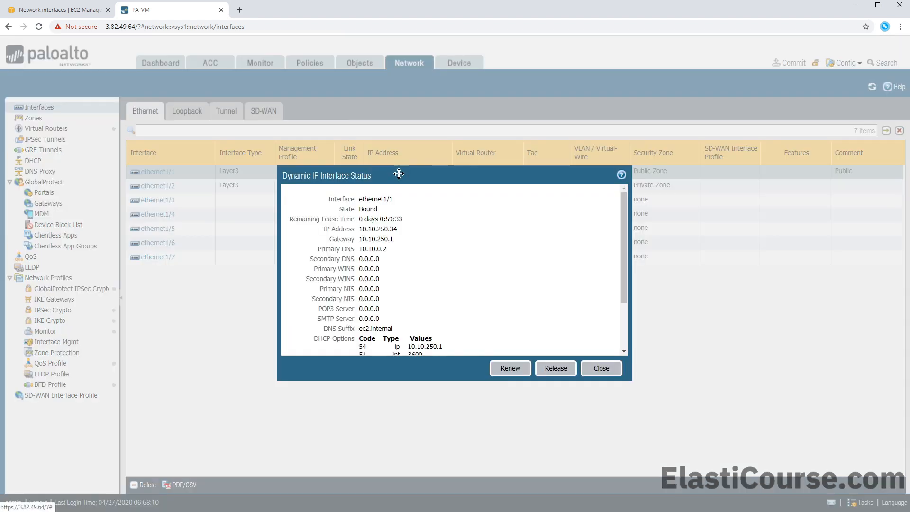
pyautogui.moveTo(399, 231); pyautogui.dragTo(362, 234)
pyautogui.click(362, 234)
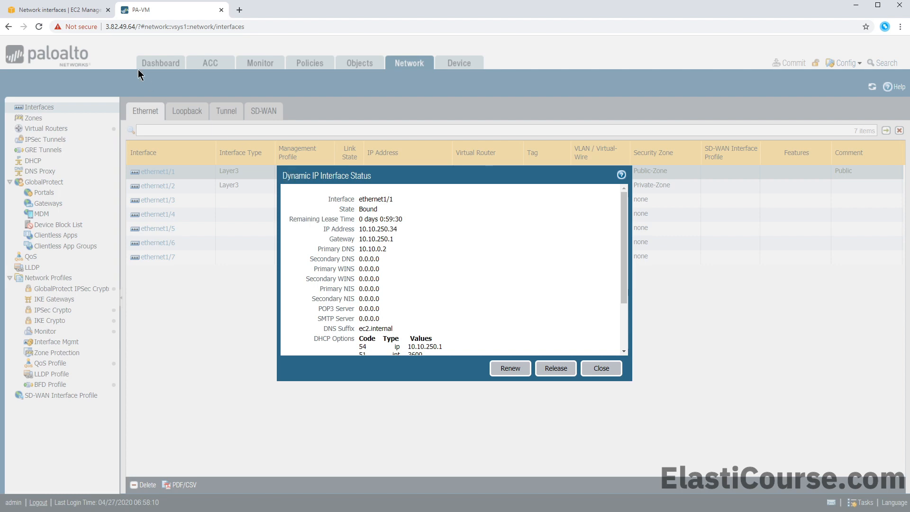
pyautogui.click(79, 13)
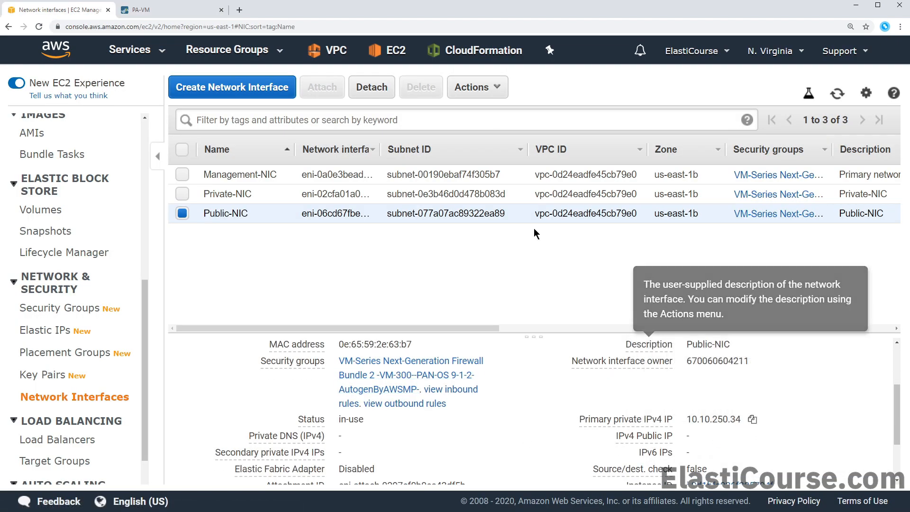
pyautogui.click(195, 15)
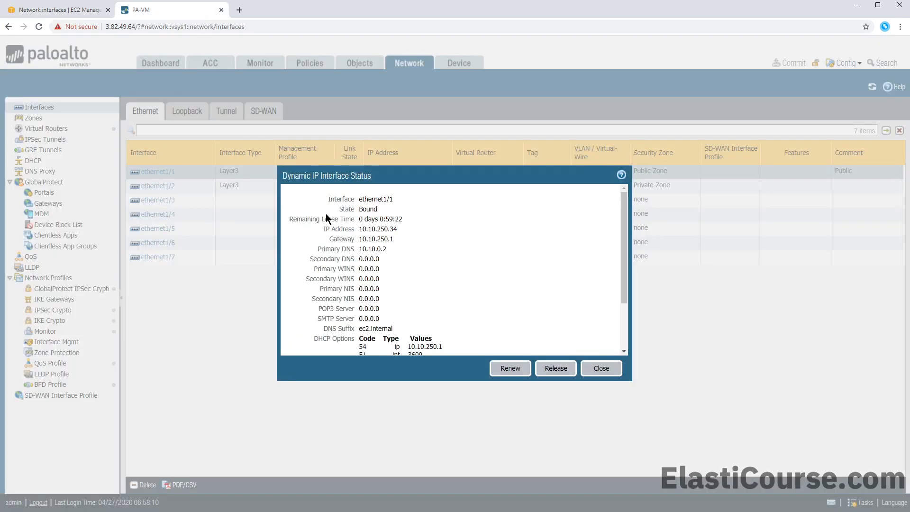
pyautogui.scroll(-1, 397, 284)
pyautogui.click(601, 369)
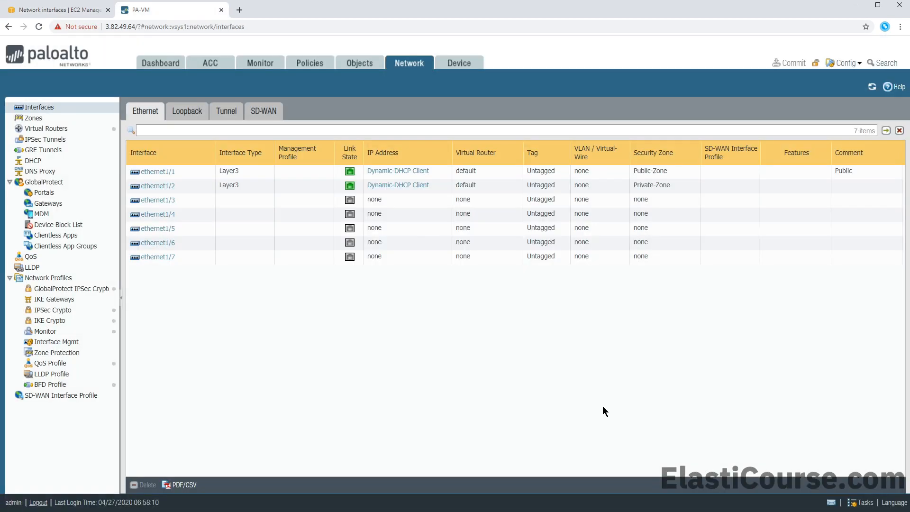
# Check ethernet1/2's DHCP lease details showing 10.10.11.66
pyautogui.click(414, 185)
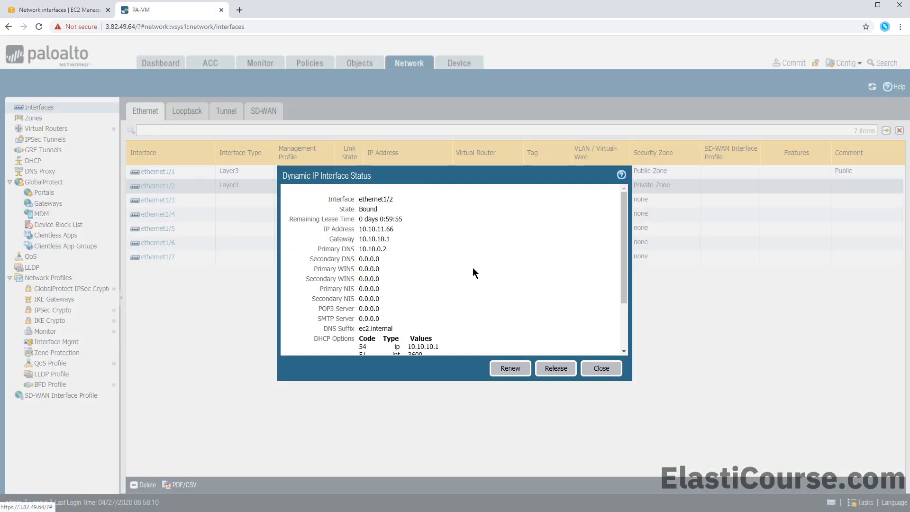
pyautogui.scroll(-1, 473, 270)
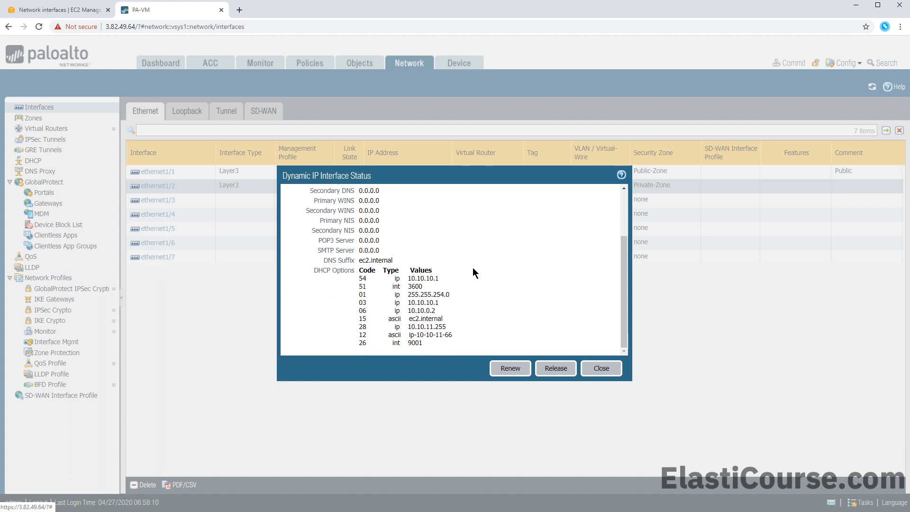
pyautogui.scroll(2, 505, 308)
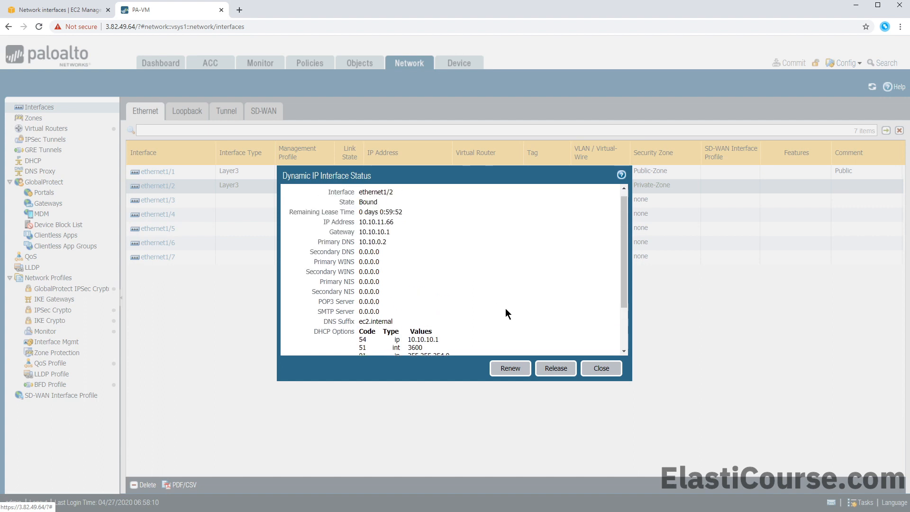
pyautogui.click(591, 371)
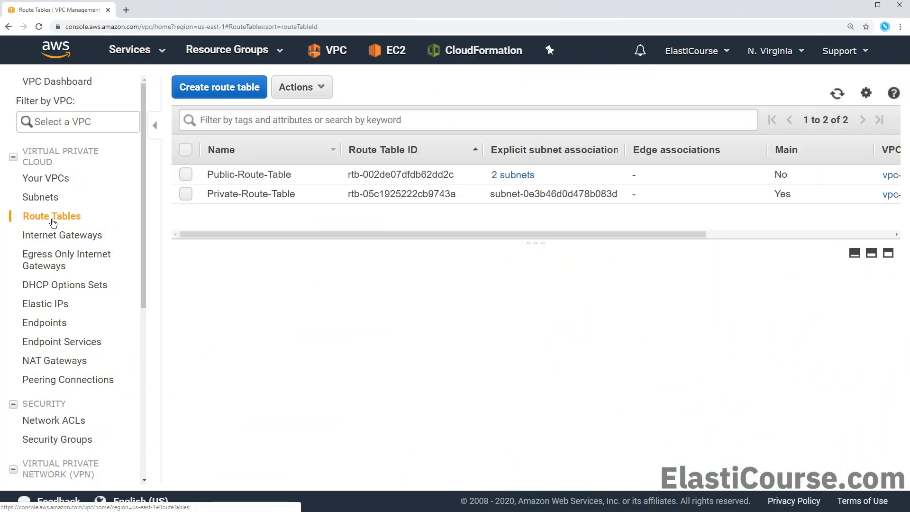
# Add a 0.0.0.0/0 route to Private-Route-Table targeting network interface eni-02cfa01a080636f75
pyautogui.click(285, 192)
pyautogui.click(308, 287)
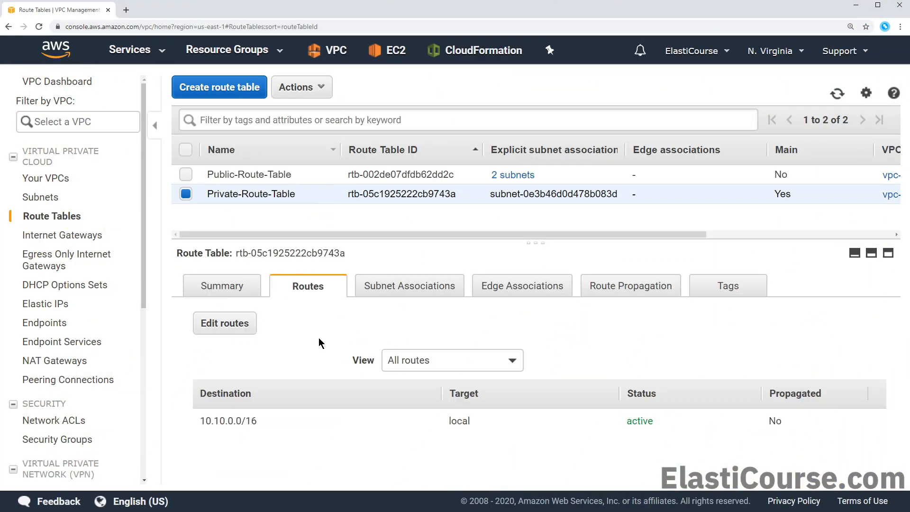
pyautogui.click(232, 328)
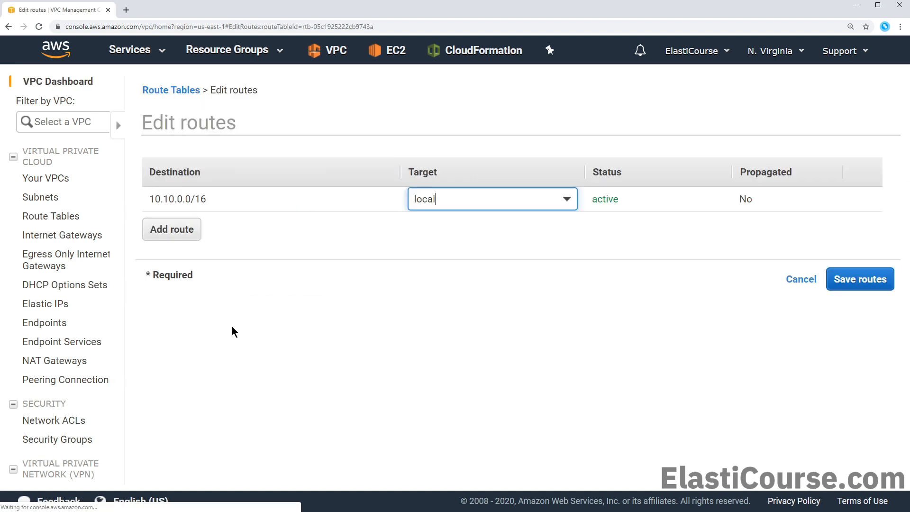
pyautogui.click(42, 229)
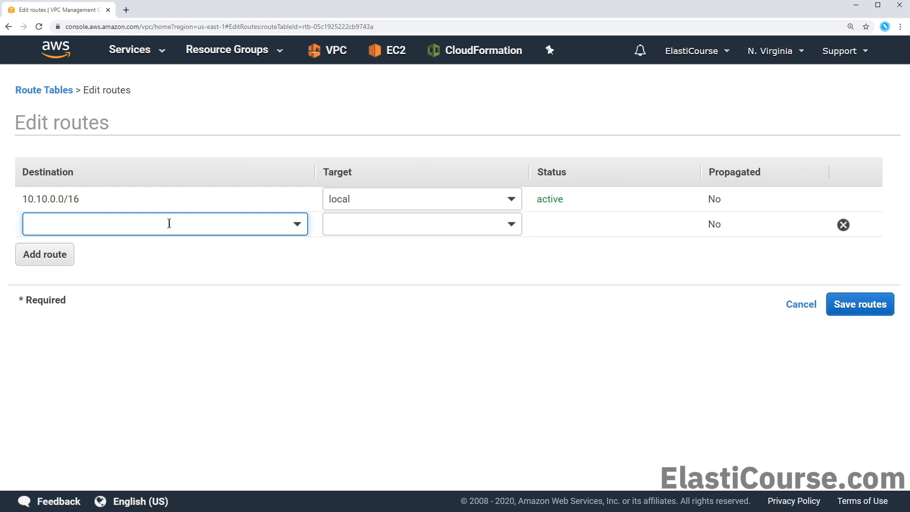
pyautogui.write('0.0.0.0')
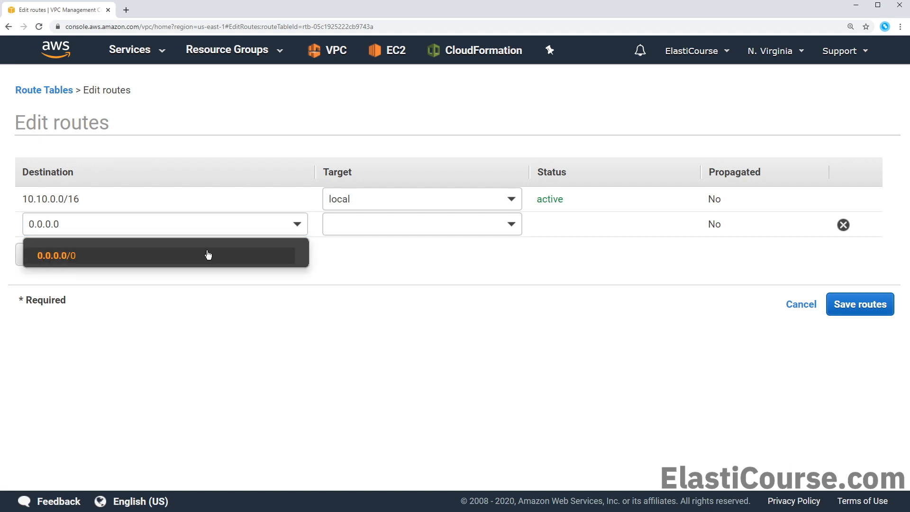
pyautogui.click(208, 255)
pyautogui.click(488, 223)
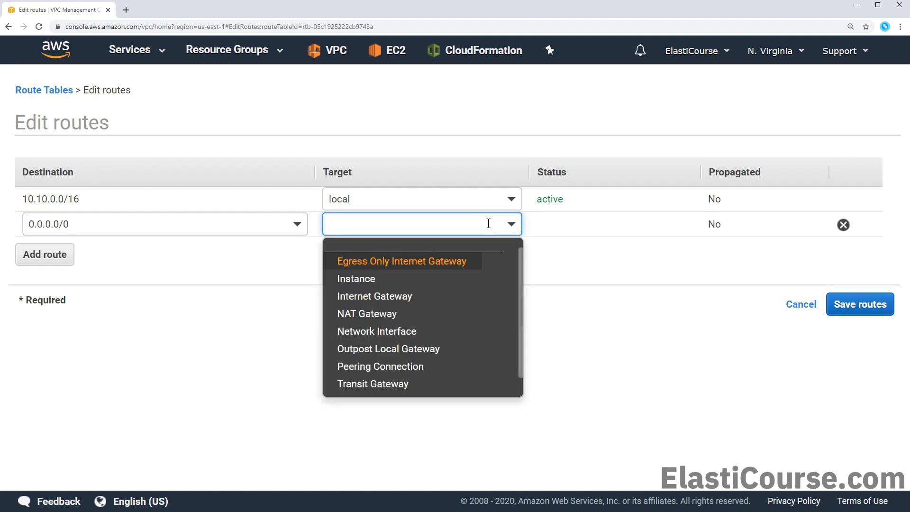
pyautogui.click(410, 334)
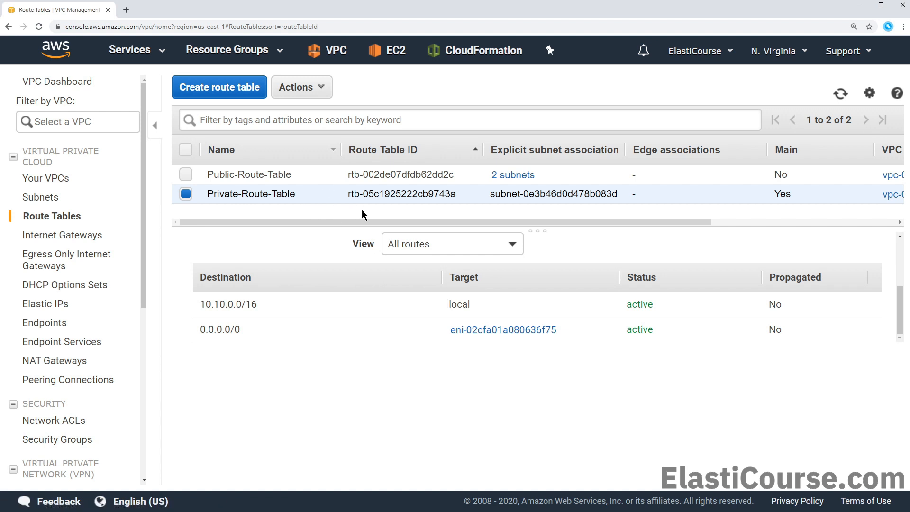
pyautogui.click(257, 179)
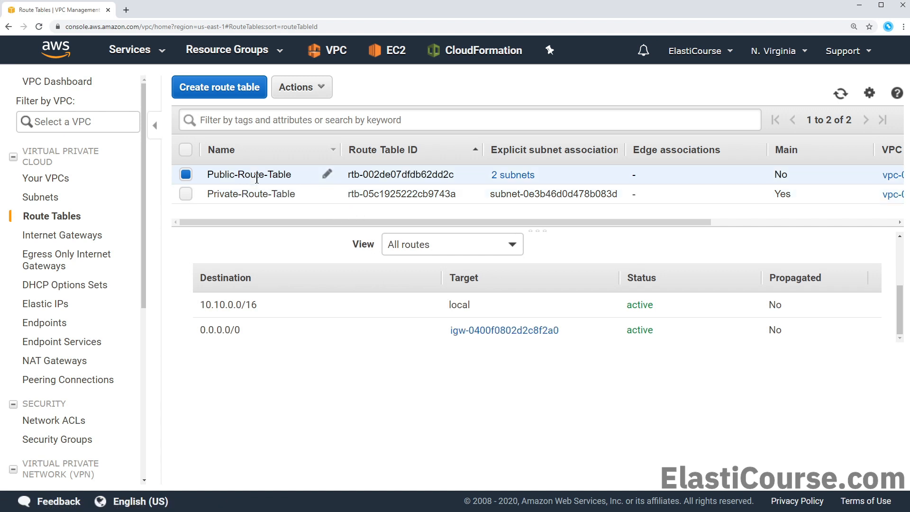